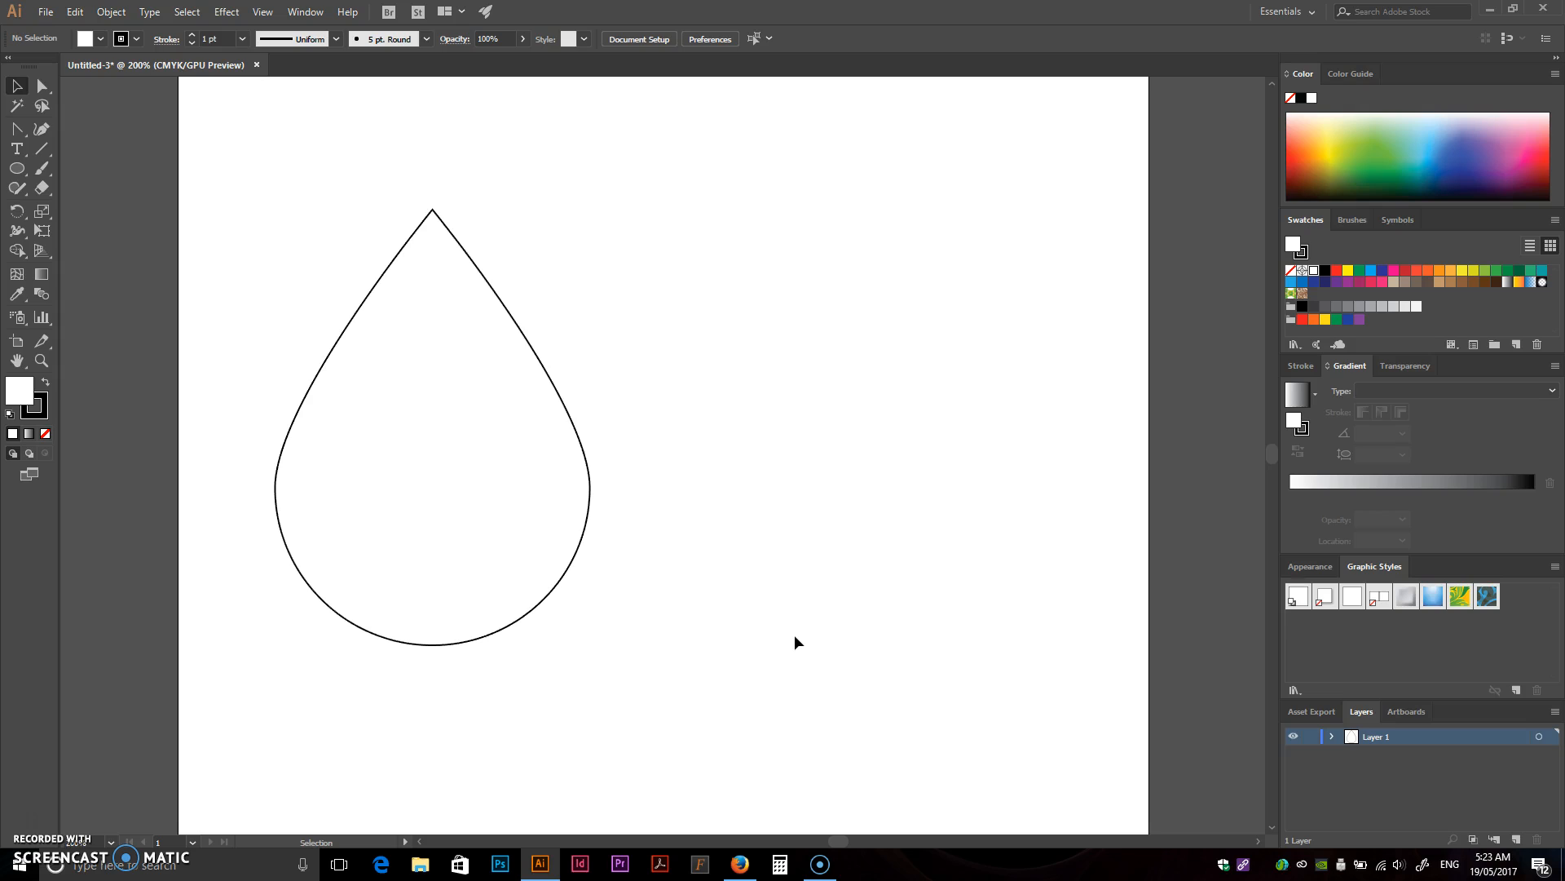
# - Draw a circle about 56 mm wide beside the existing teardrop and leave it deselected
pyautogui.click(17, 168)
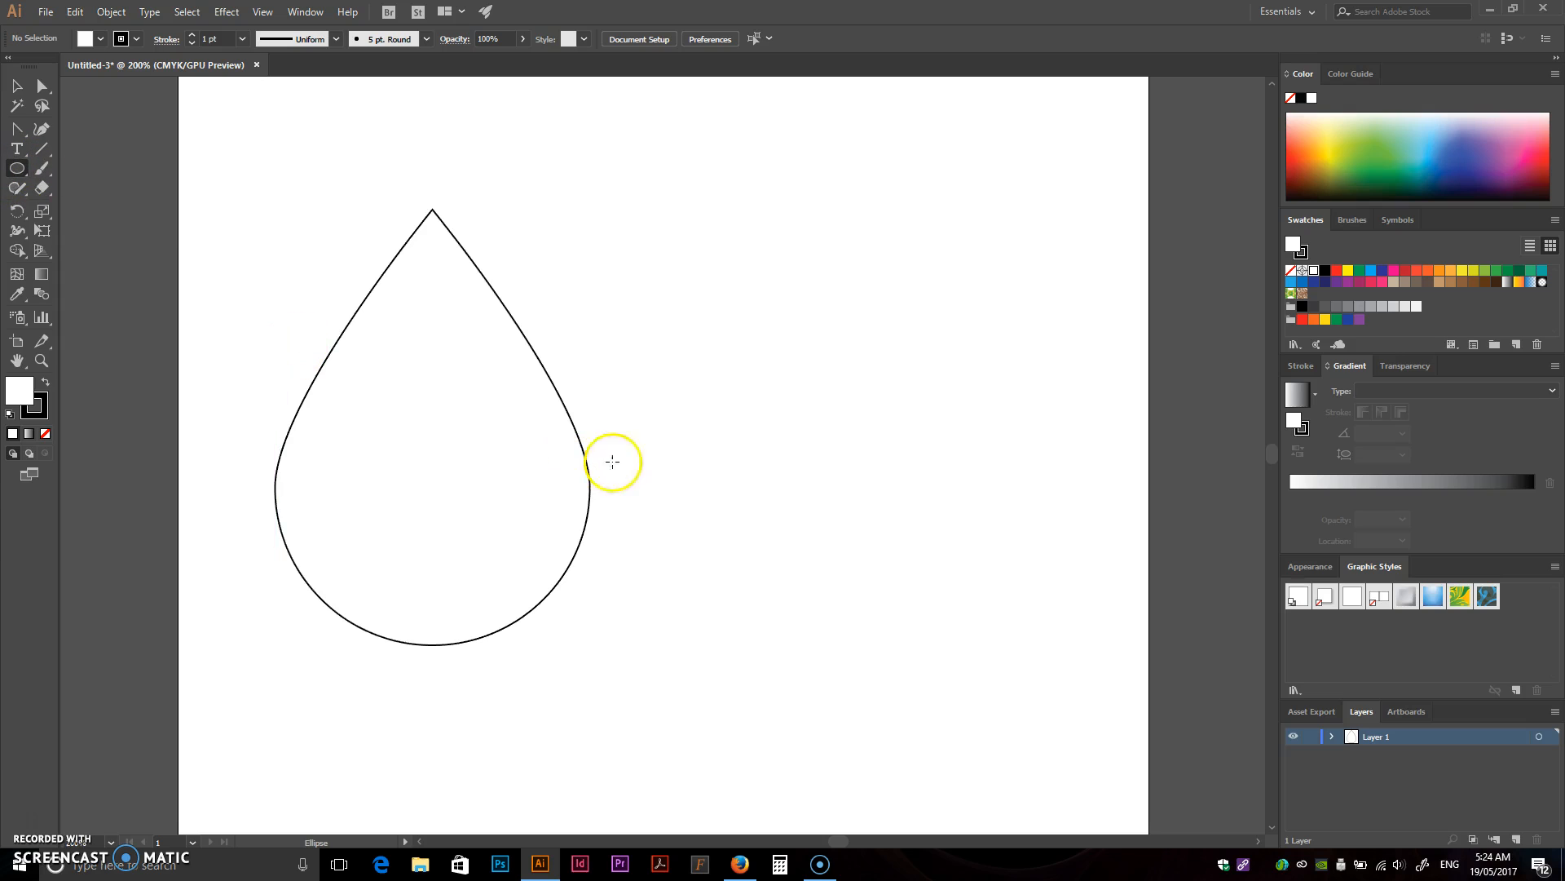
pyautogui.moveTo(718, 387); pyautogui.dragTo(978, 637)
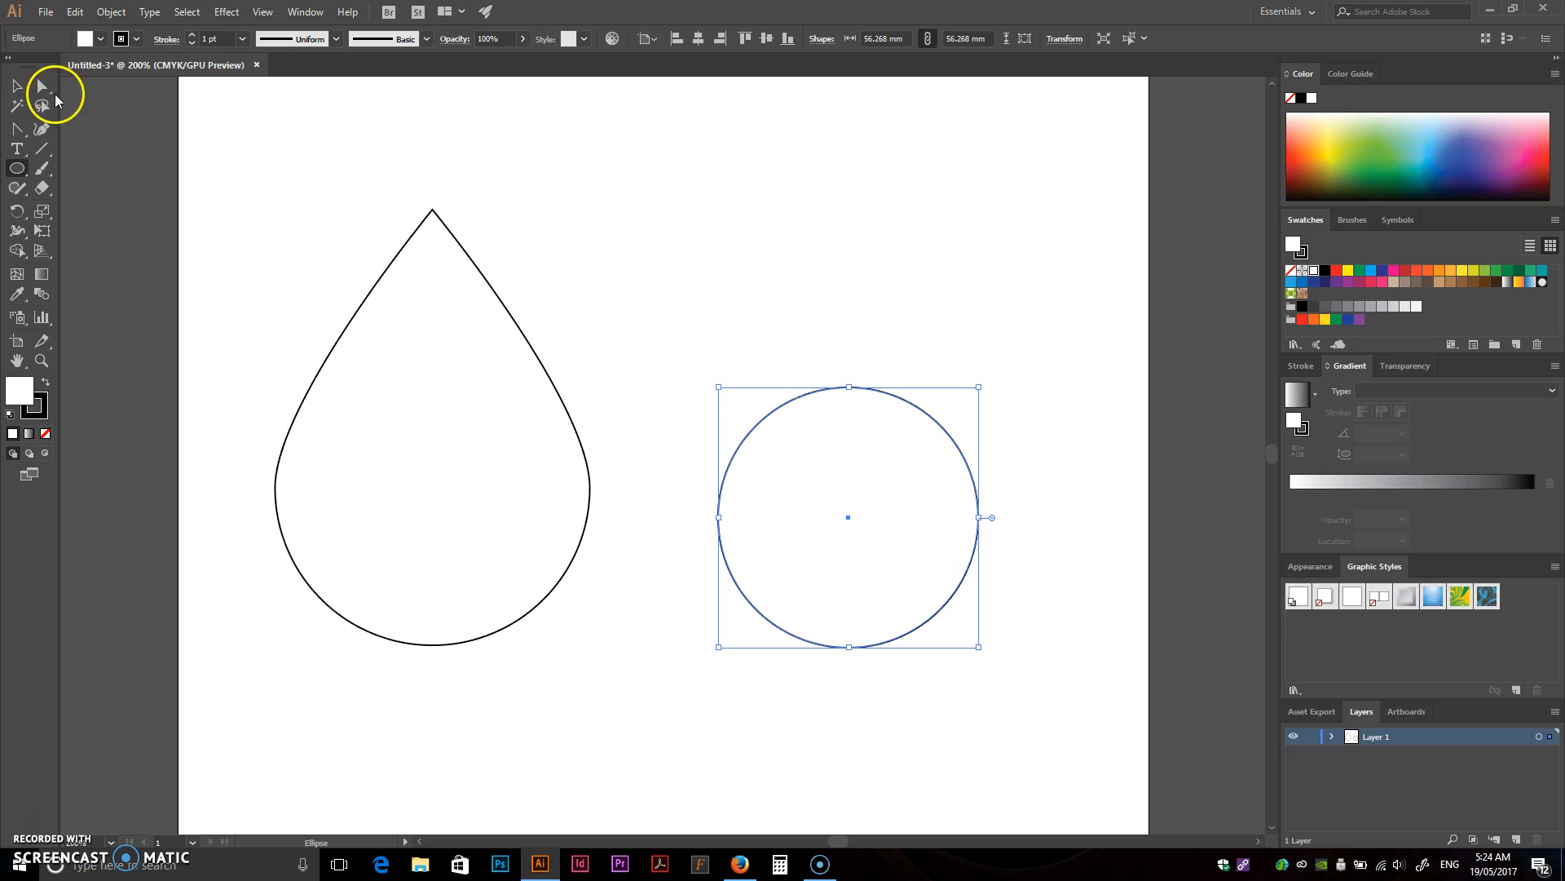
pyautogui.click(42, 86)
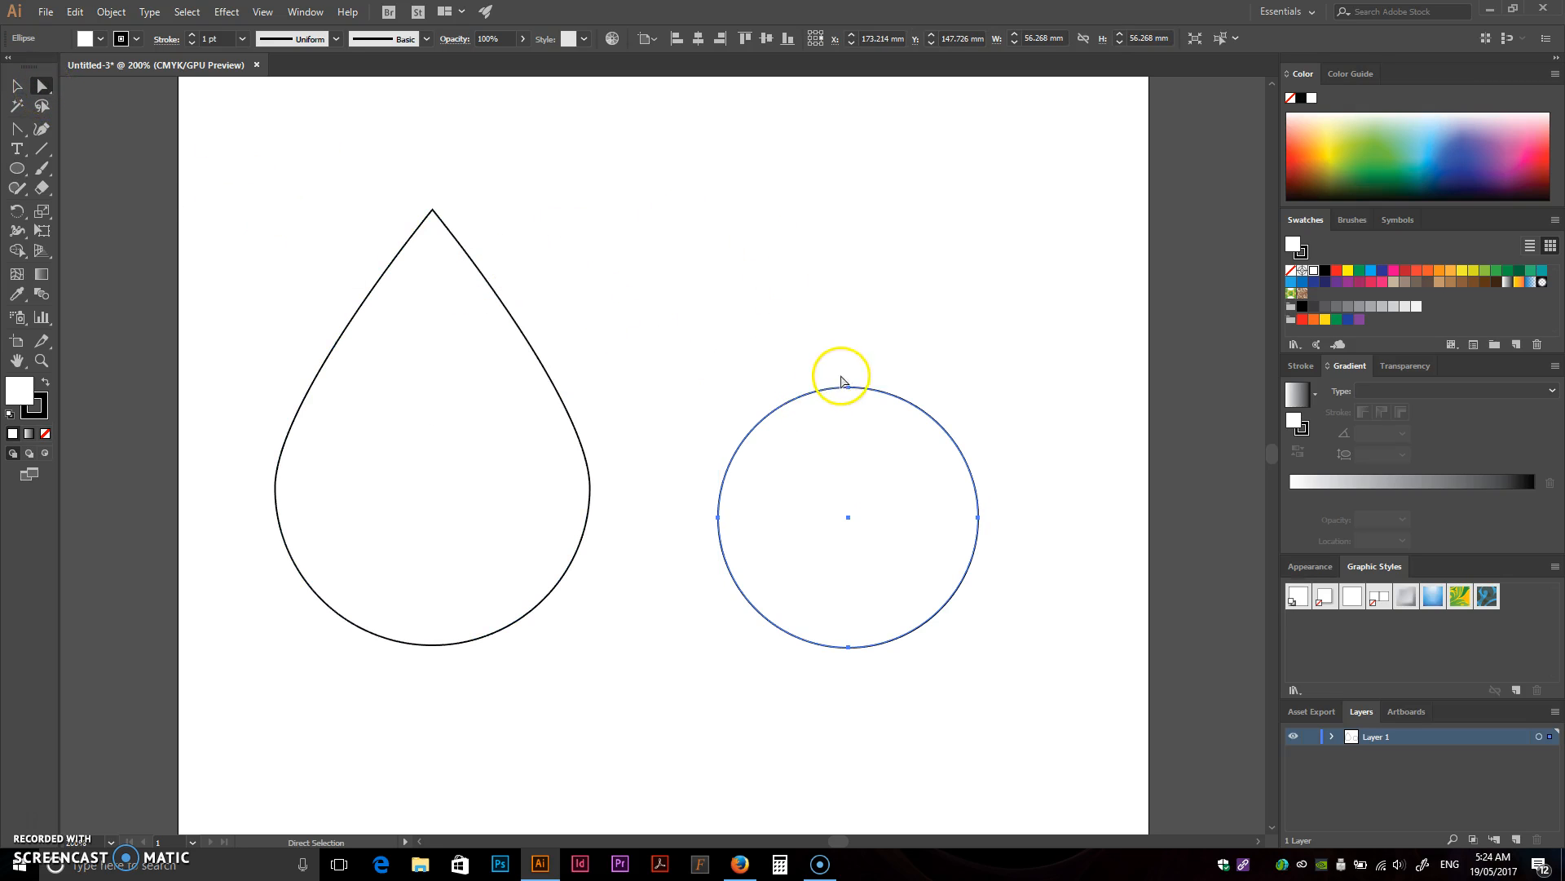
pyautogui.click(872, 433)
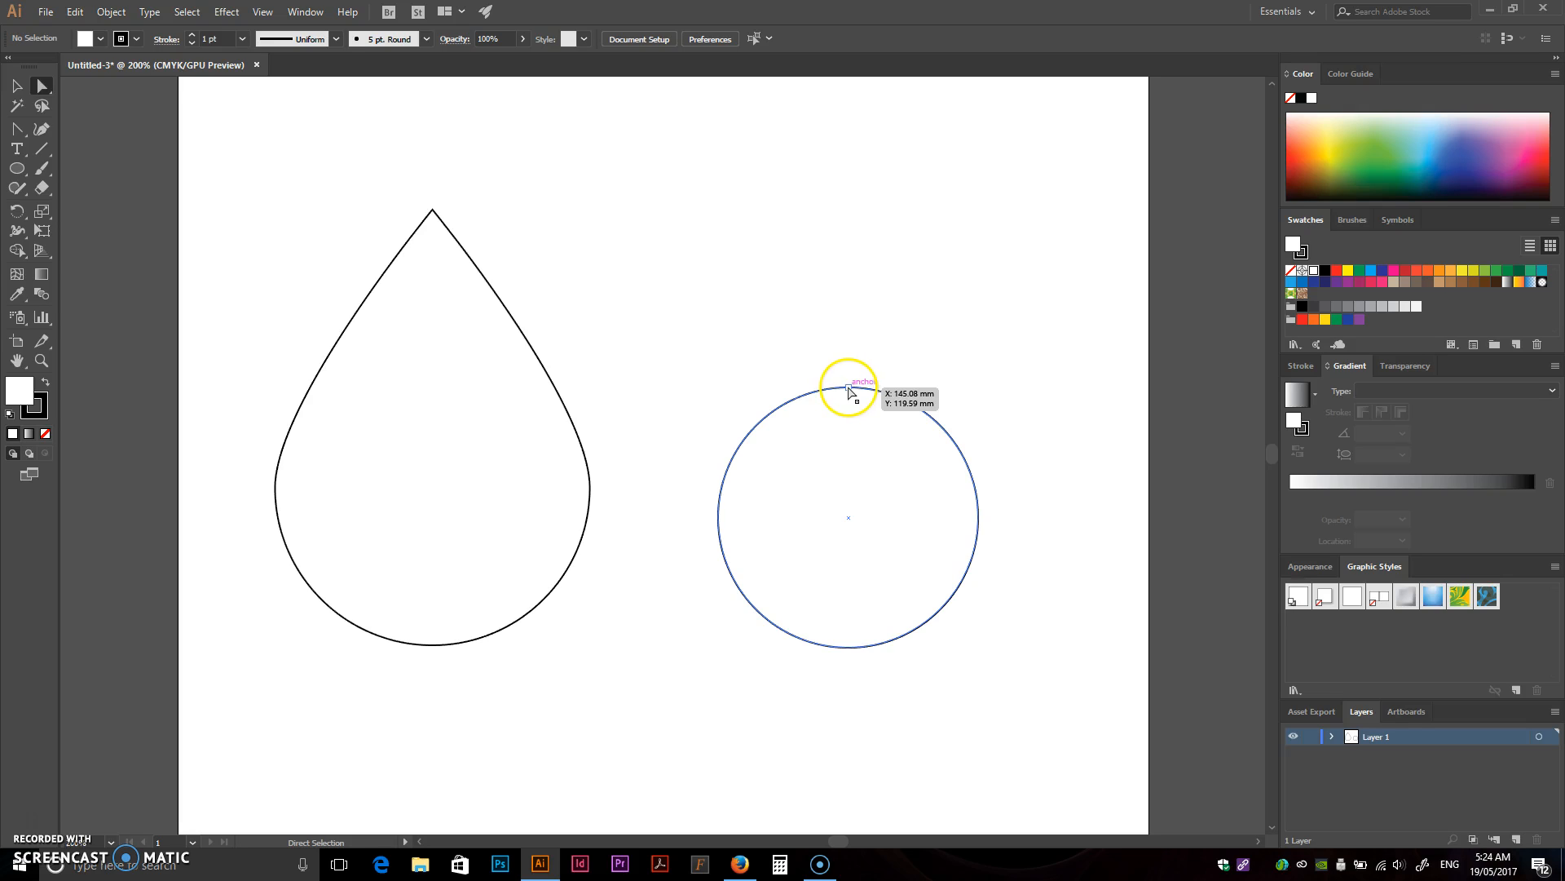
# - Try to stretch the circle into an egg shape by raising its top anchor point, and undo each attempt
pyautogui.moveTo(849, 389); pyautogui.dragTo(849, 236)
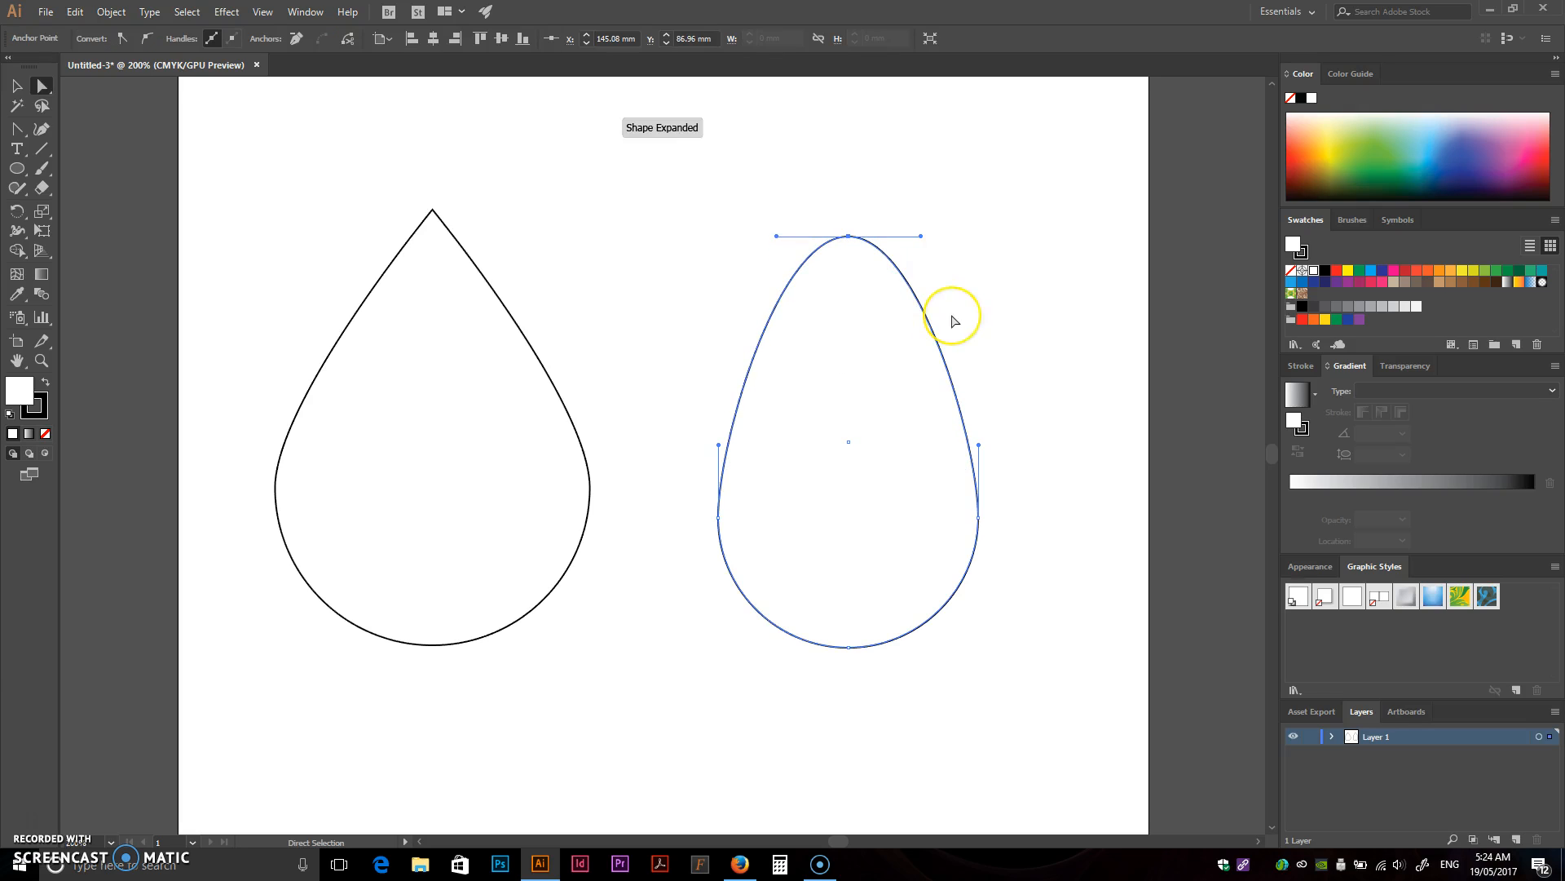
pyautogui.hotkey('ctrl', 'z')
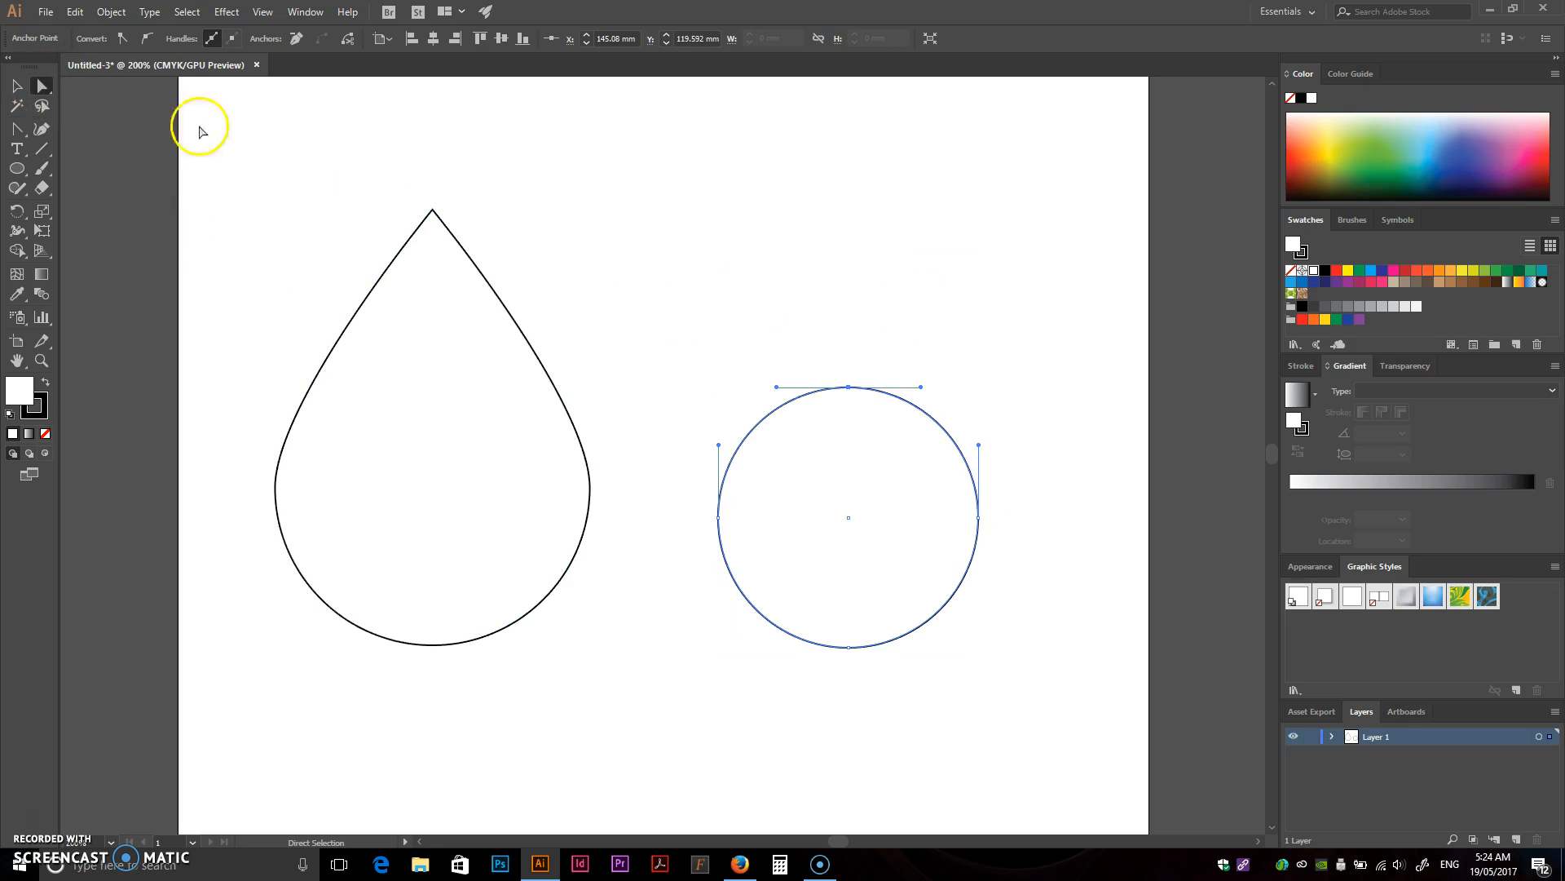
pyautogui.click(774, 315)
pyautogui.moveTo(849, 392); pyautogui.dragTo(850, 259)
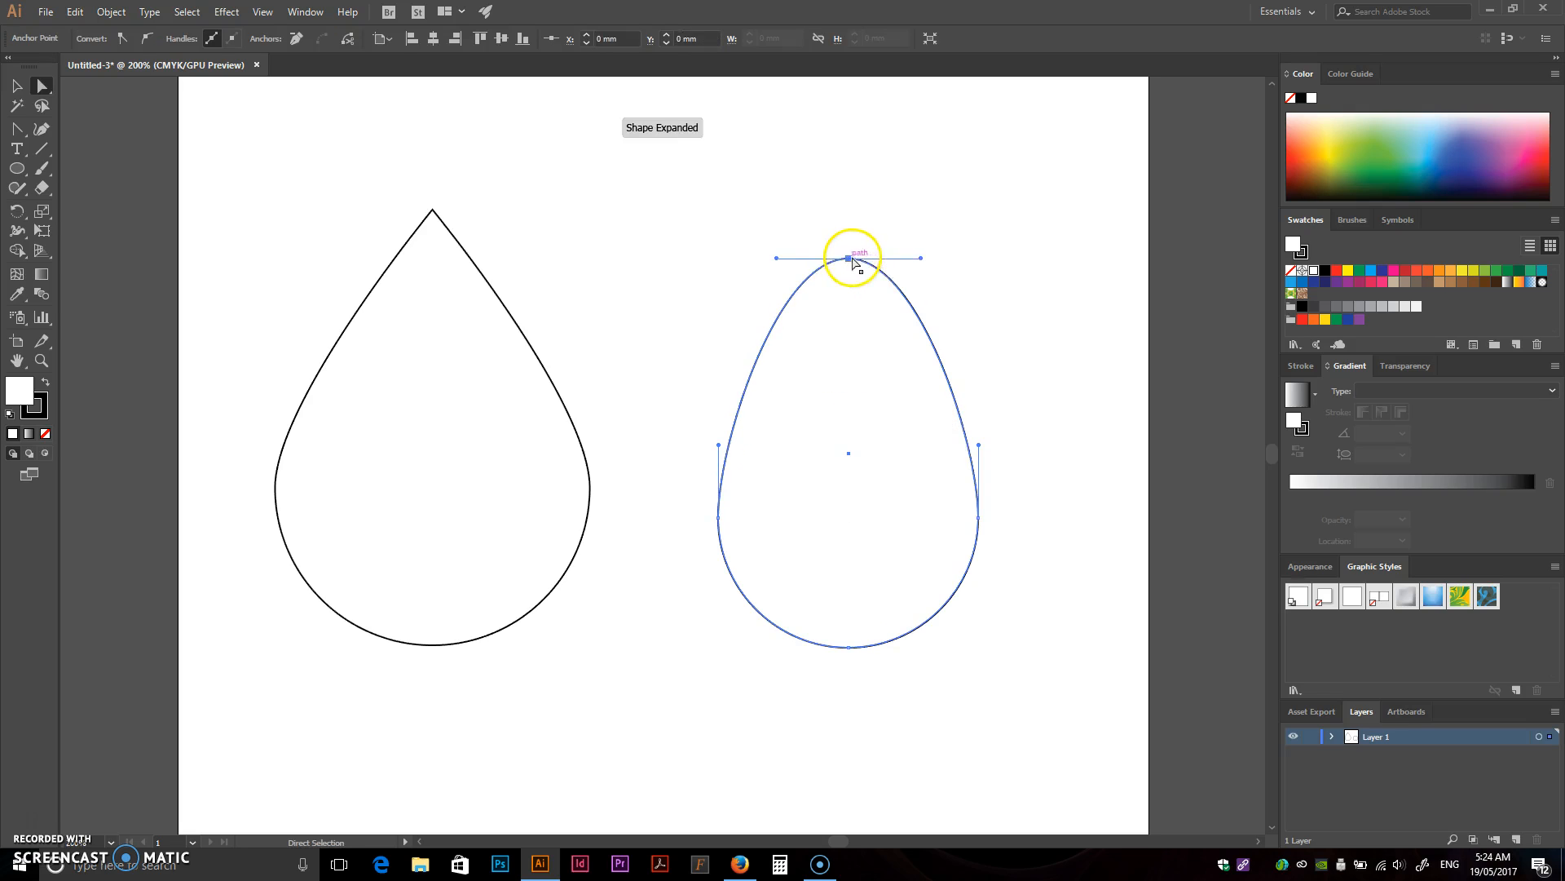
pyautogui.hotkey('ctrl', 'z')
pyautogui.hotkey('ctrl', 'z')
pyautogui.hotkey('ctrl', 'z')
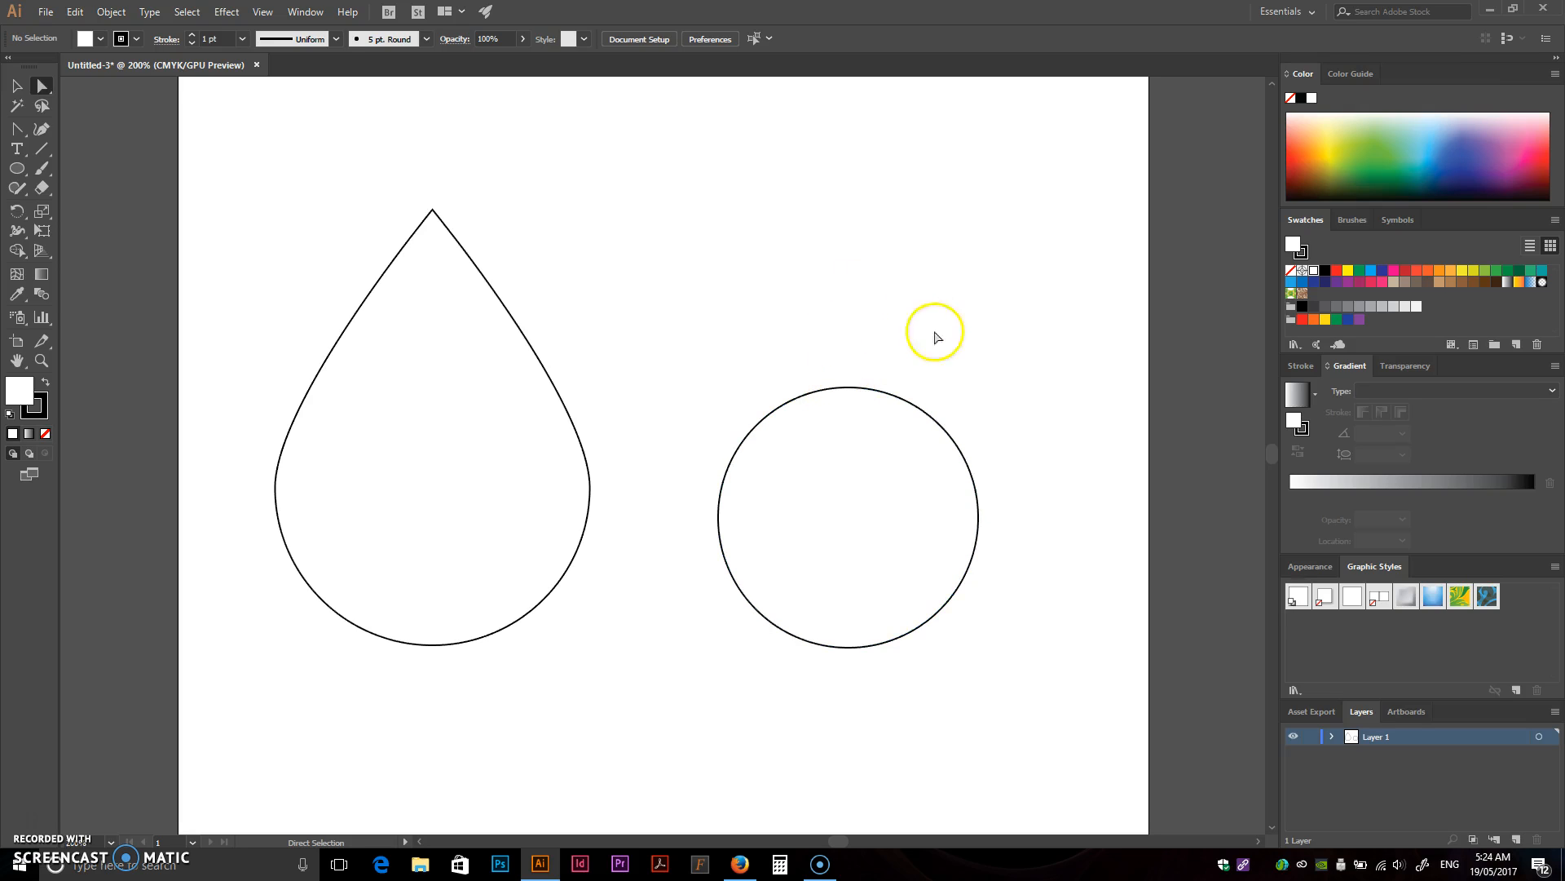
# - Raise the circle's top anchor point straight up to about Y 86 mm to form an egg shape
pyautogui.click(864, 502)
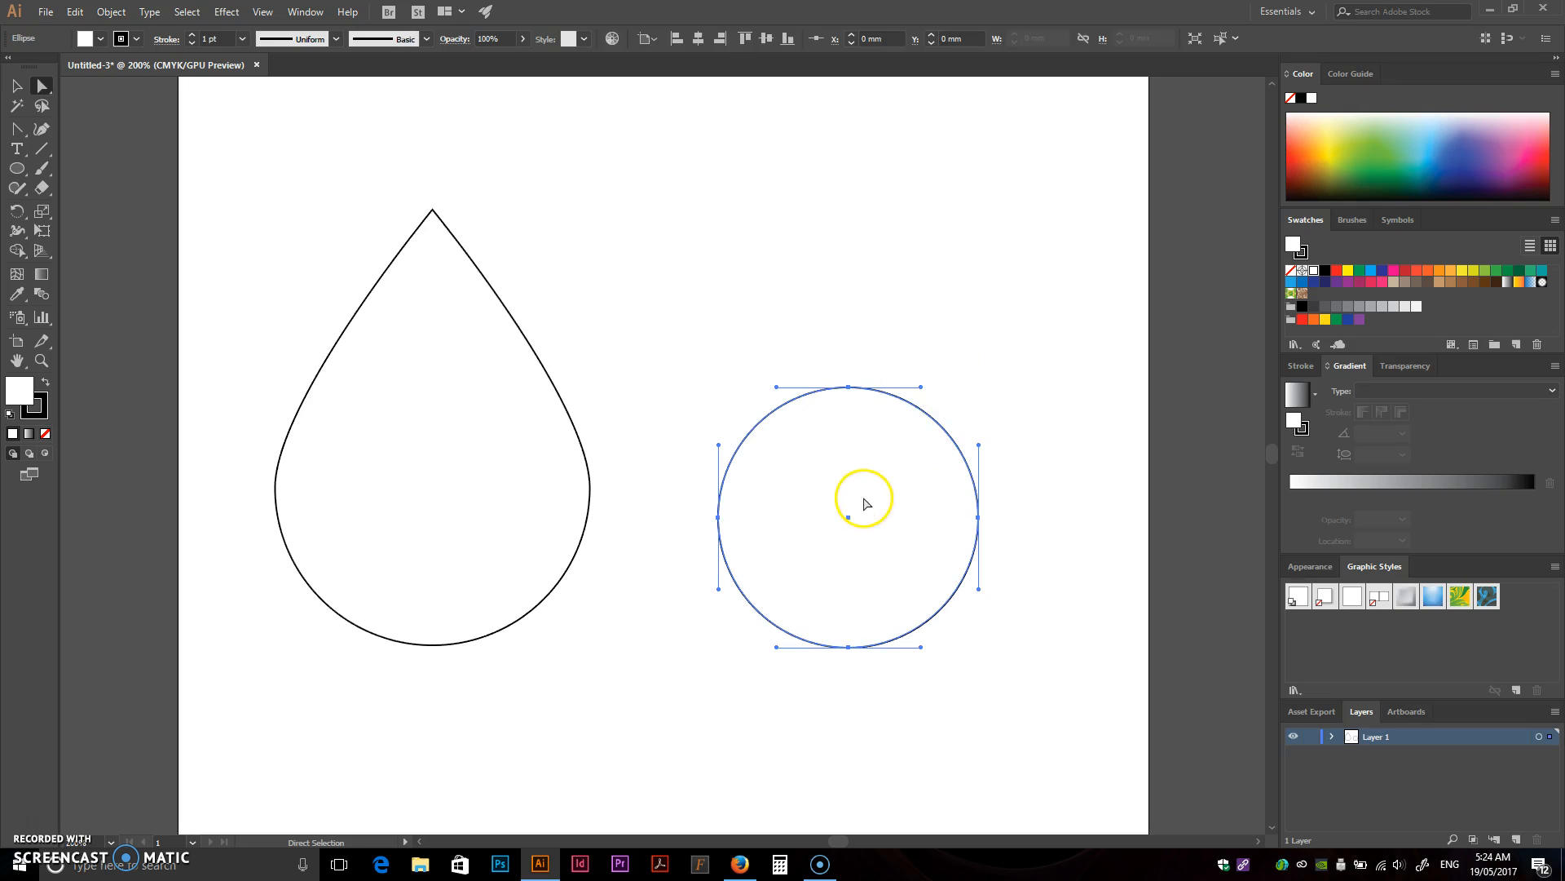
pyautogui.click(848, 390)
pyautogui.moveTo(849, 390); pyautogui.dragTo(849, 233)
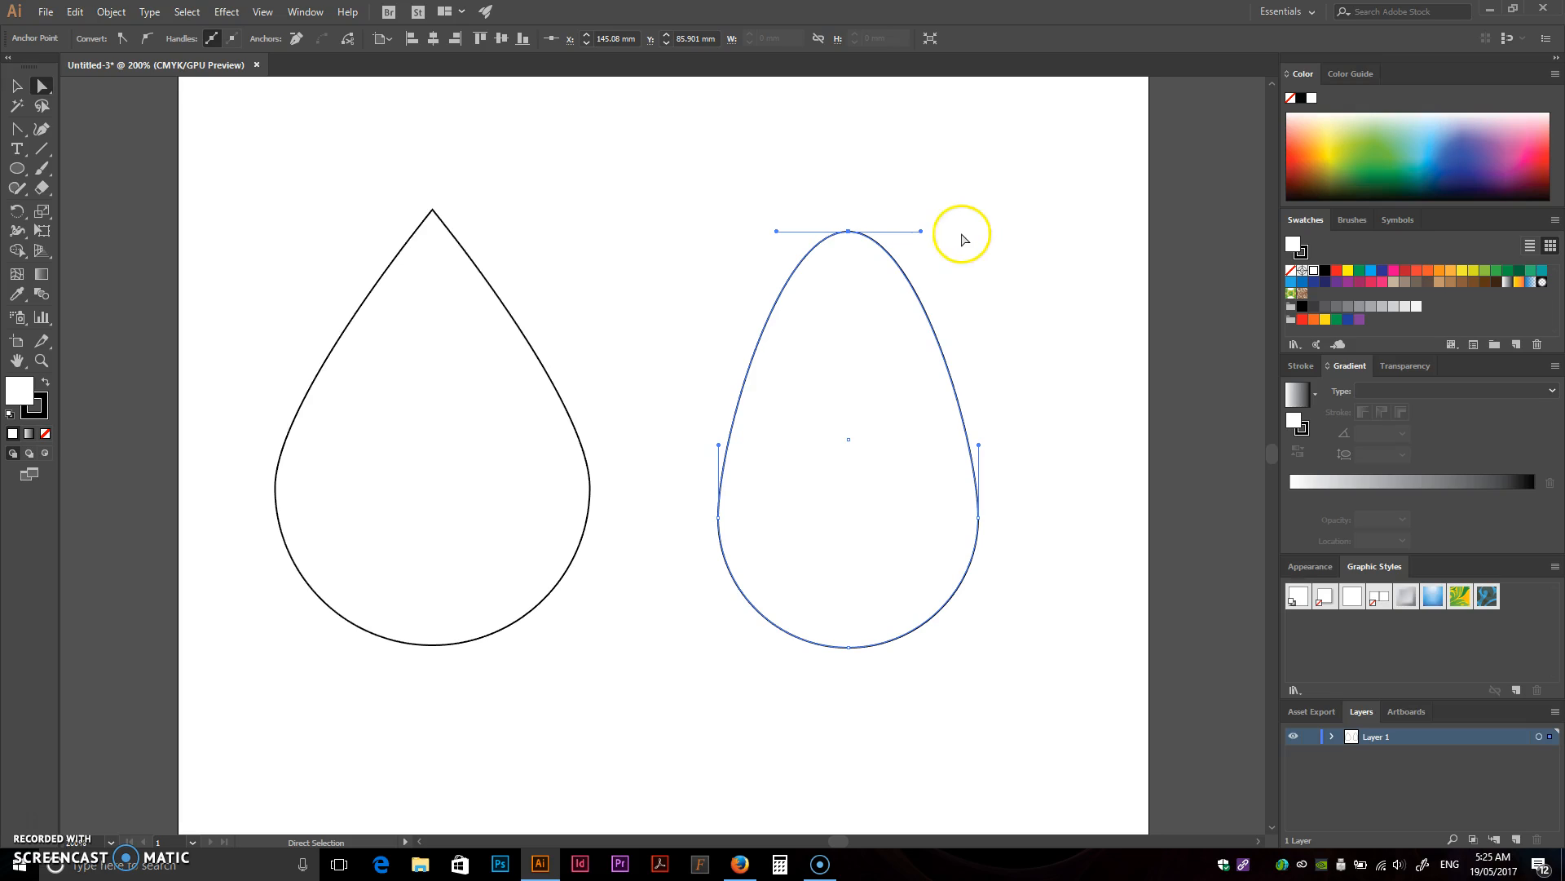
pyautogui.click(918, 250)
pyautogui.click(848, 646)
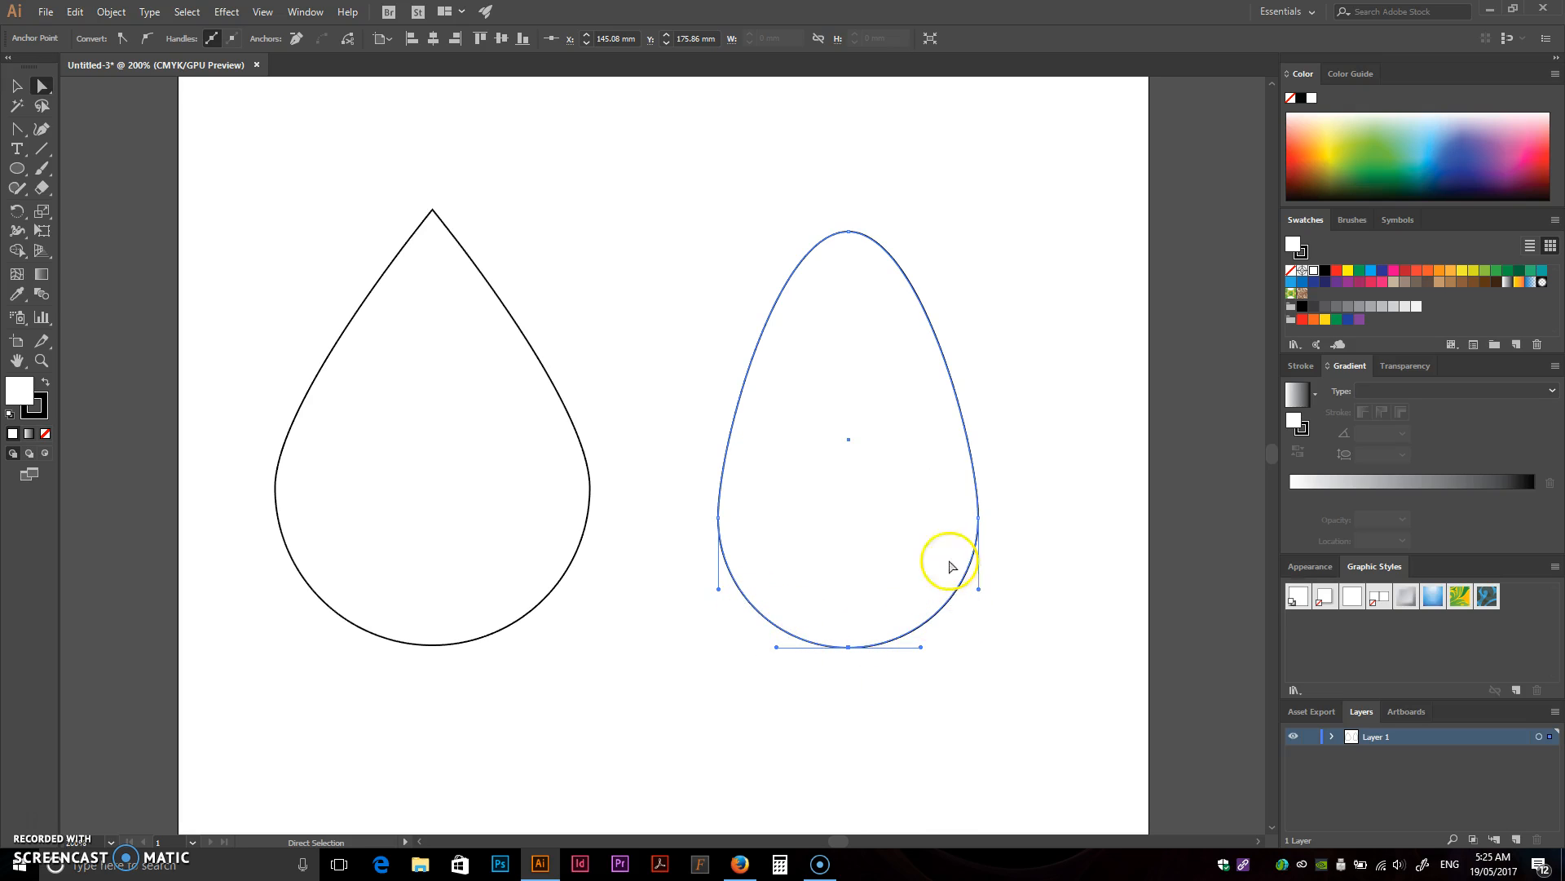
# - Draw a small rectangle beside the egg shape and compare its corner anchor with the egg's top anchor
pyautogui.press('m')
pyautogui.moveTo(950, 168); pyautogui.dragTo(1084, 269)
pyautogui.press('a')
pyautogui.click(928, 156)
pyautogui.click(950, 169)
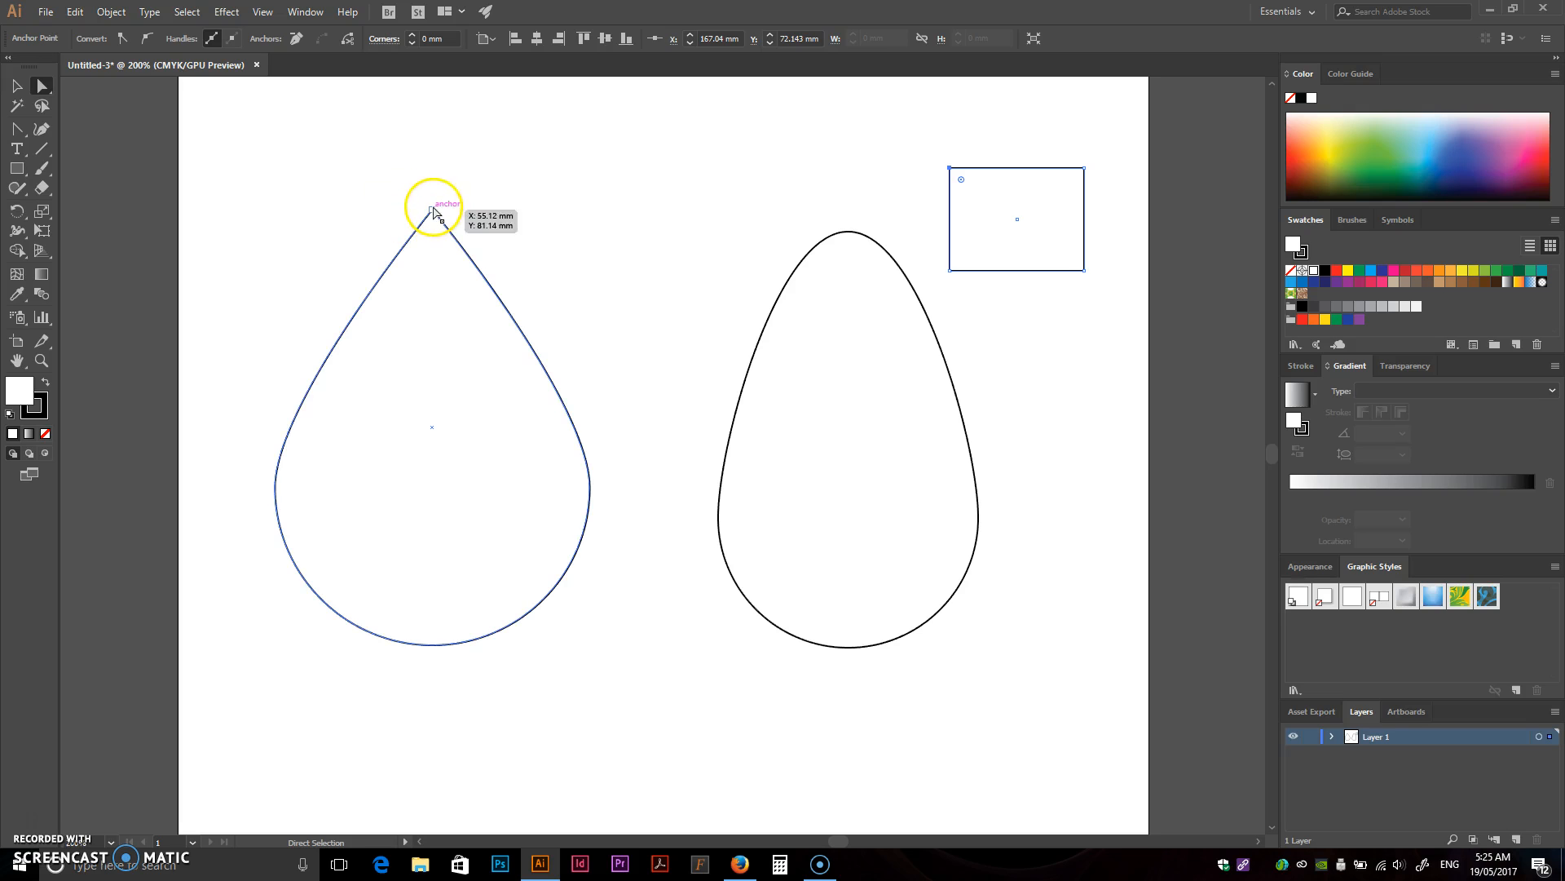
pyautogui.click(848, 232)
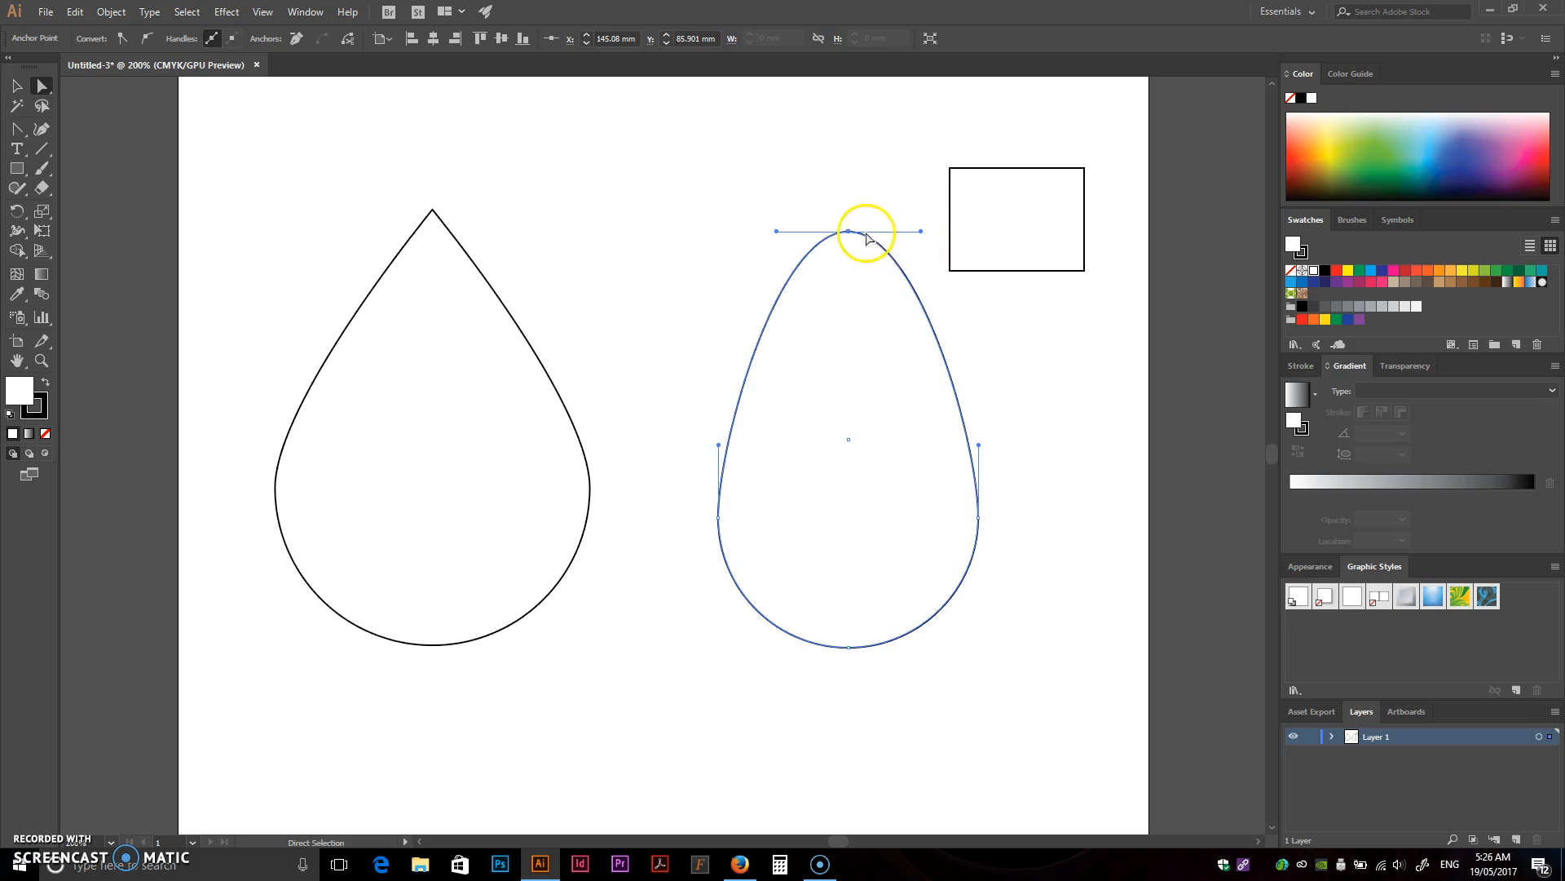
# - Delete the small rectangle beside the egg shape
pyautogui.press('v')
pyautogui.click(1025, 218)
pyautogui.press('Delete')
# - Collapse both direction handles of the egg's top anchor into the anchor to form a sharp teardrop tip
pyautogui.press('a')
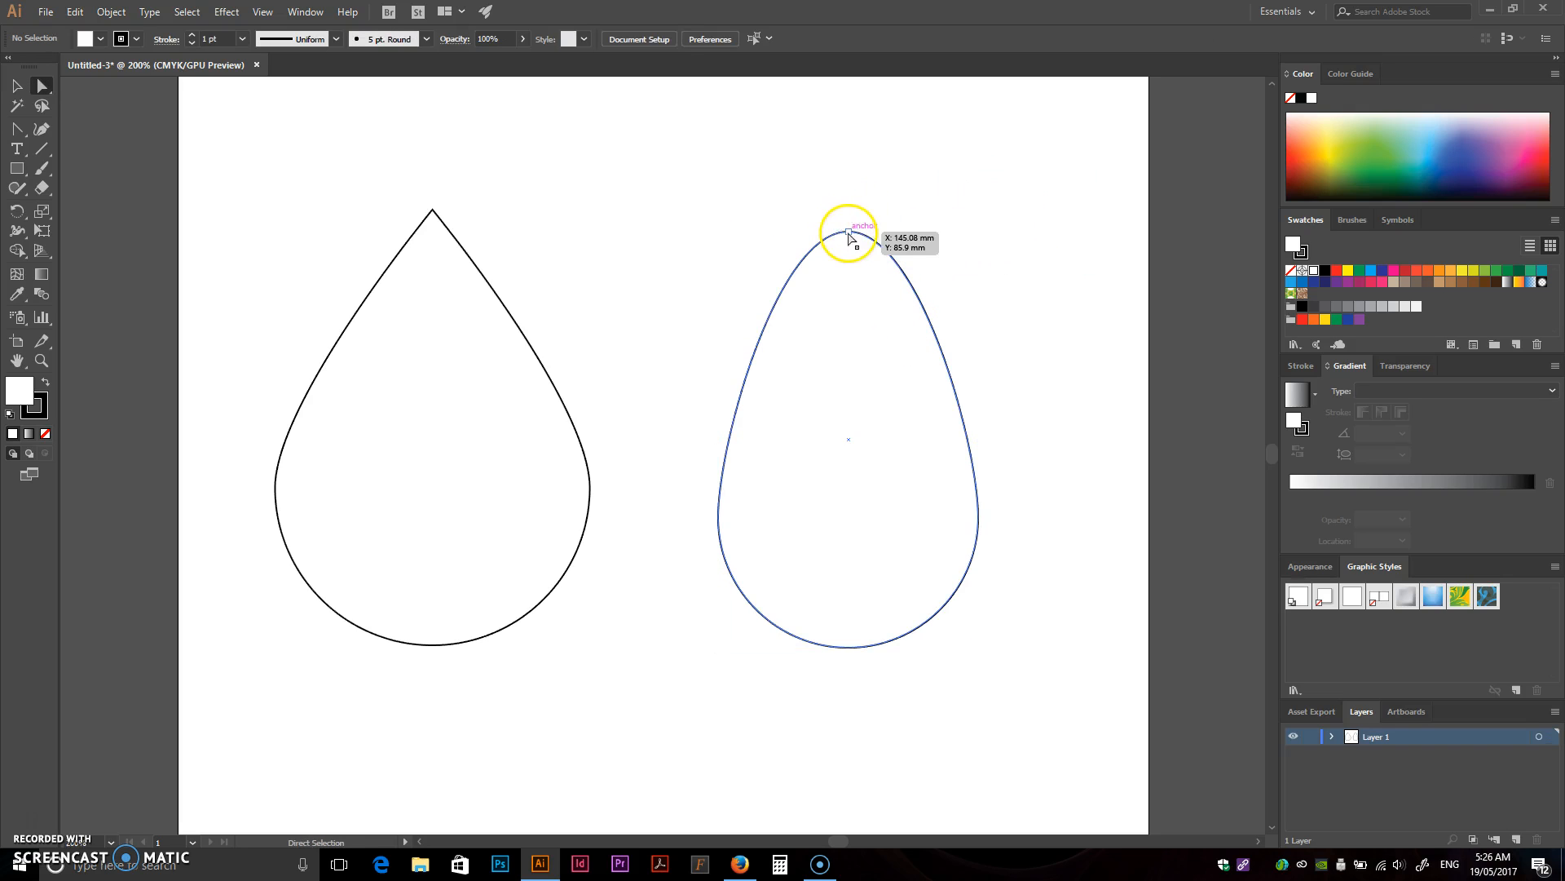
pyautogui.click(848, 233)
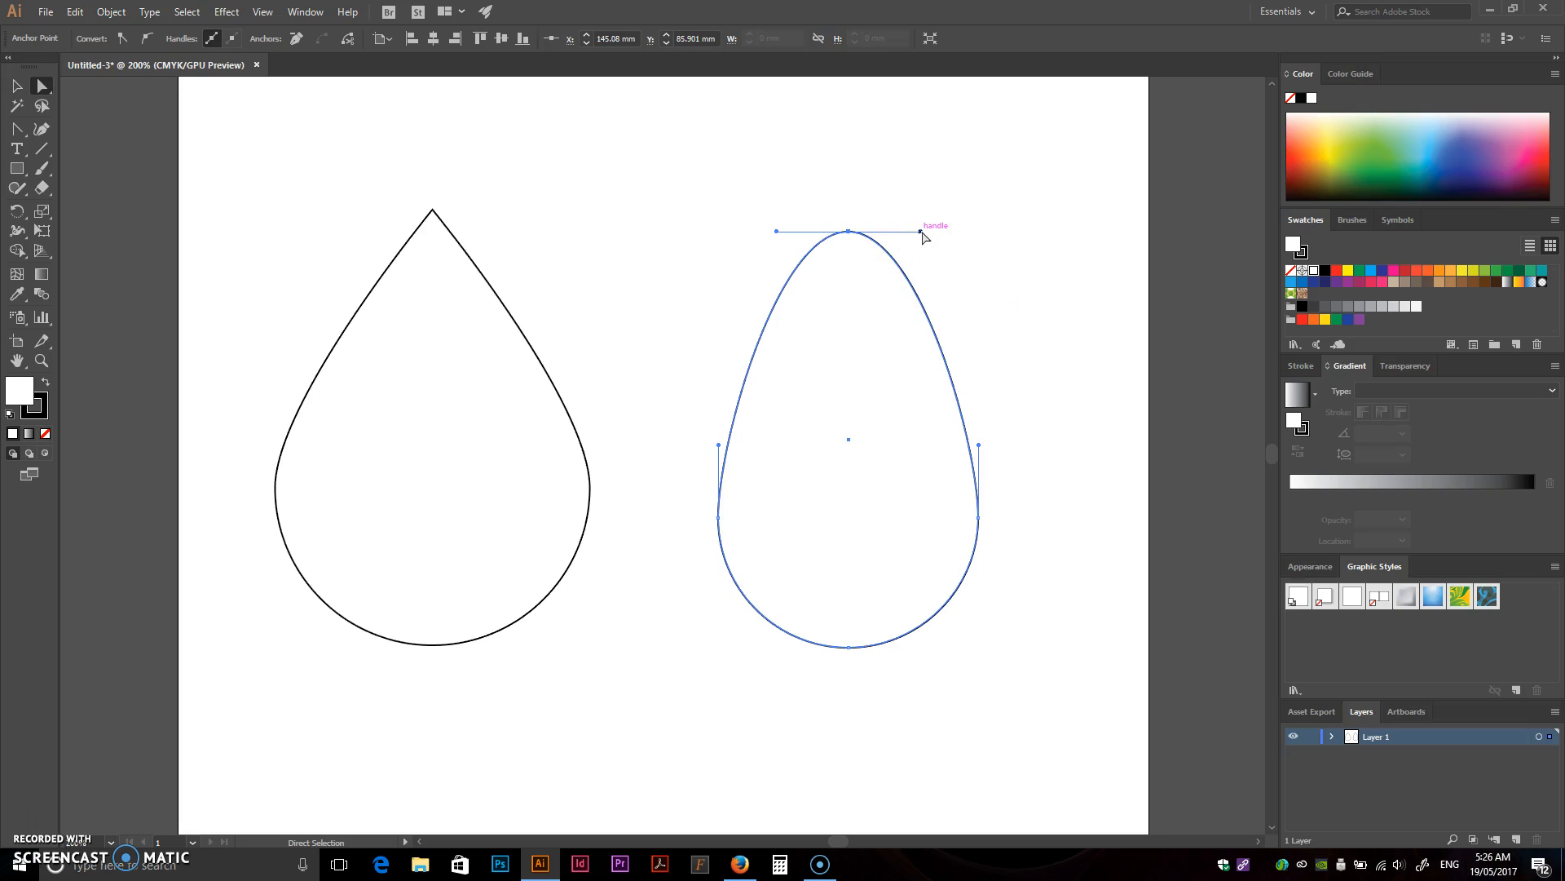
pyautogui.moveTo(921, 234)
pyautogui.mouseDown()
pyautogui.moveTo(1139, 236)
pyautogui.moveTo(864, 236)
pyautogui.moveTo(1179, 236)
pyautogui.moveTo(1170, 203)
pyautogui.moveTo(1104, 158)
pyautogui.moveTo(961, 125)
pyautogui.moveTo(993, 148)
pyautogui.moveTo(1013, 238)
pyautogui.moveTo(975, 374)
pyautogui.moveTo(1213, 577)
pyautogui.moveTo(1139, 479)
pyautogui.moveTo(1128, 542)
pyautogui.moveTo(1172, 491)
pyautogui.moveTo(1080, 305)
pyautogui.moveTo(1015, 246)
pyautogui.moveTo(1087, 248)
pyautogui.moveTo(989, 248)
pyautogui.moveTo(1111, 248)
pyautogui.moveTo(988, 247)
pyautogui.moveTo(1174, 255)
pyautogui.moveTo(924, 233)
pyautogui.mouseUp()
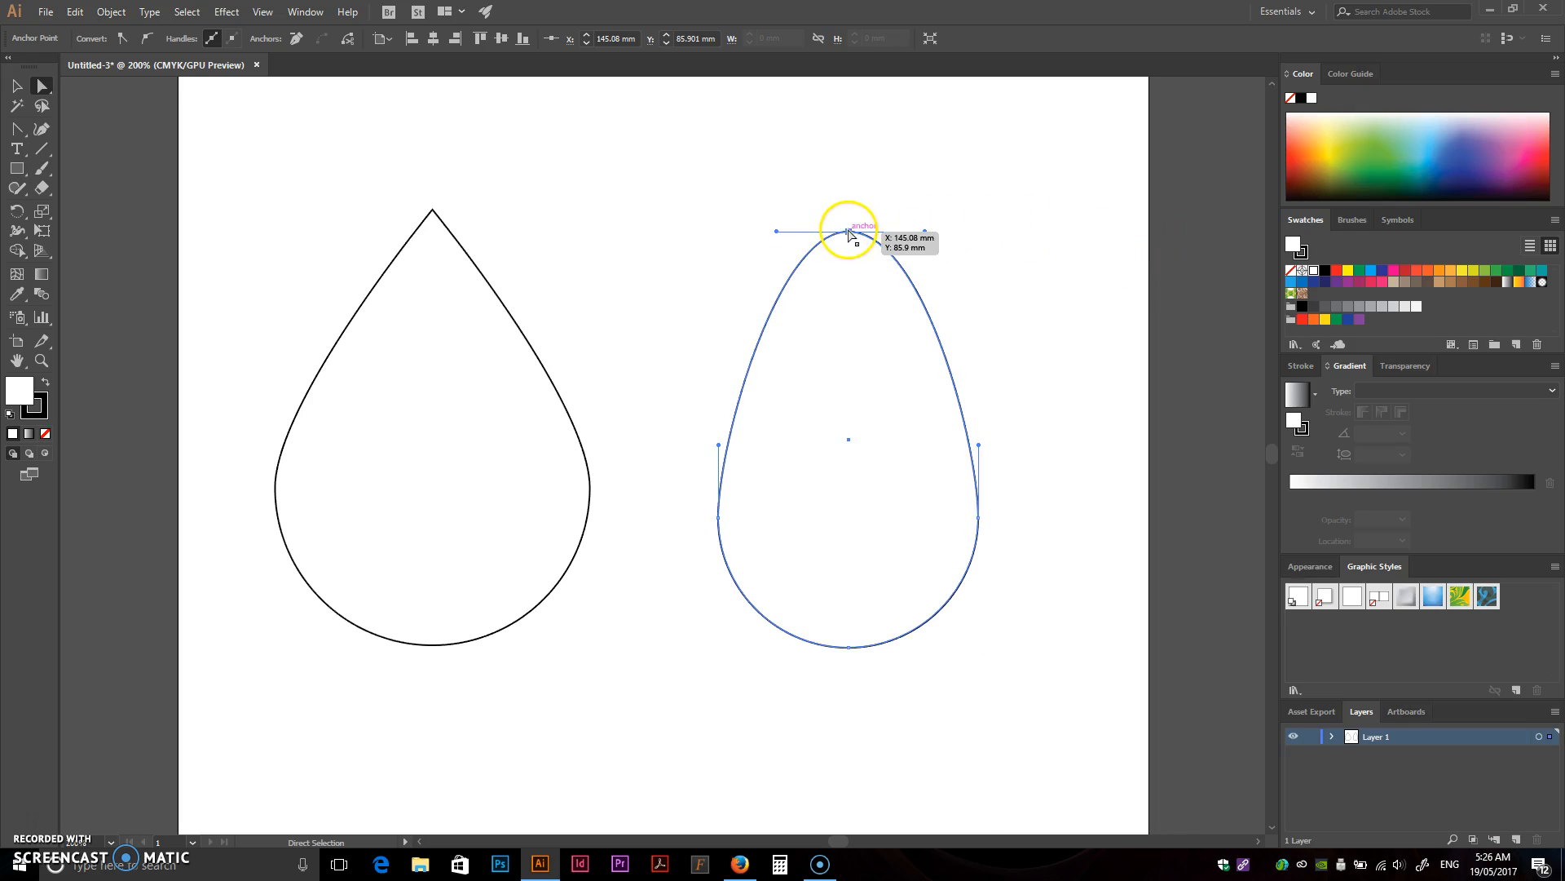
pyautogui.click(849, 209)
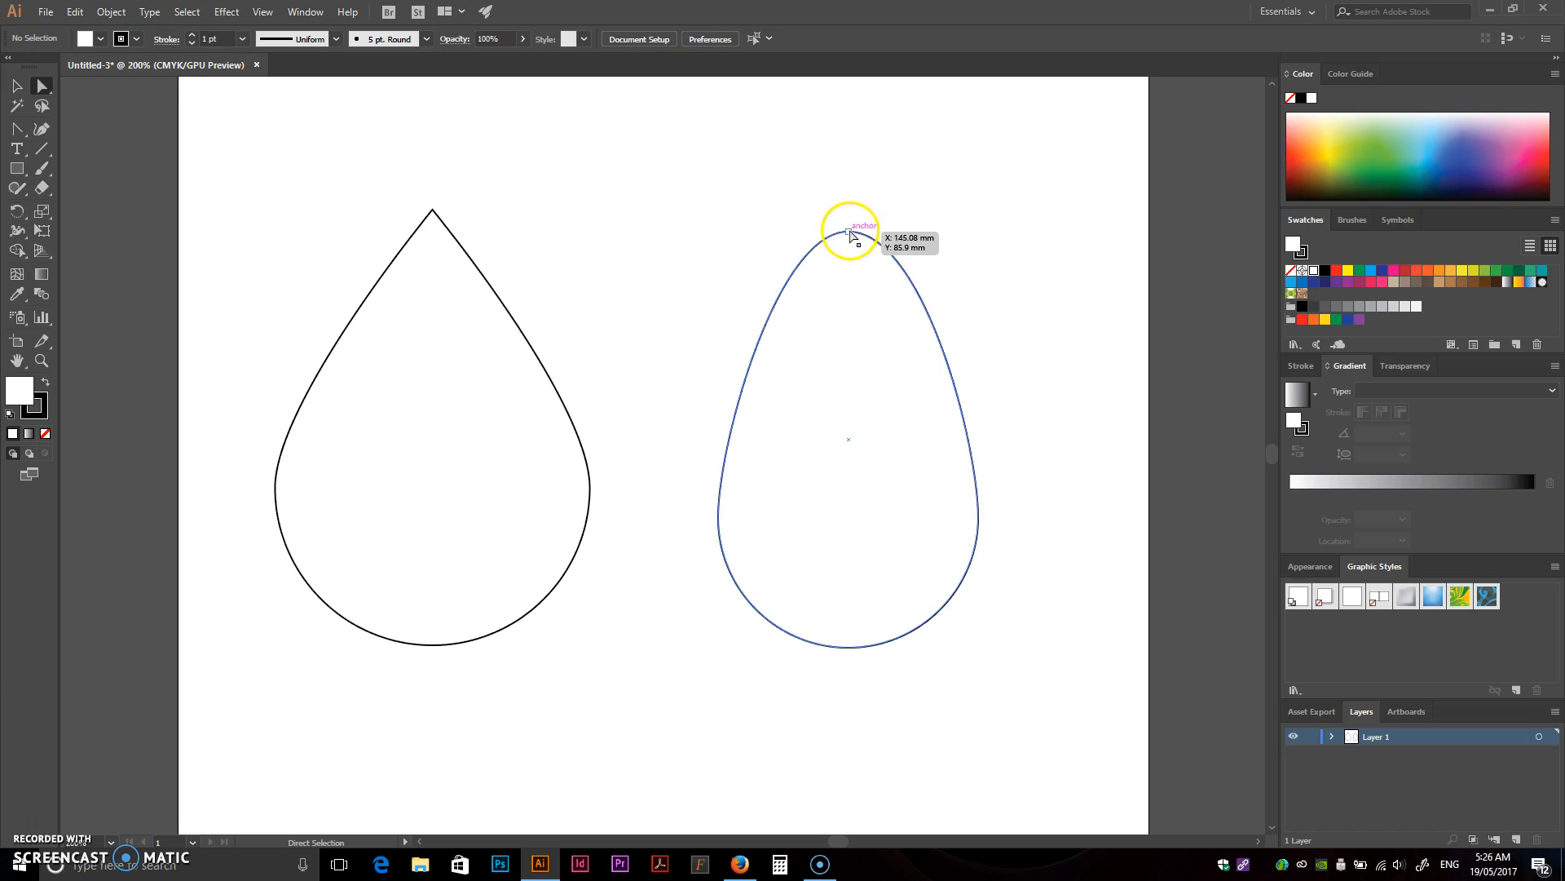
pyautogui.click(848, 232)
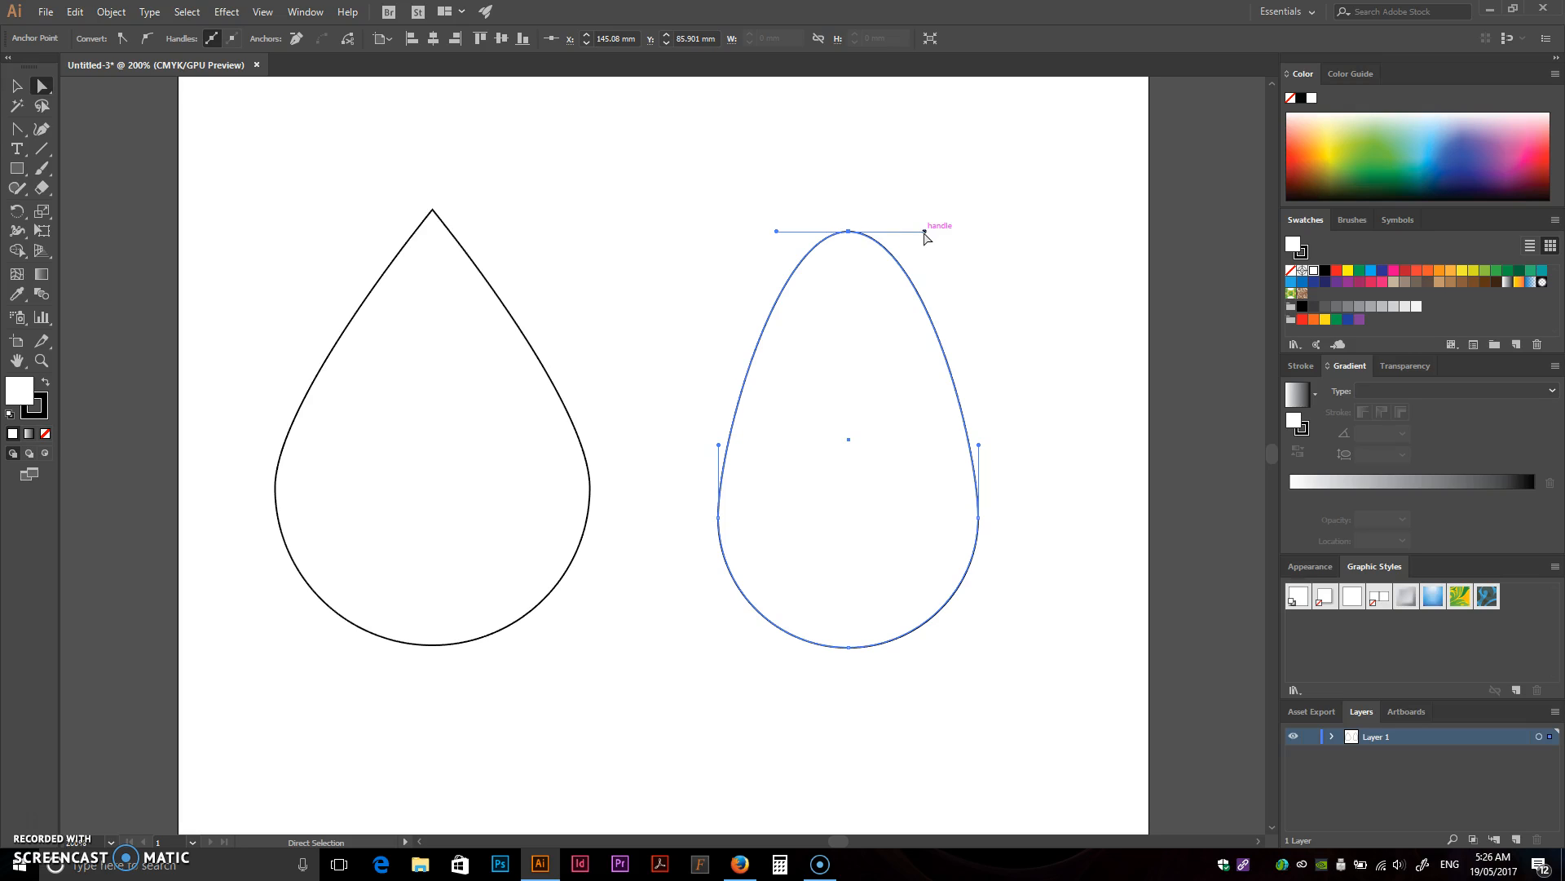
pyautogui.moveTo(924, 233); pyautogui.dragTo(850, 235)
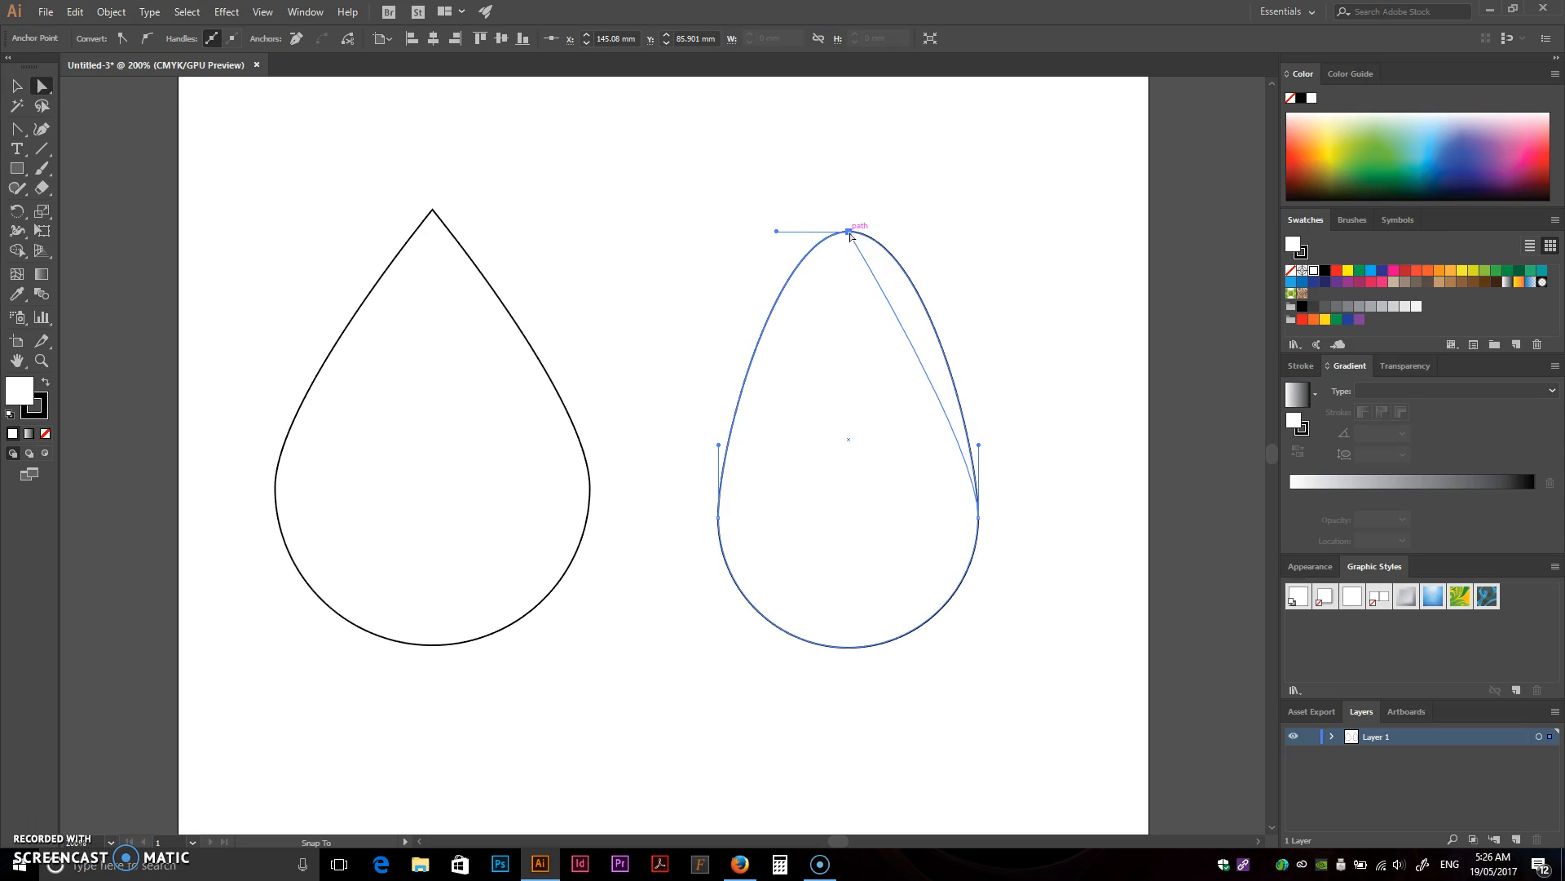
pyautogui.moveTo(850, 236)
pyautogui.mouseDown()
pyautogui.moveTo(796, 233)
pyautogui.moveTo(850, 234)
pyautogui.mouseUp()
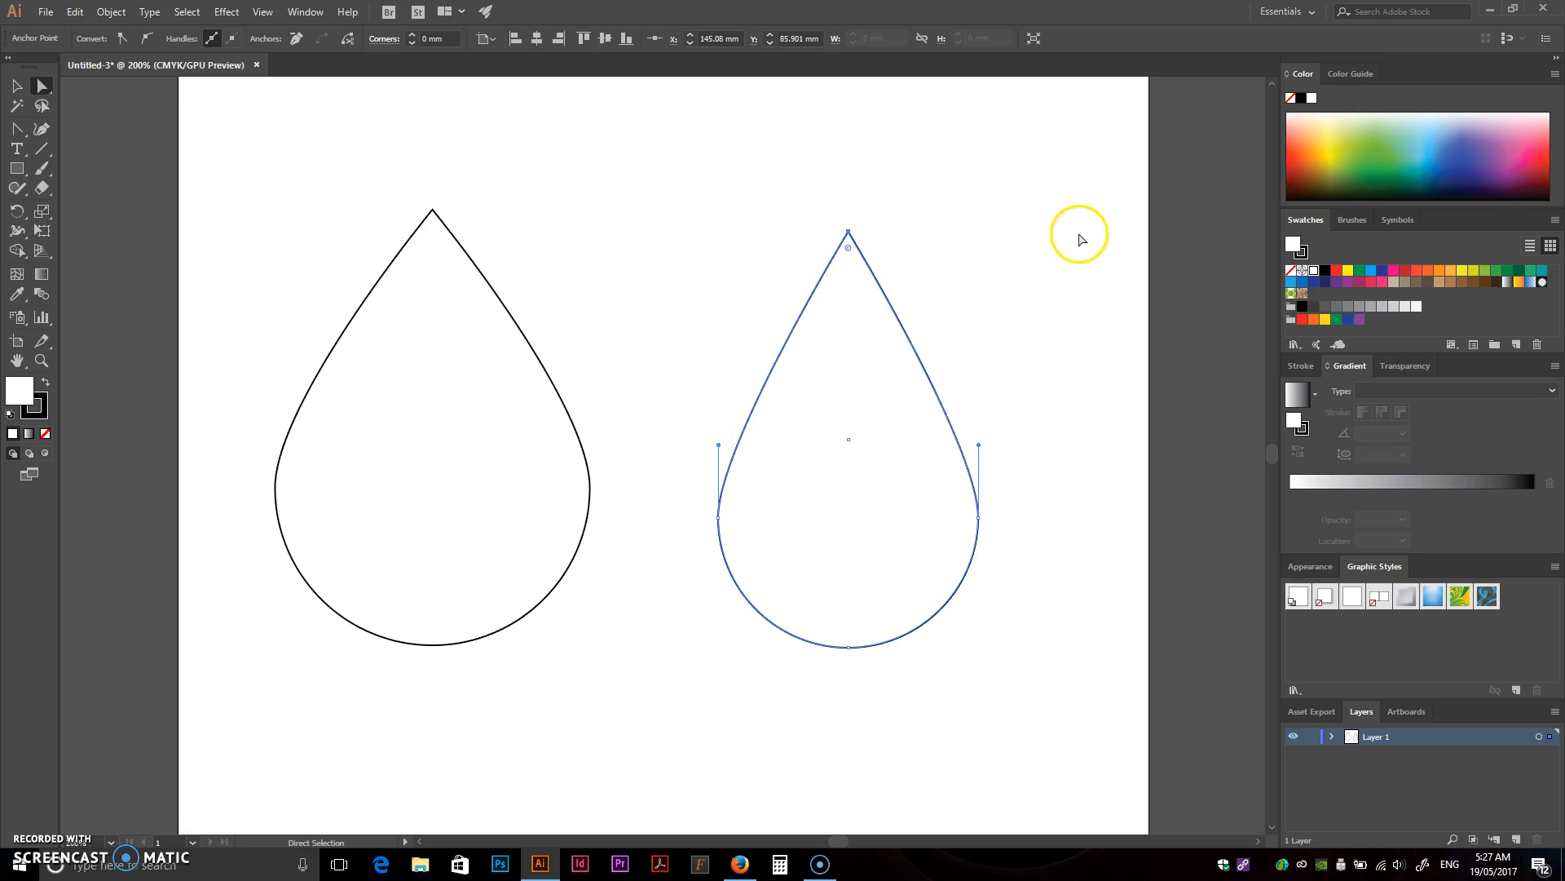
# - Lower the new teardrop's tip anchor straight down to about Y 93 mm
pyautogui.click(1006, 493)
pyautogui.moveTo(793, 188); pyautogui.dragTo(852, 270)
pyautogui.moveTo(849, 270); pyautogui.dragTo(849, 269)
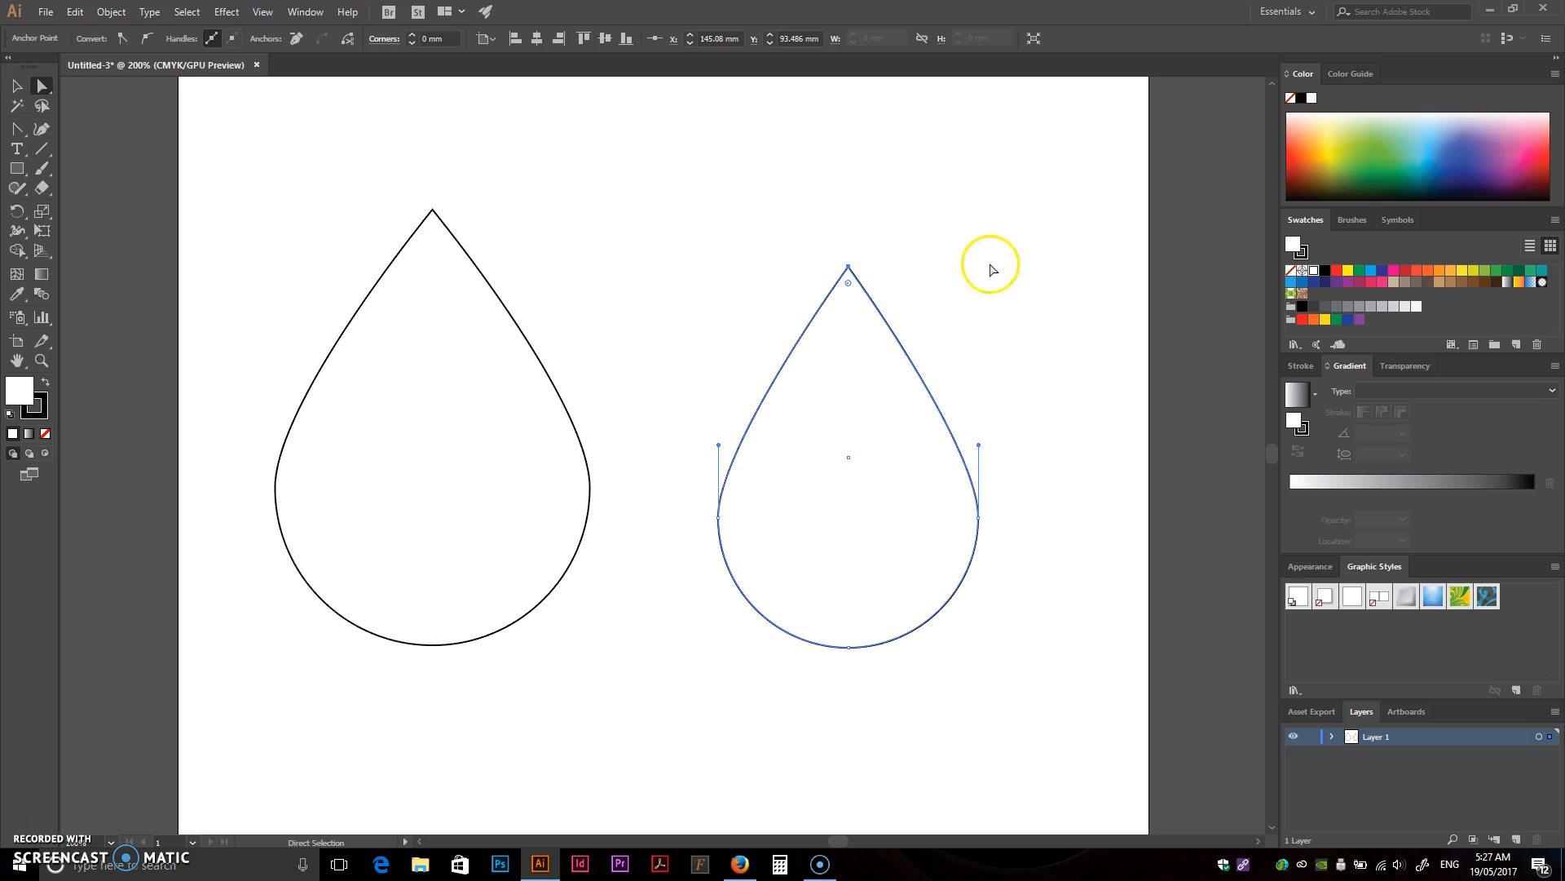
pyautogui.click(1005, 254)
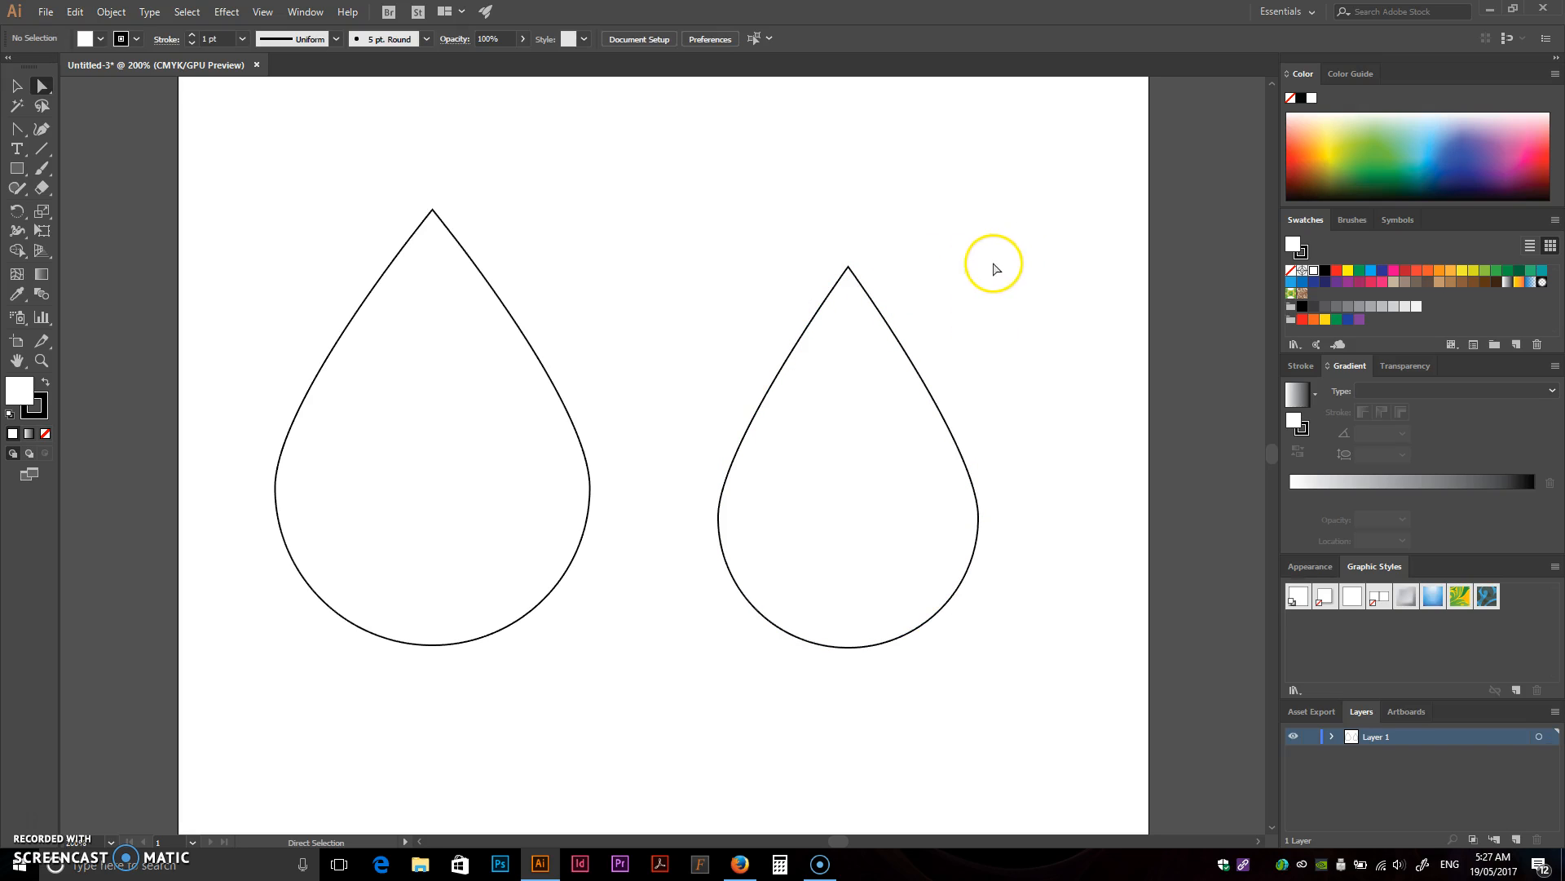
# - Lengthen the upper direction handles of the new teardrop's left and right anchors to round out its sides
pyautogui.click(841, 477)
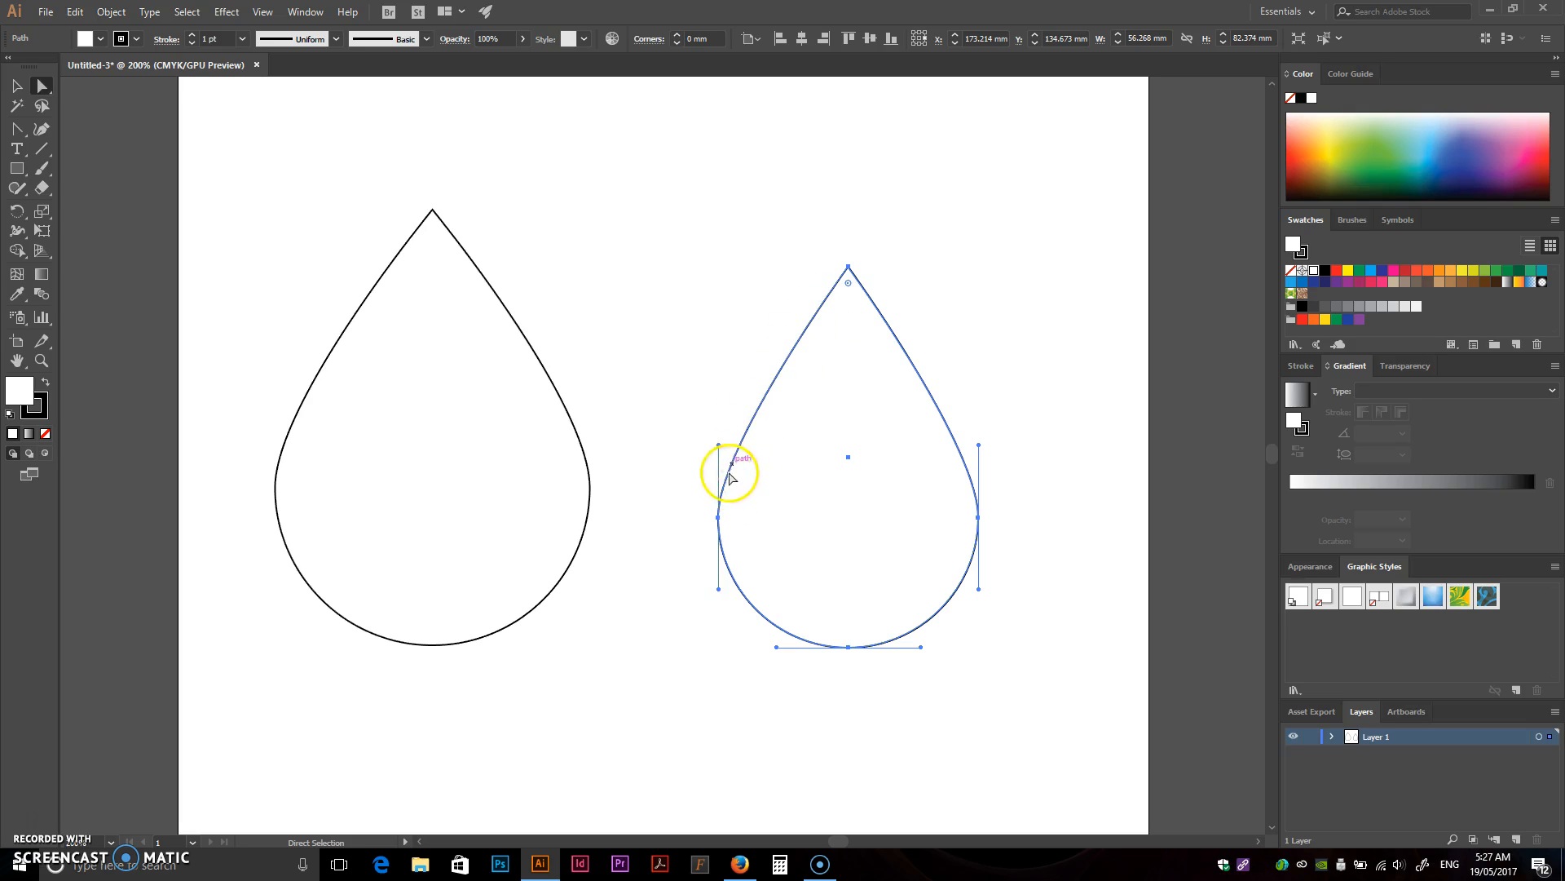
pyautogui.moveTo(718, 447); pyautogui.dragTo(719, 415)
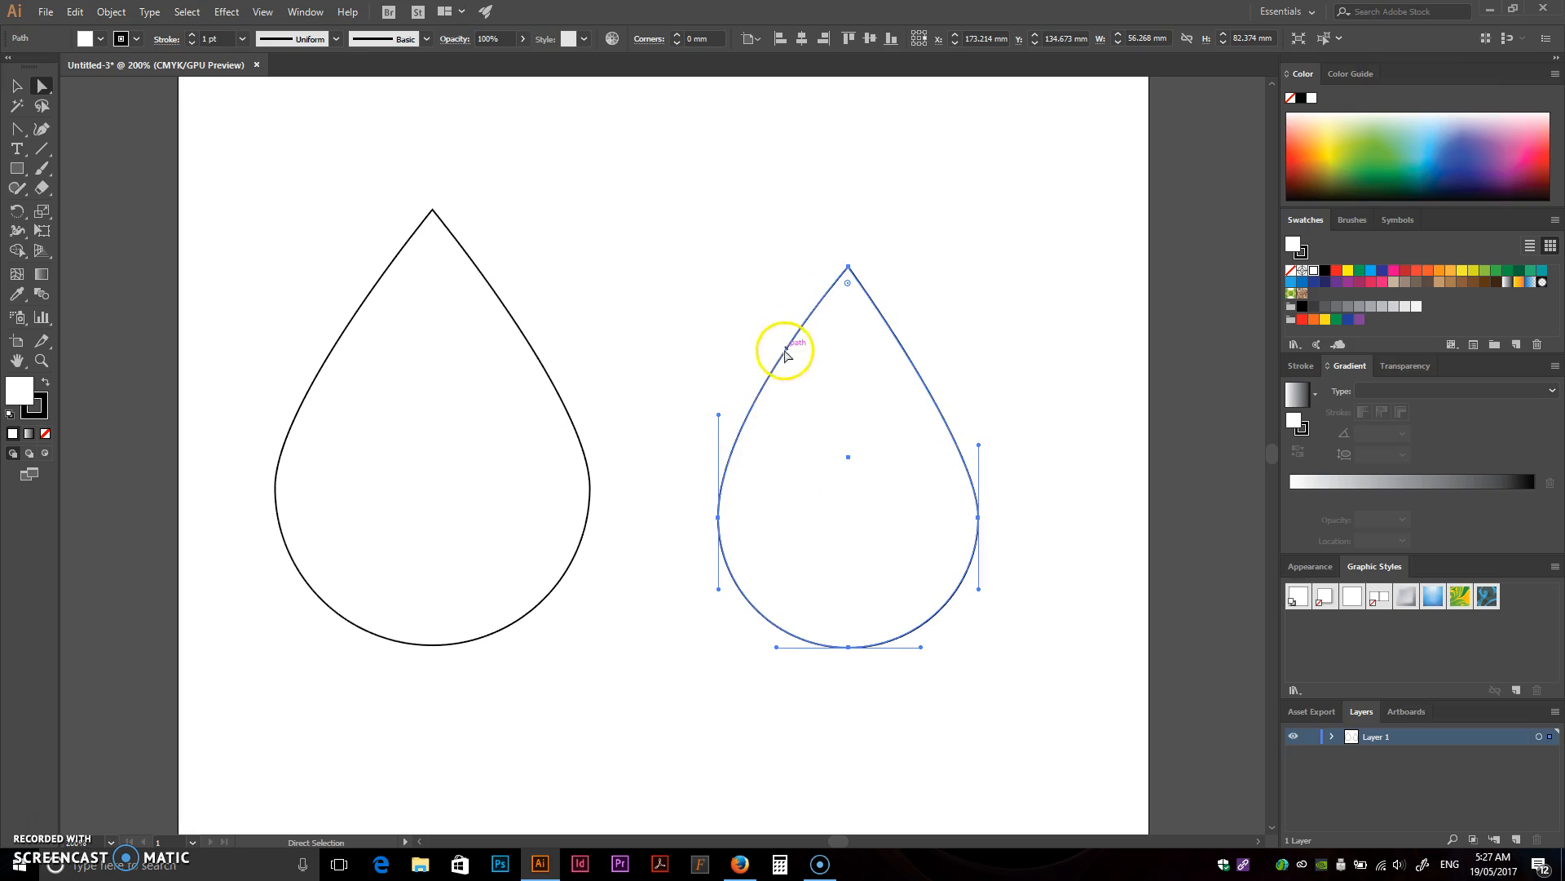
pyautogui.click(987, 441)
pyautogui.click(979, 517)
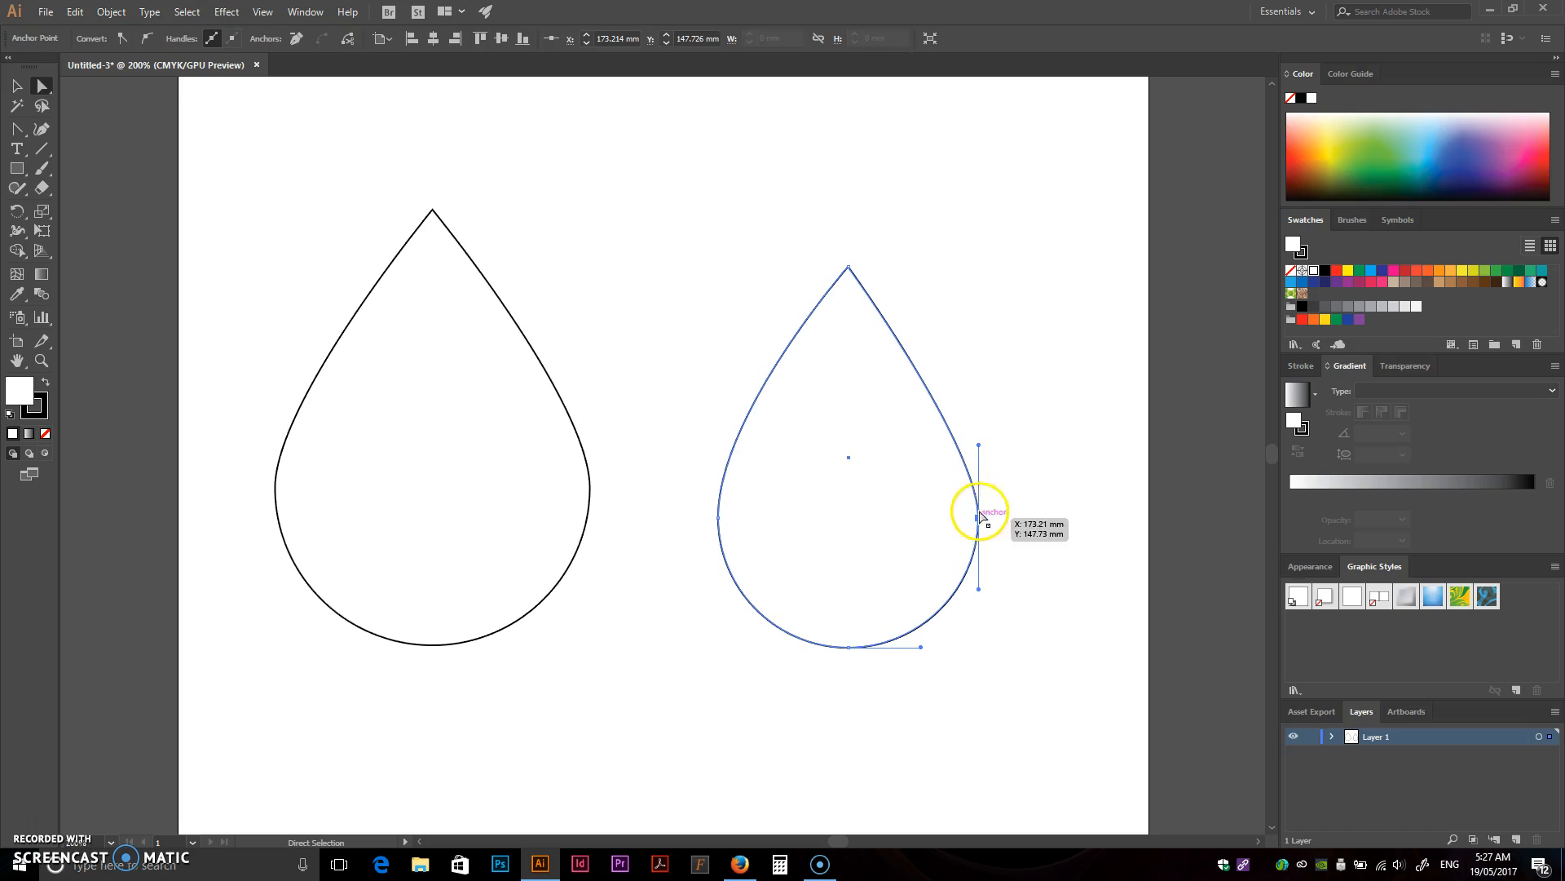
pyautogui.moveTo(979, 446); pyautogui.dragTo(979, 422)
pyautogui.click(1037, 376)
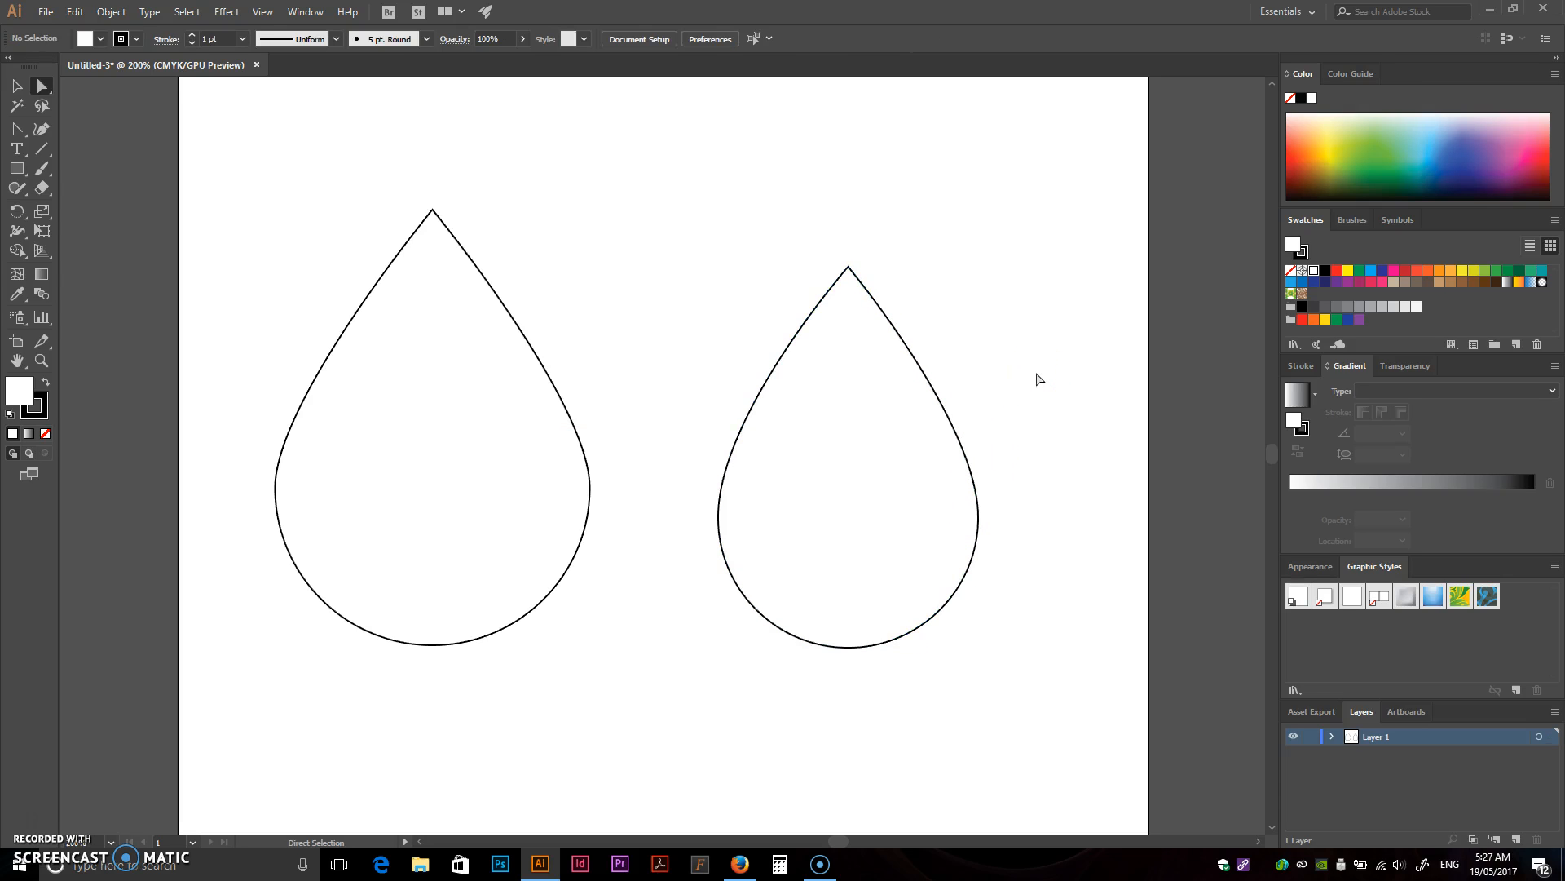
# - Delete both teardrops from the artboard
pyautogui.press('v')
pyautogui.moveTo(240, 198); pyautogui.dragTo(998, 686)
pyautogui.press('Delete')
# - Draw a circle about 45 mm wide, raise its top anchor and collapse that anchor's handles to make a teardrop
pyautogui.press('l')
pyautogui.moveTo(643, 451); pyautogui.dragTo(748, 554)
pyautogui.press('a')
pyautogui.click(614, 303)
pyautogui.moveTo(644, 347); pyautogui.dragTo(642, 253)
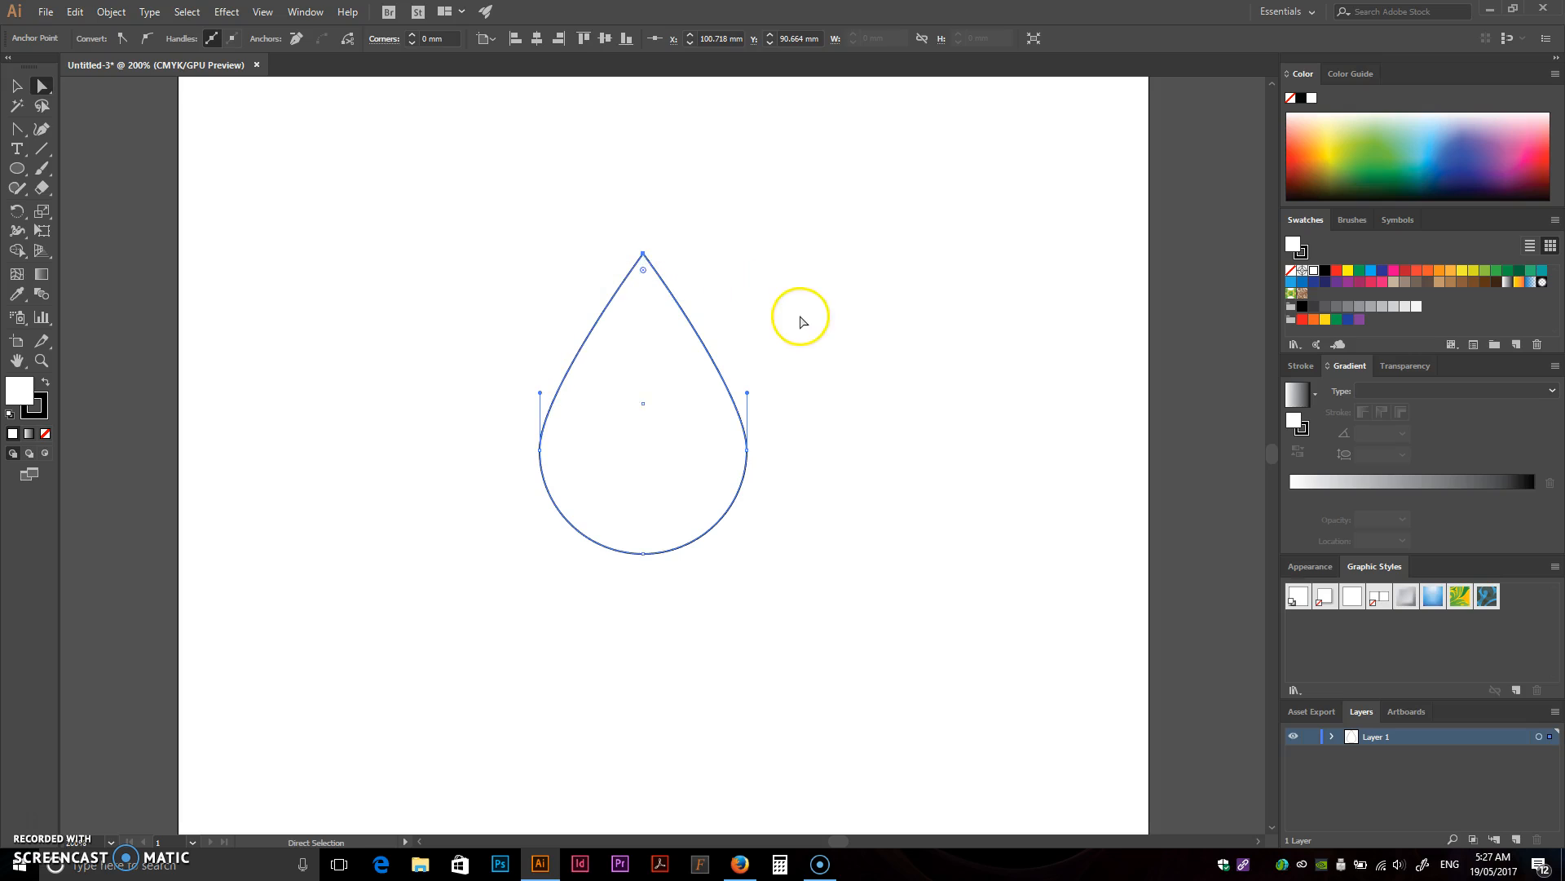
pyautogui.click(800, 319)
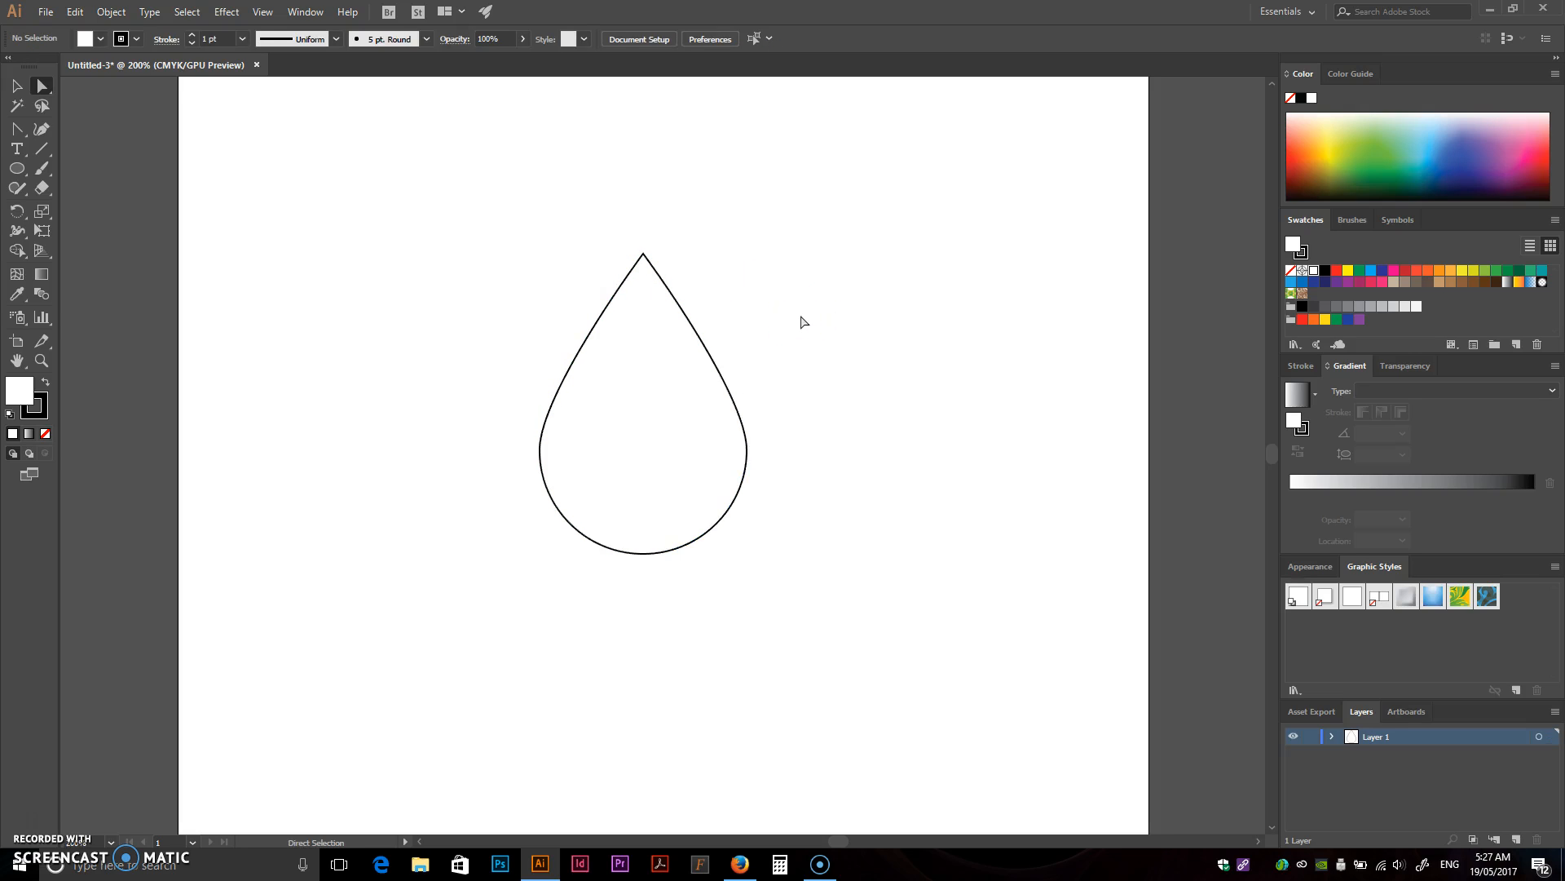
# - Undo the handle changes at the tip and convert the top anchor to a sharp corner with the Anchor Point tool
pyautogui.hotkey('ctrl', 'z')
pyautogui.hotkey('ctrl', 'z')
pyautogui.hotkey('ctrl', 'z')
pyautogui.press('c')
pyautogui.hotkey('shift', 'c')
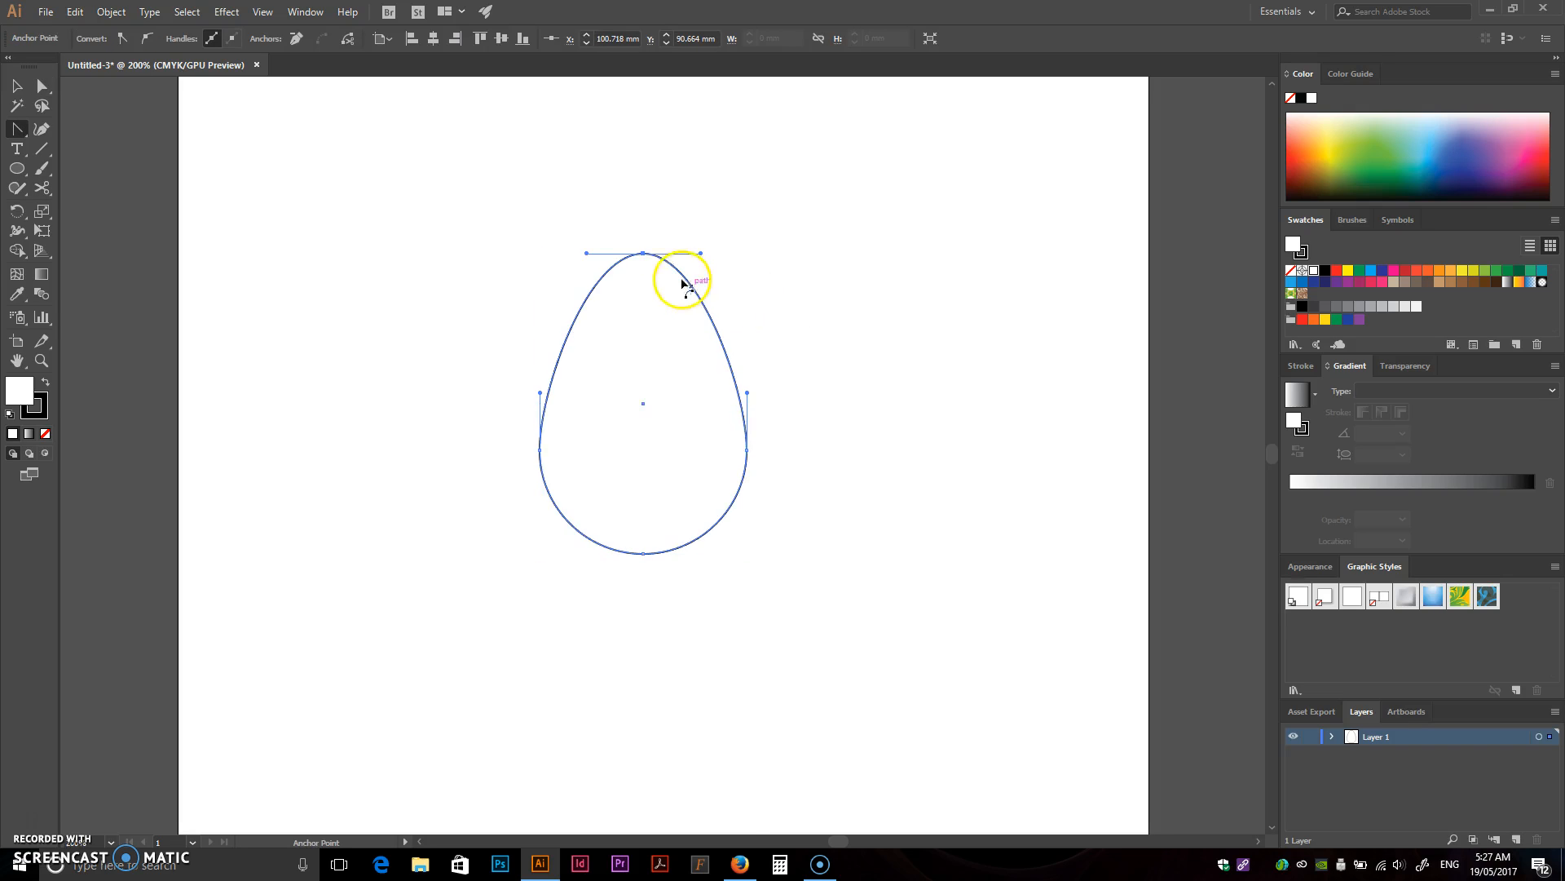
pyautogui.click(644, 254)
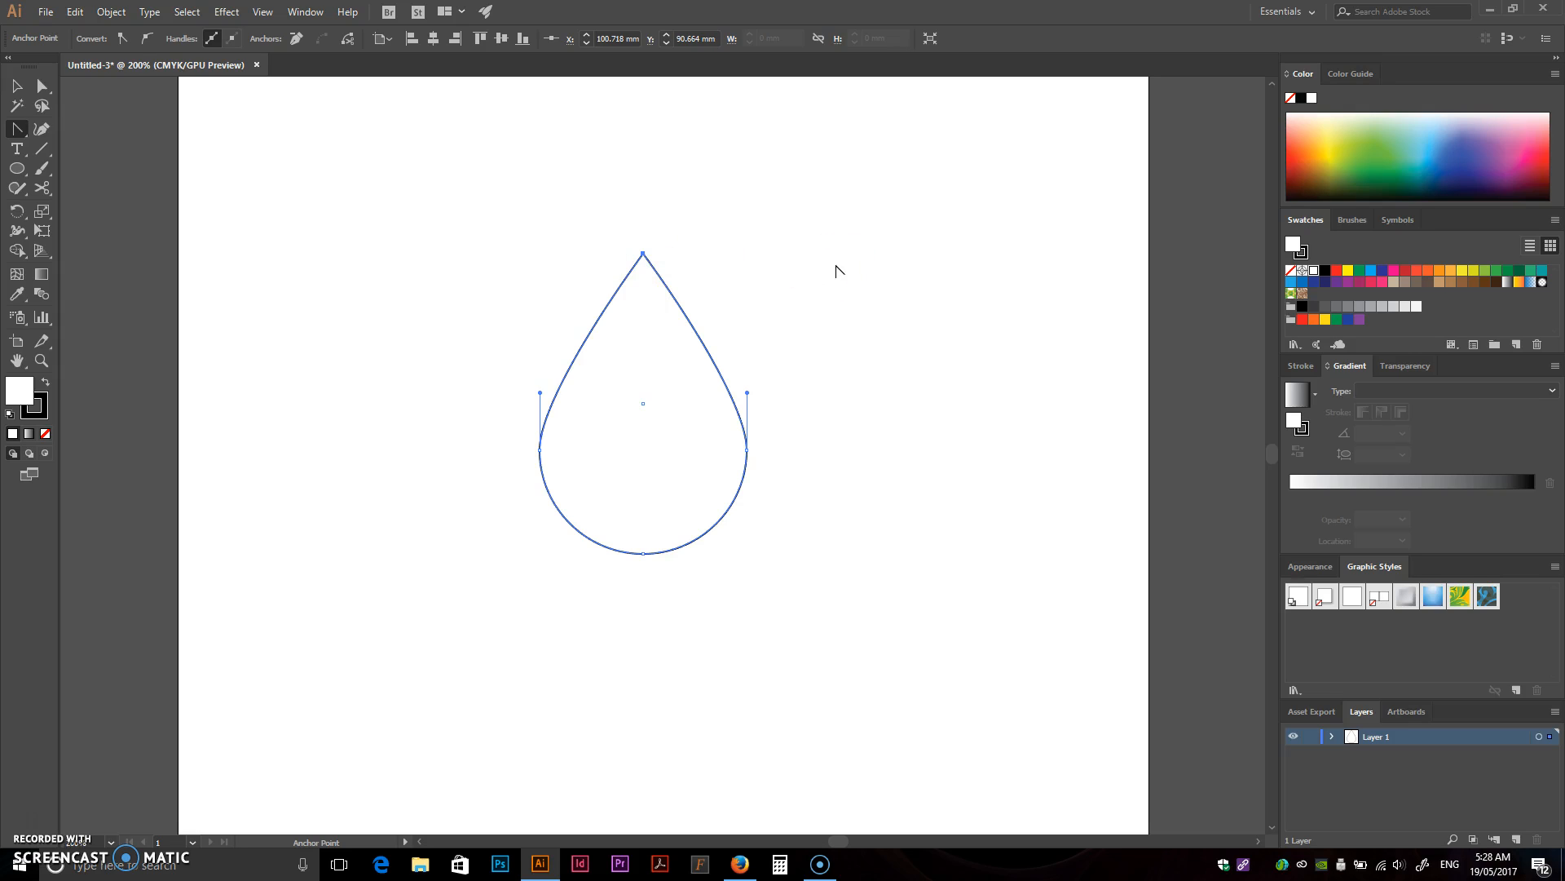
pyautogui.press('v')
pyautogui.click(802, 346)
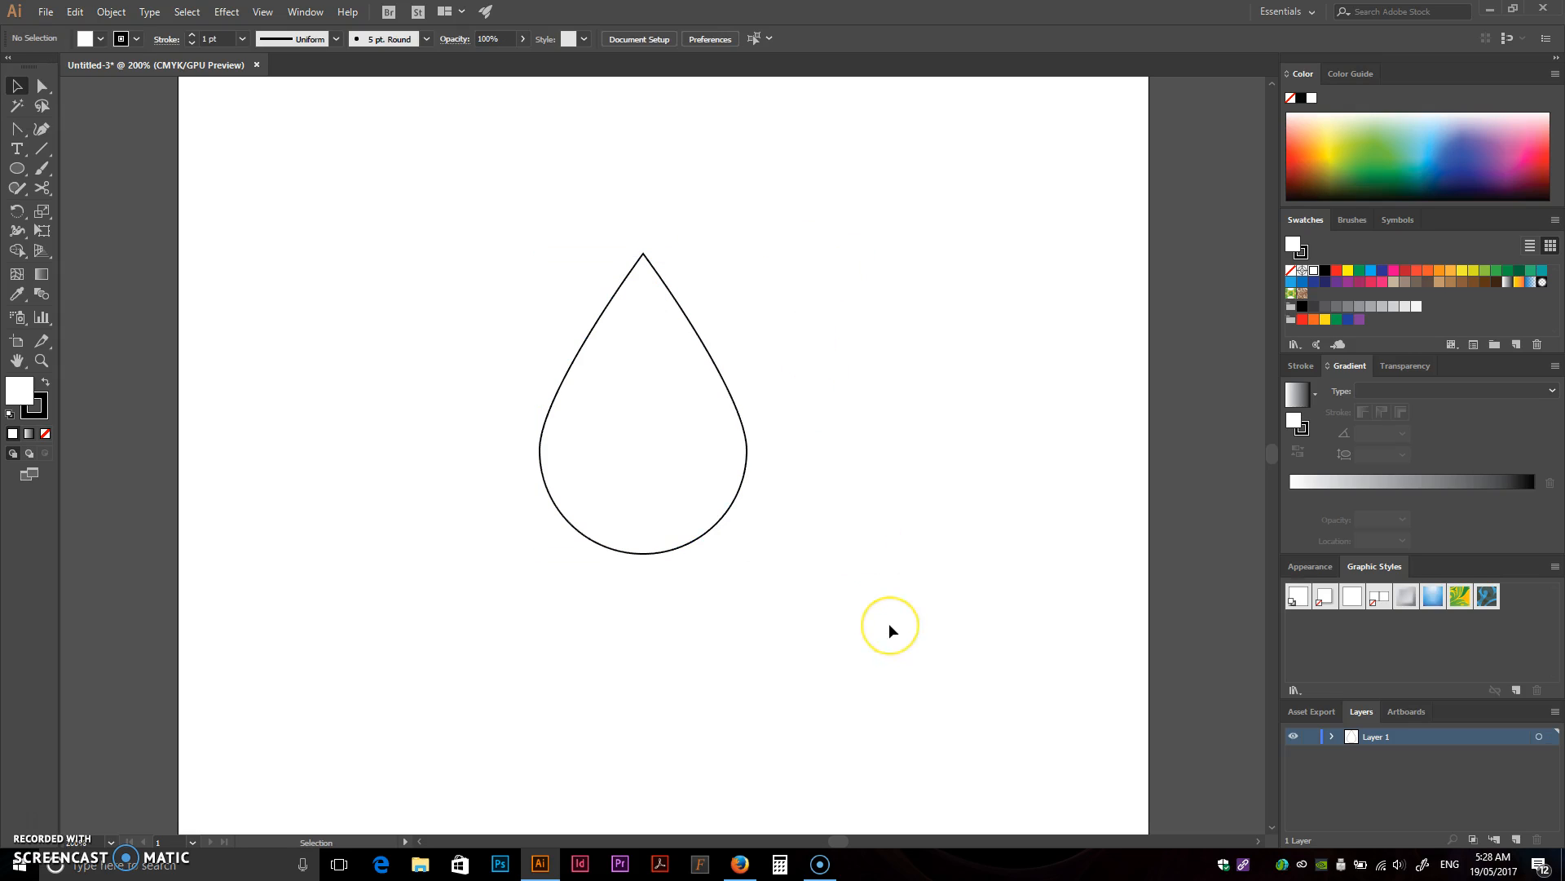
# - Move the teardrop to the upper-left area of the artboard
pyautogui.moveTo(714, 442); pyautogui.dragTo(455, 387)
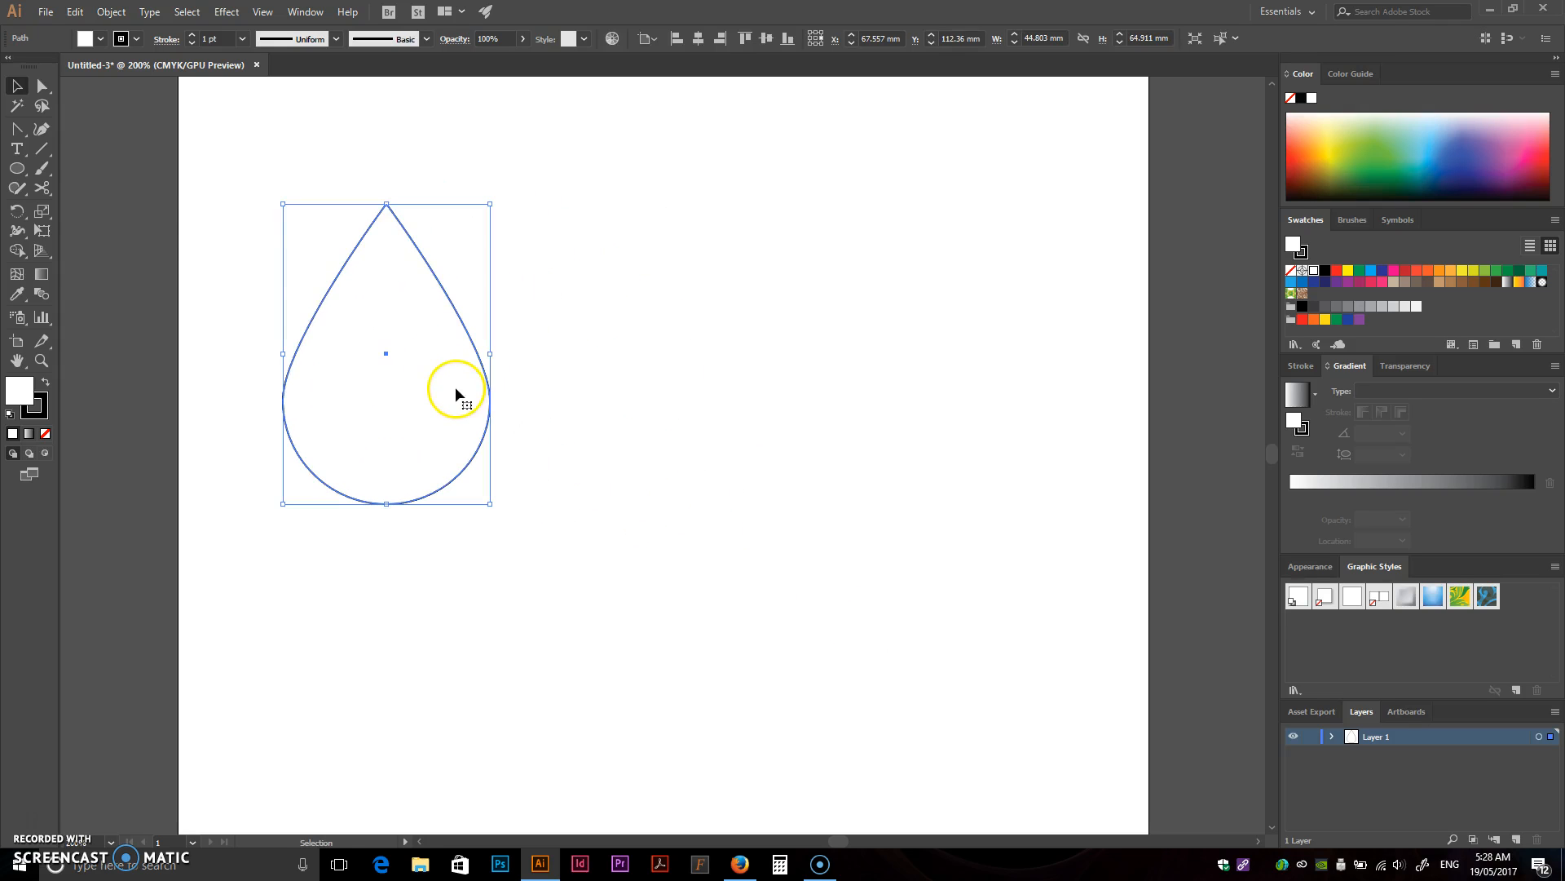
pyautogui.moveTo(346, 380); pyautogui.dragTo(783, 383)
pyautogui.moveTo(806, 390); pyautogui.dragTo(330, 327)
# - Draw a circle about 47 mm wide to the right of the teardrop and a slightly smaller square below, between them
pyautogui.click(18, 167)
pyautogui.moveTo(707, 245); pyautogui.dragTo(924, 451)
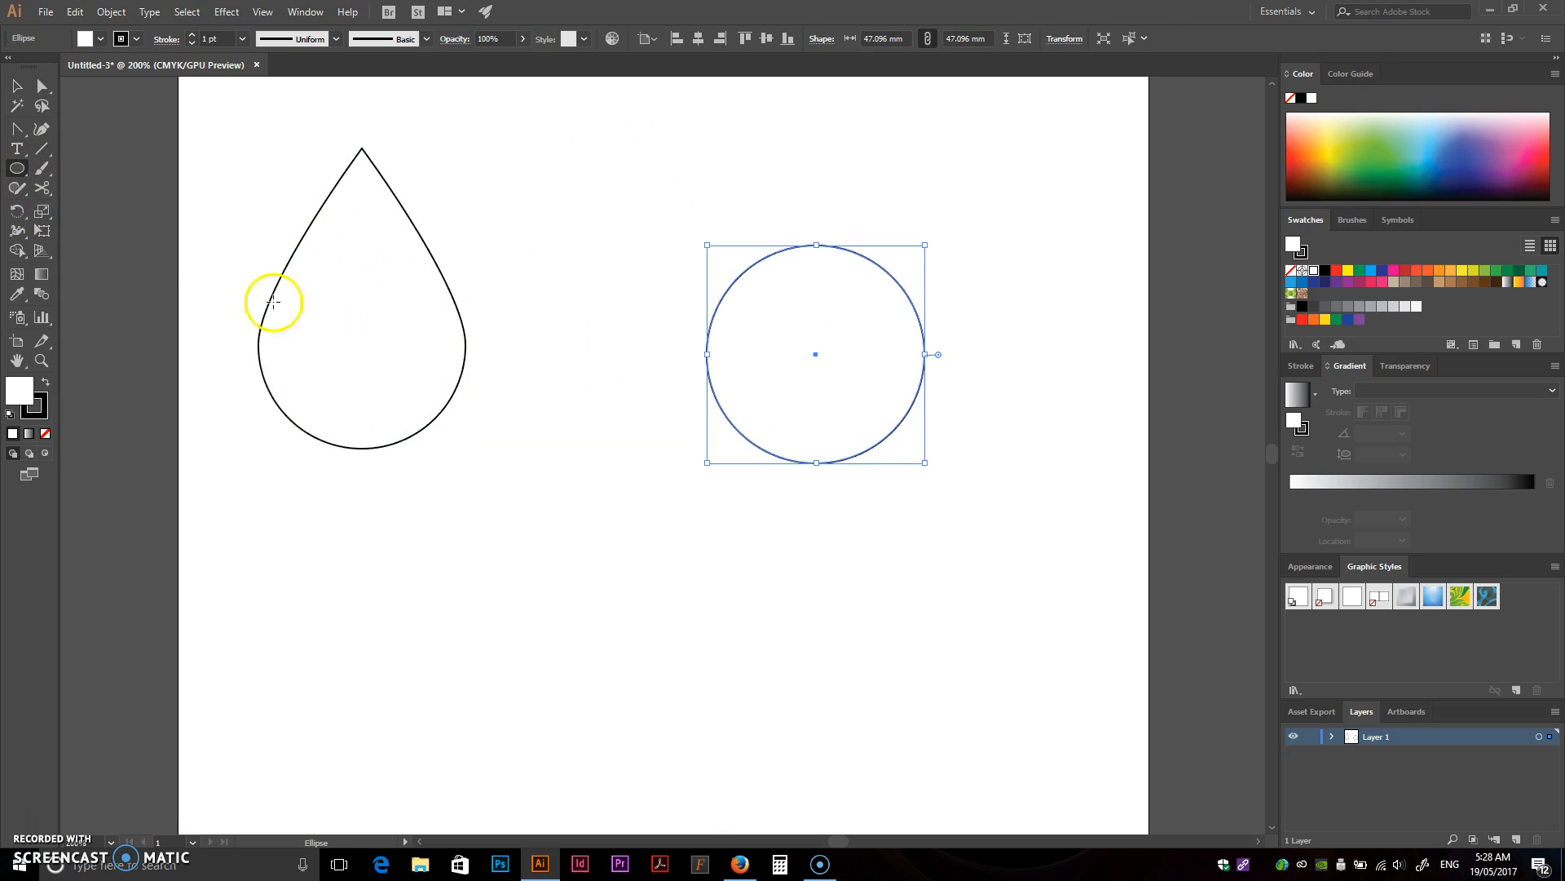
pyautogui.moveTo(17, 169); pyautogui.dragTo(115, 175)
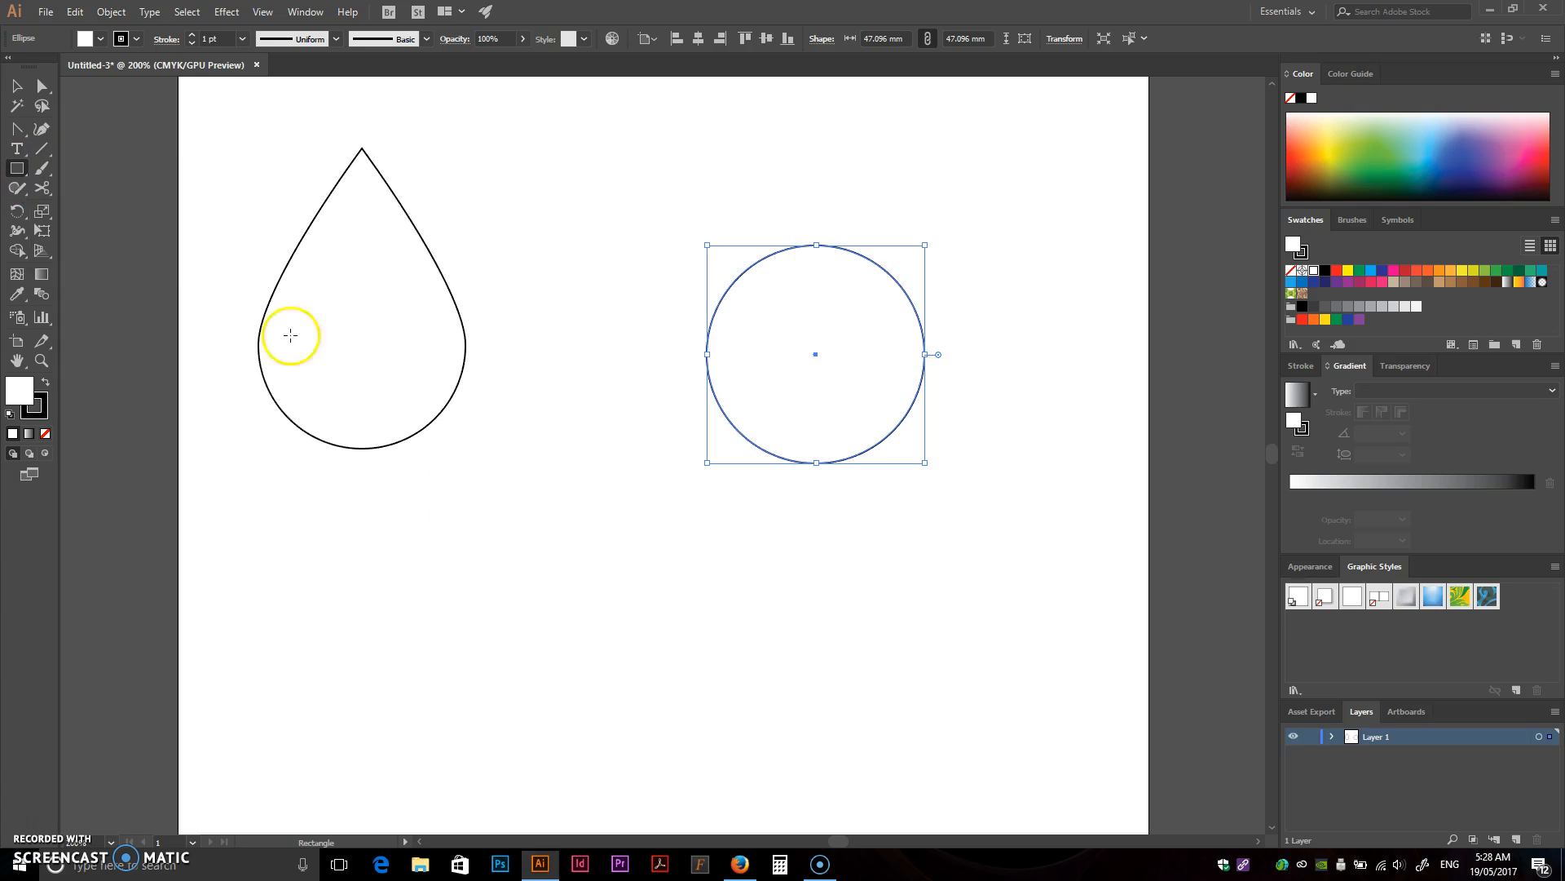
pyautogui.moveTo(447, 471); pyautogui.dragTo(649, 672)
pyautogui.click(14, 84)
pyautogui.click(501, 222)
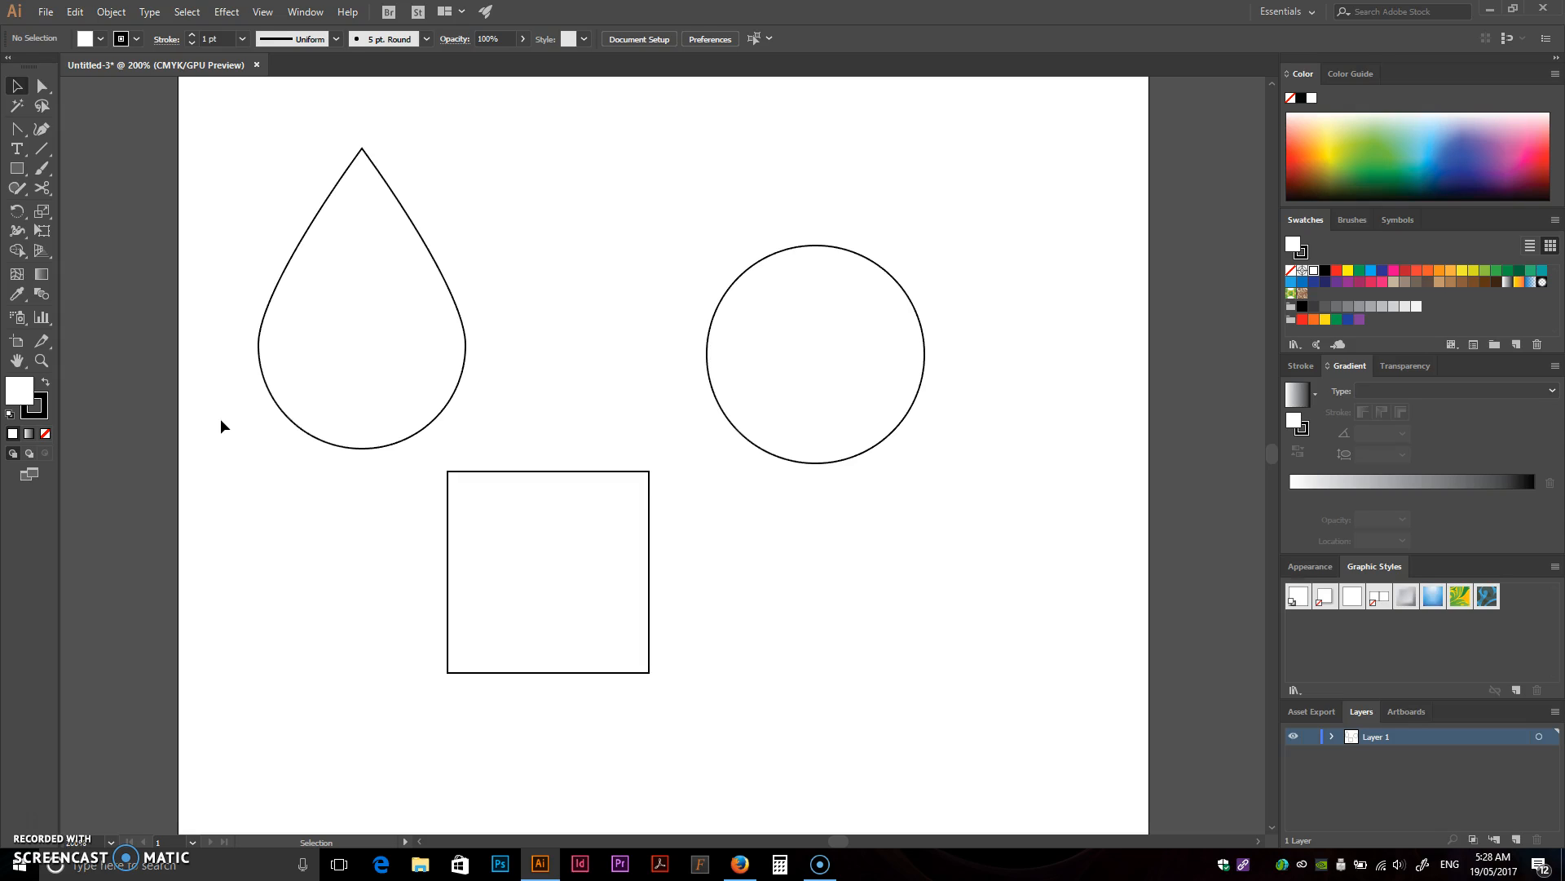
# - Move the square slightly up and to the right, centering it more between the teardrop and the circle
pyautogui.click(333, 321)
pyautogui.moveTo(600, 555); pyautogui.dragTo(634, 546)
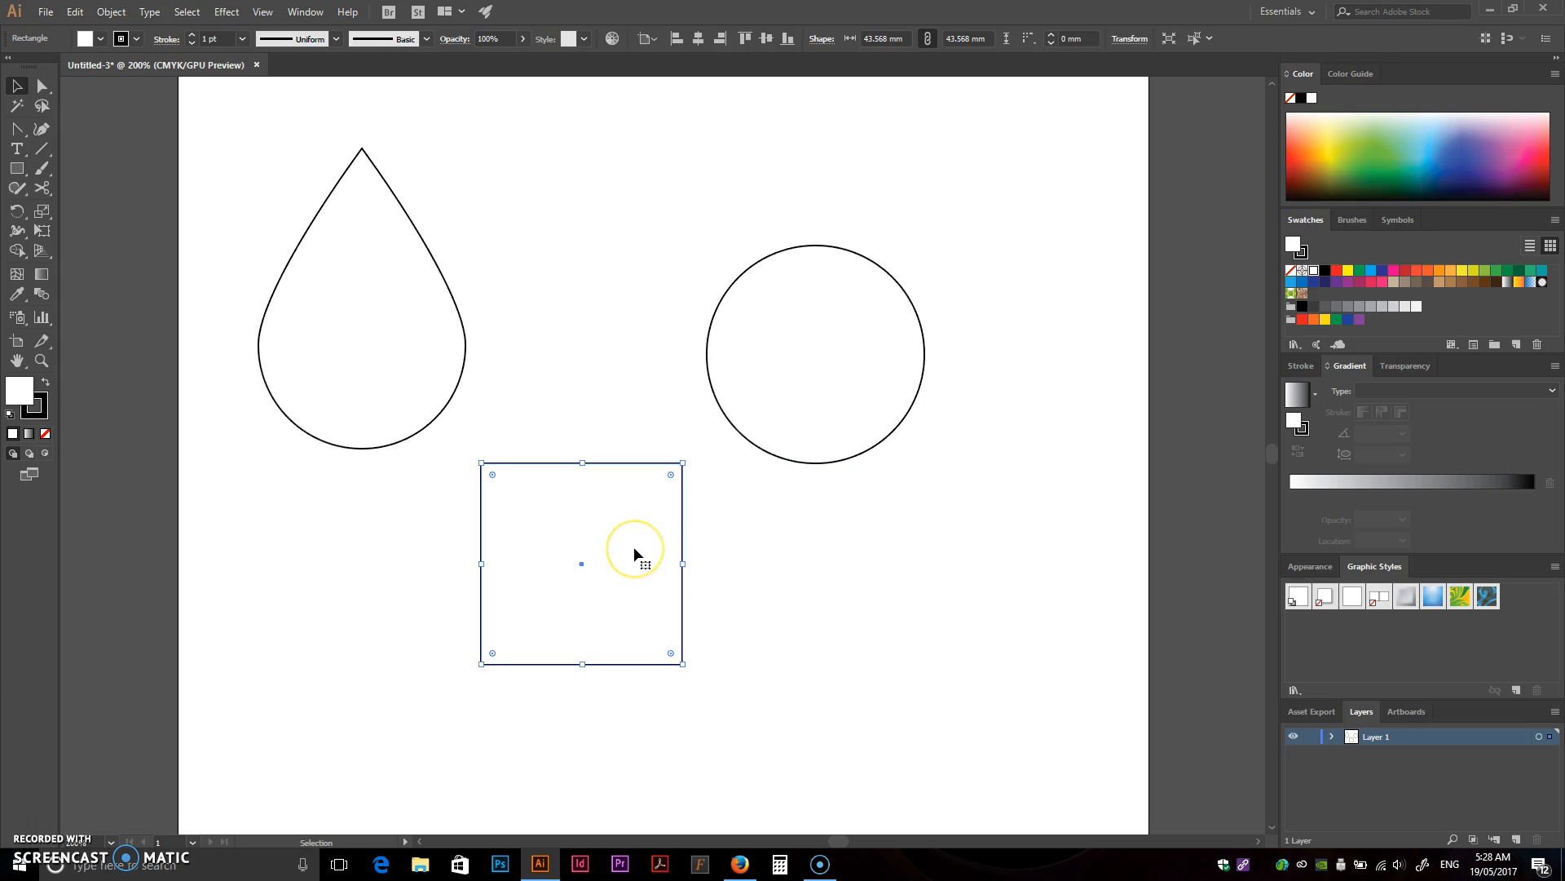
pyautogui.click(745, 603)
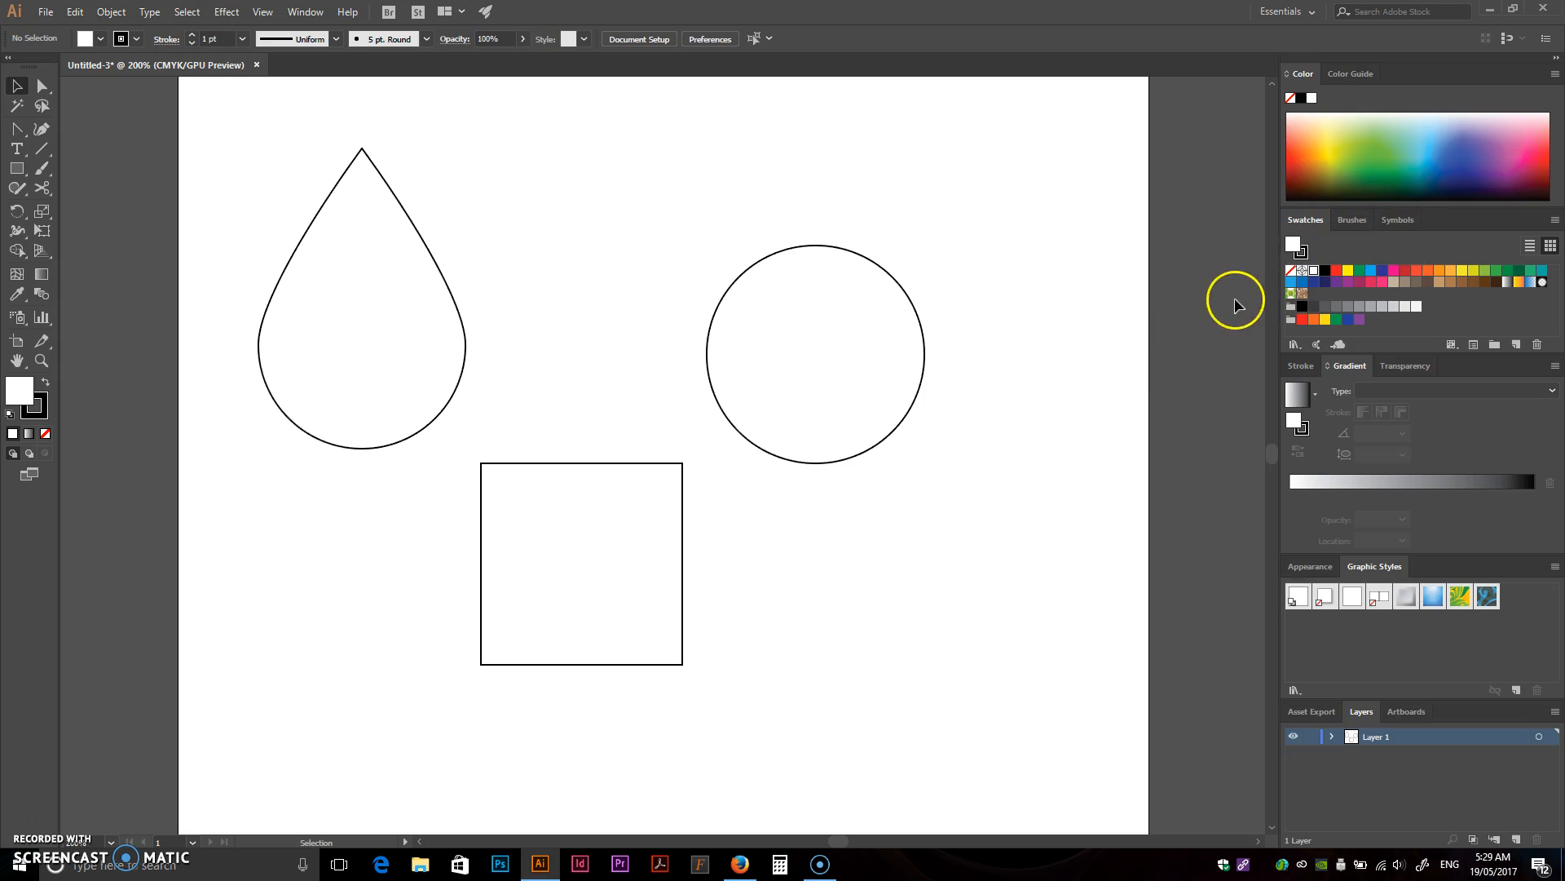
# - Select the circle and make its fill, rather than its stroke, the active attribute for coloring
pyautogui.click(869, 290)
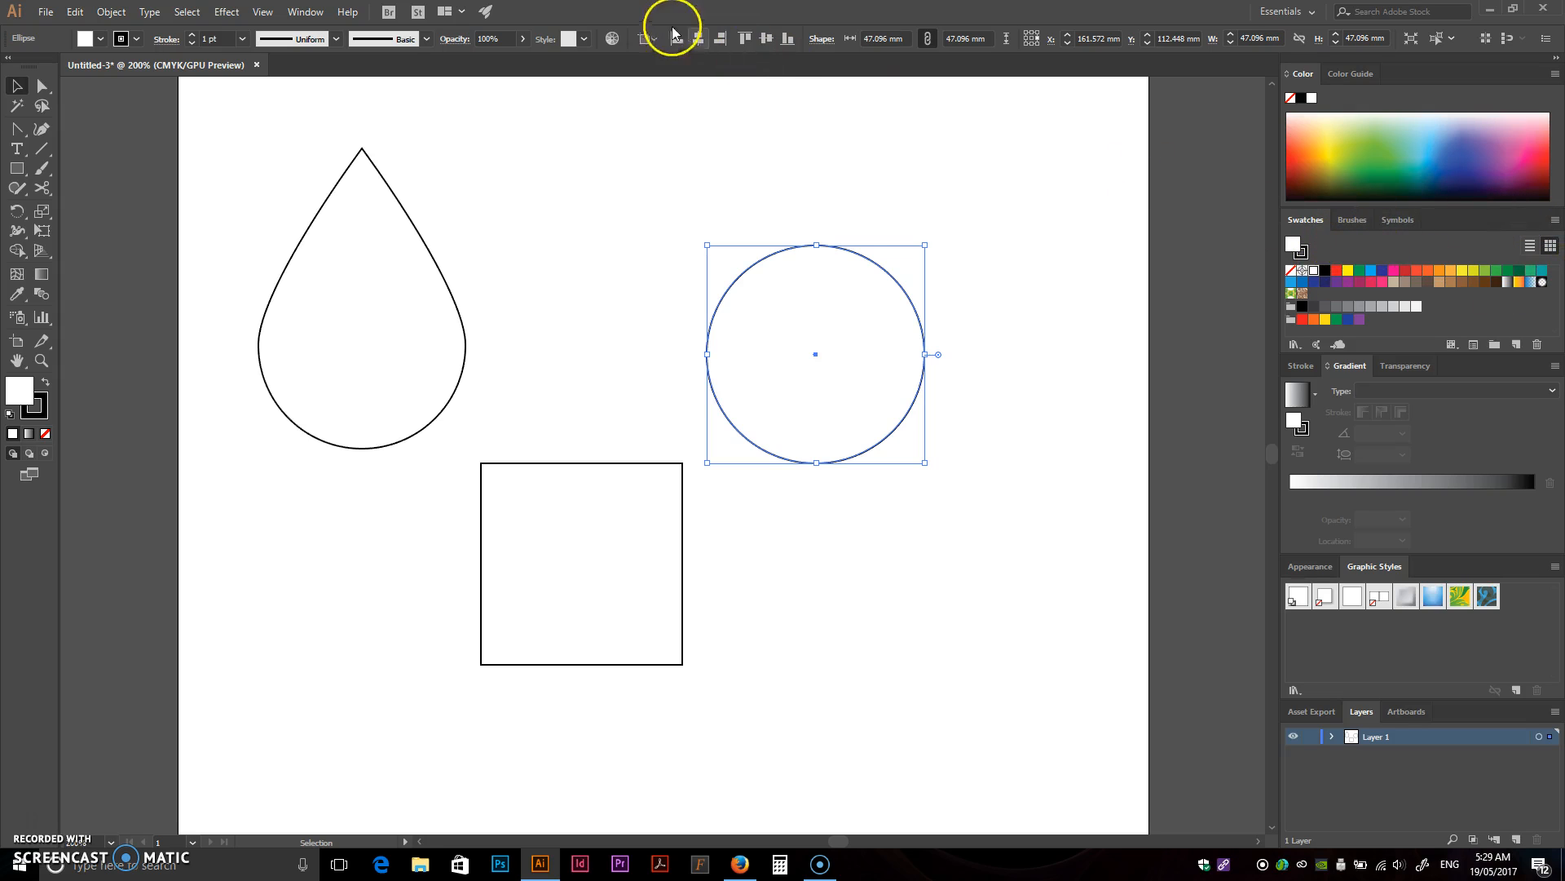
pyautogui.click(306, 11)
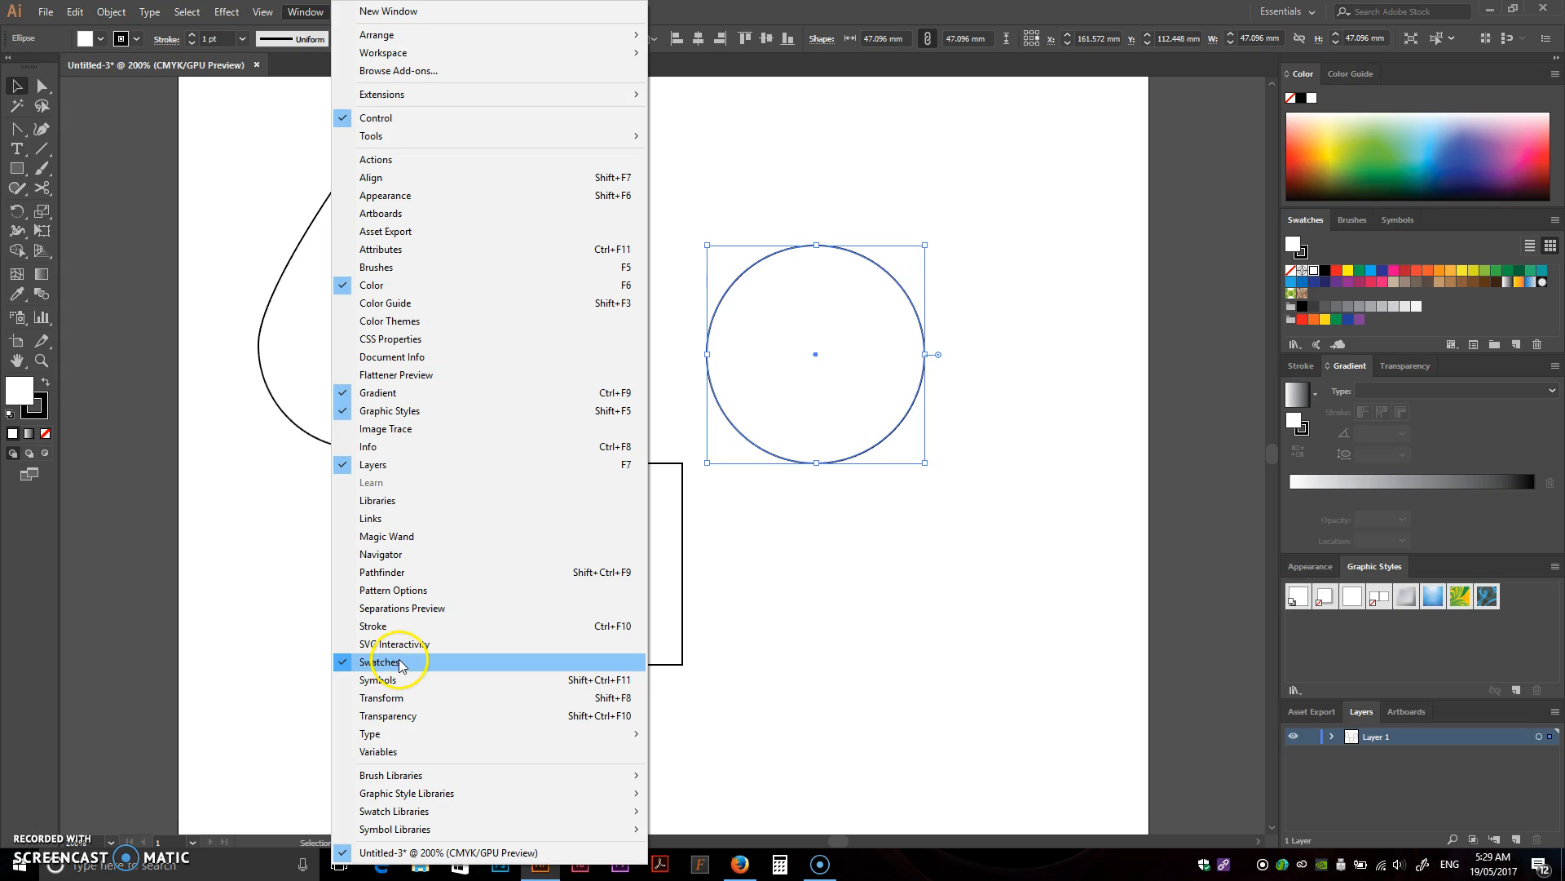
pyautogui.click(843, 50)
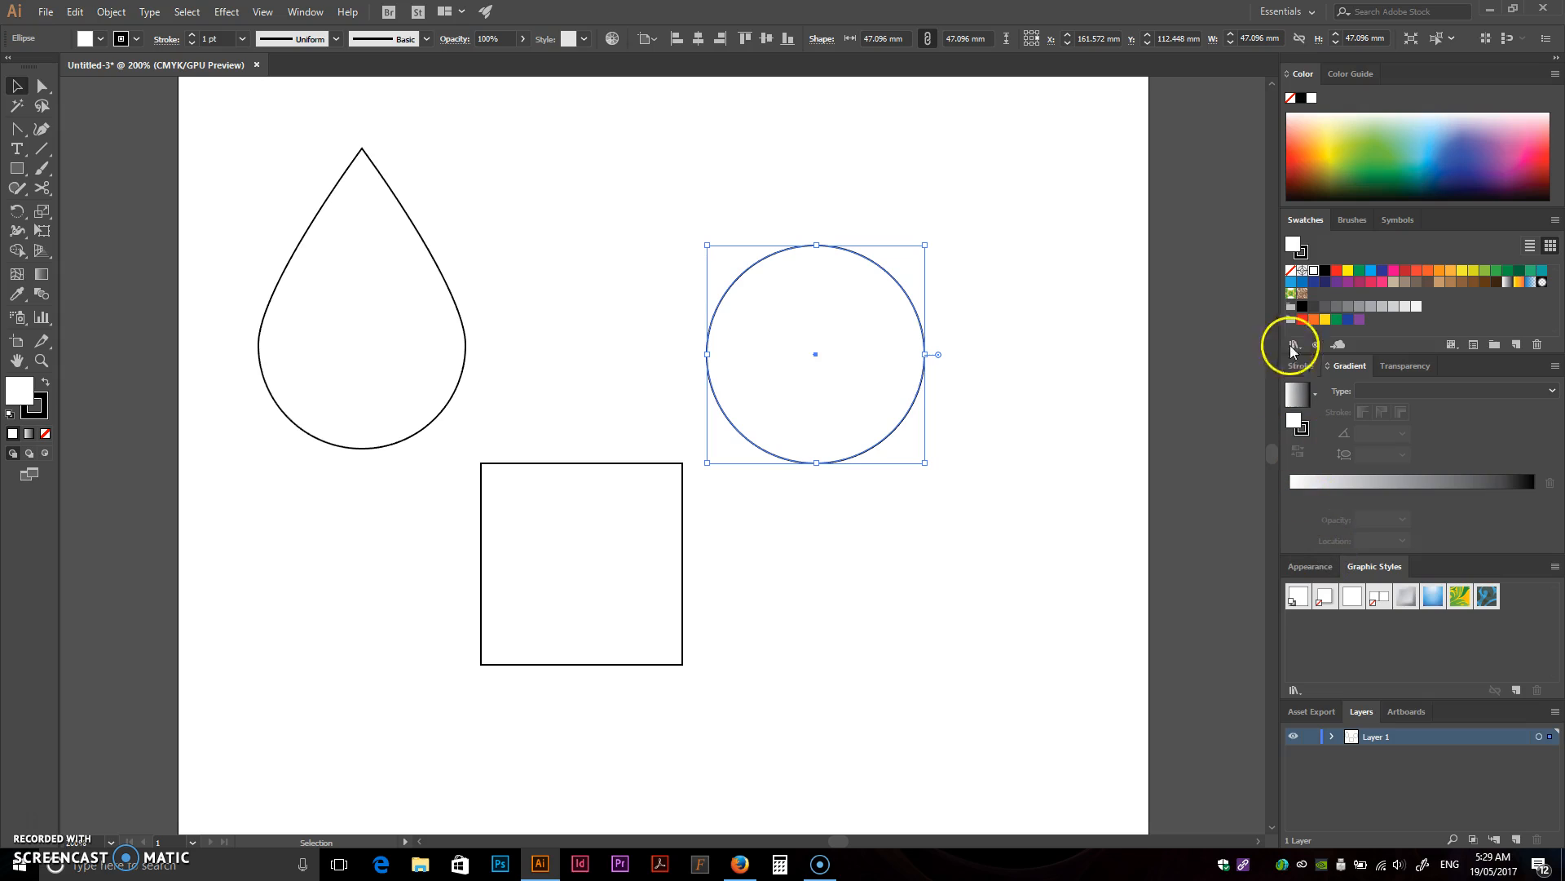
pyautogui.click(1307, 259)
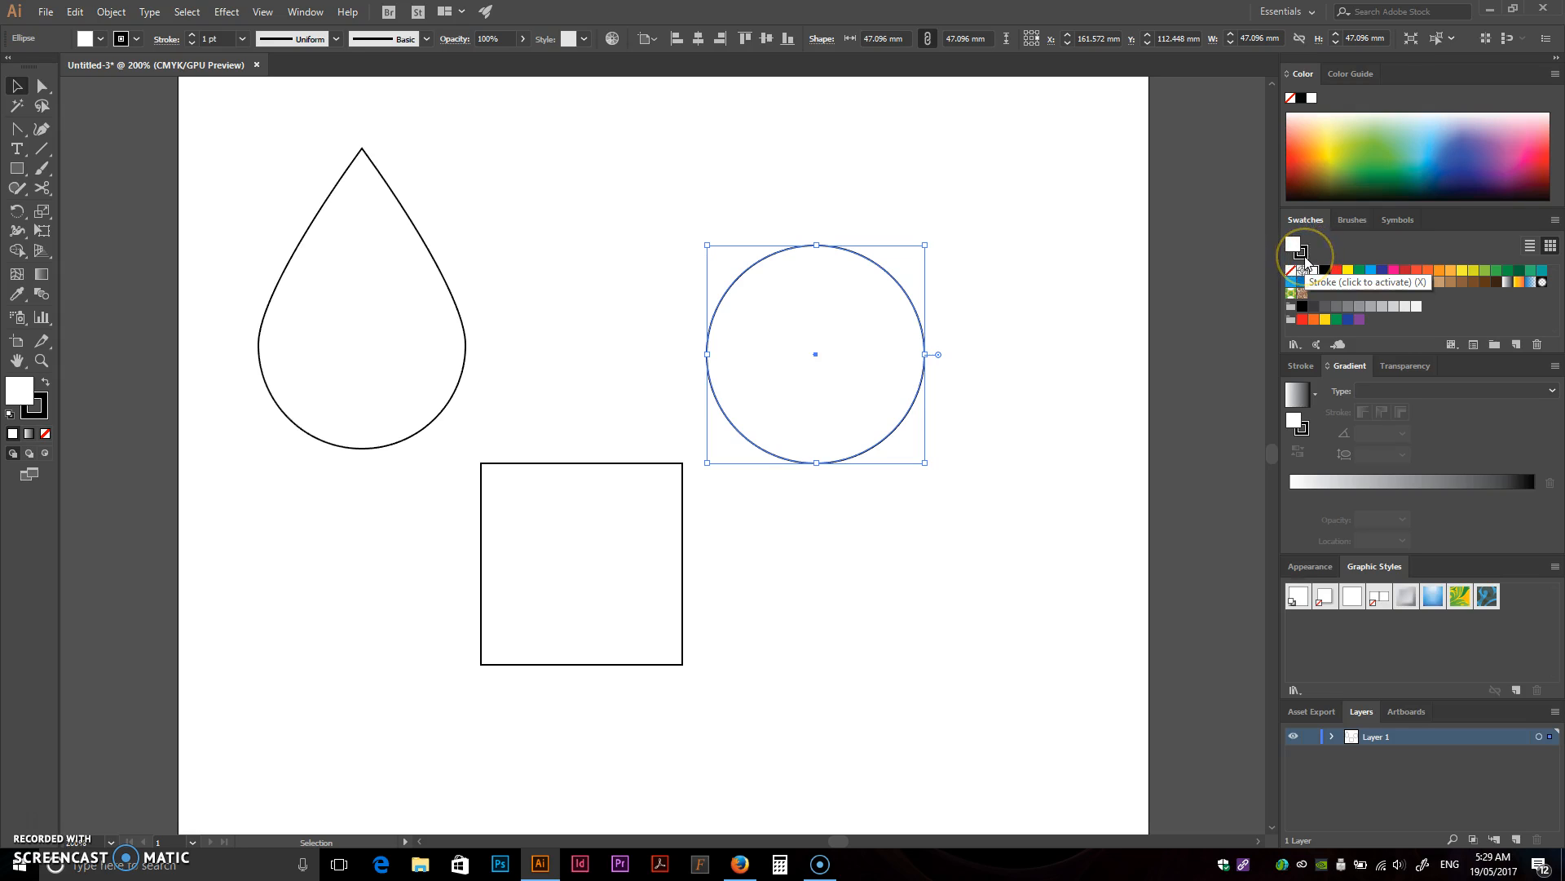
pyautogui.click(1305, 257)
pyautogui.click(1294, 244)
pyautogui.click(1305, 254)
pyautogui.click(1295, 244)
pyautogui.click(1304, 254)
pyautogui.click(1294, 243)
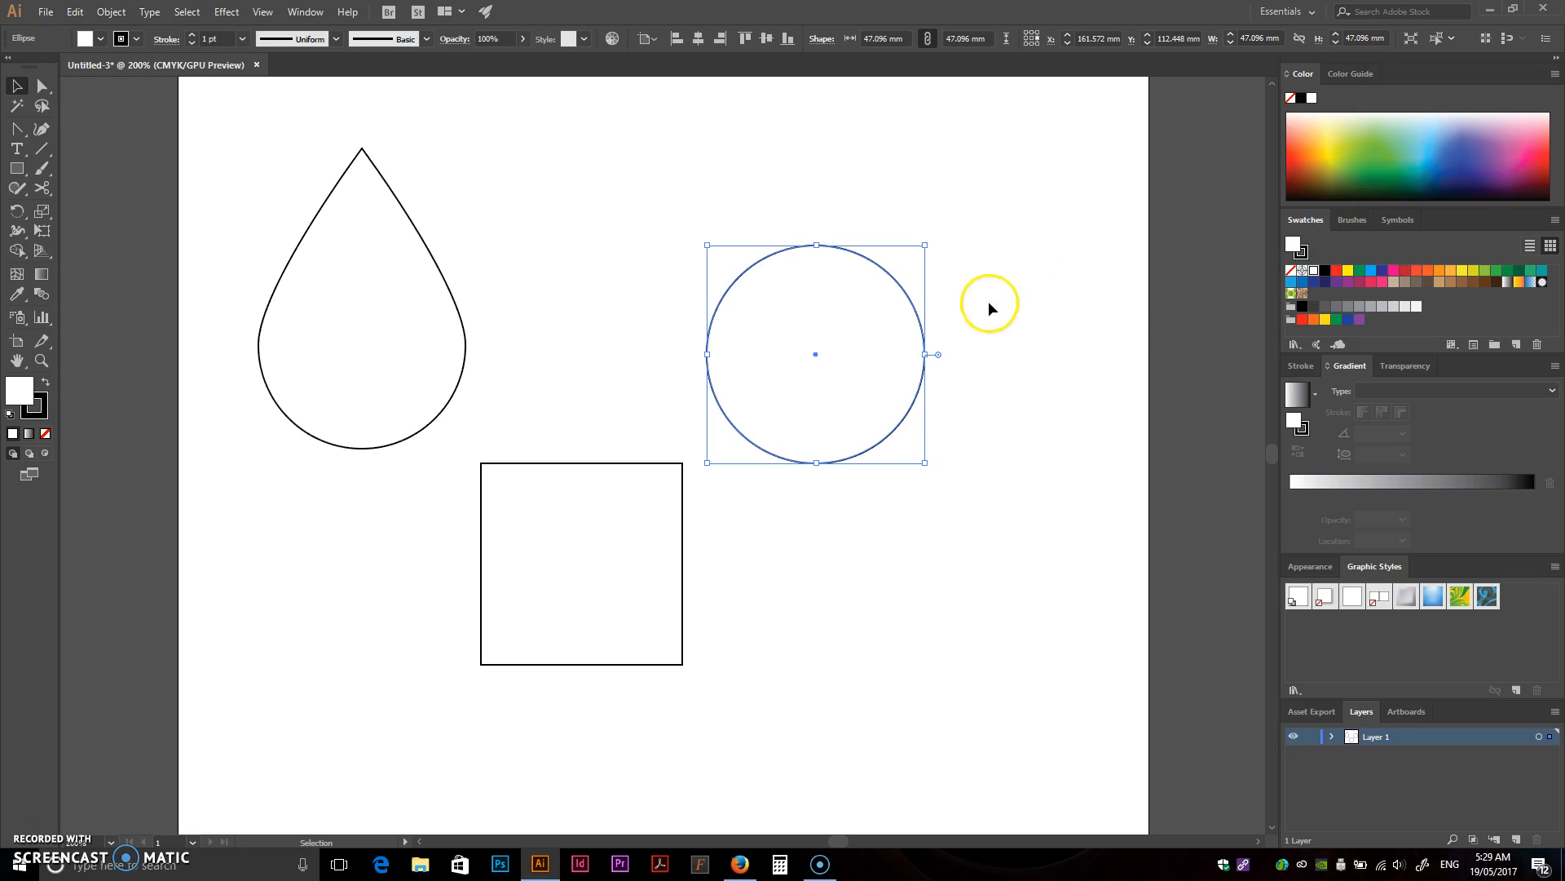
pyautogui.click(943, 304)
pyautogui.click(891, 327)
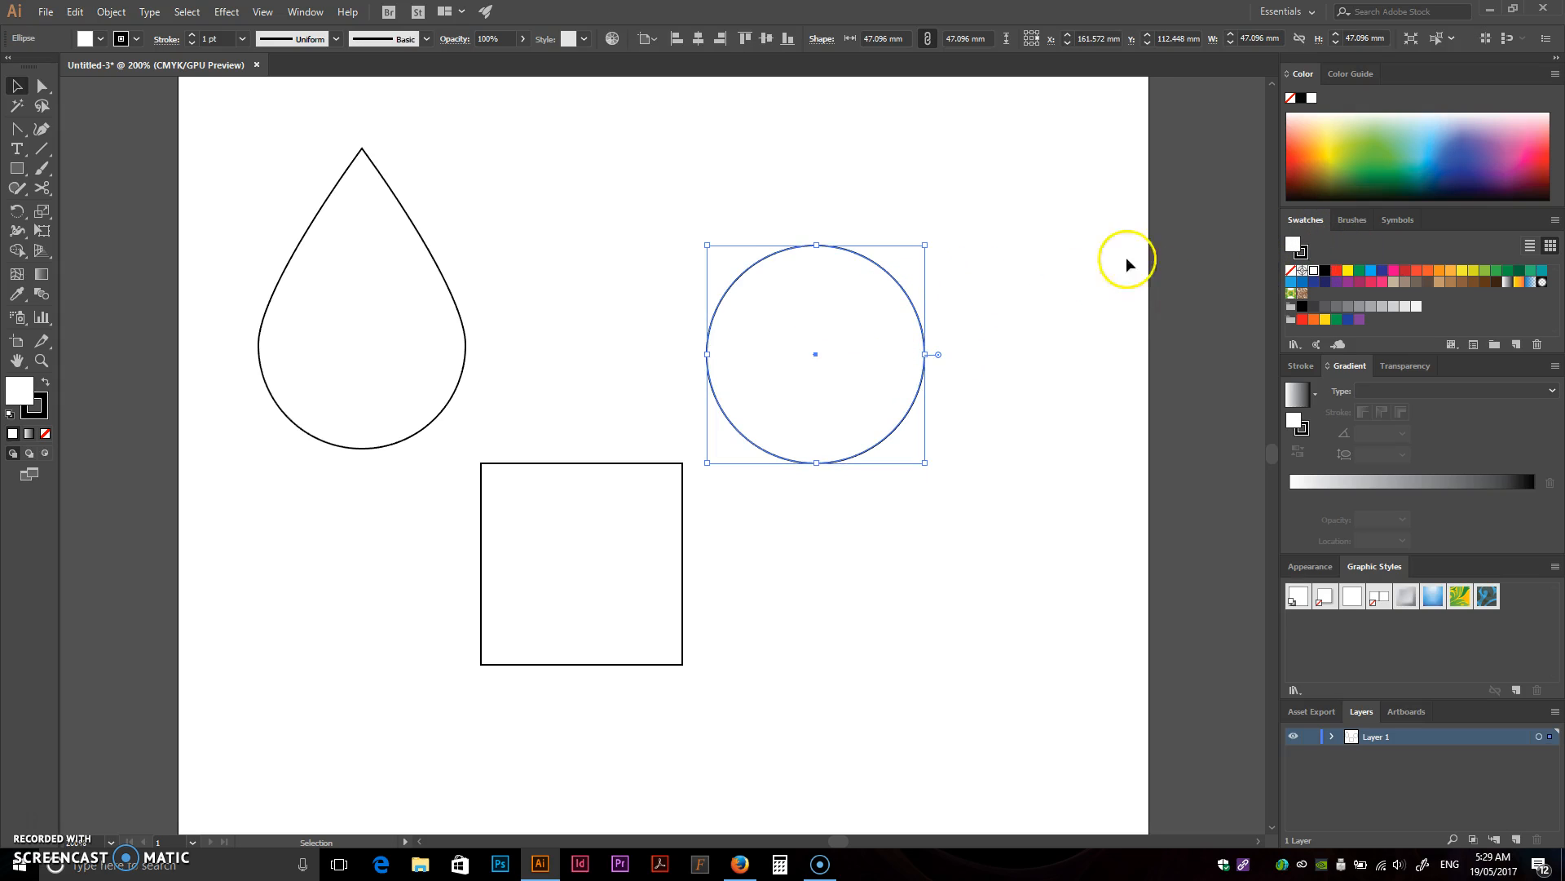
# - Try orange, green, dark blue and pink fills on the circle, plus a white-to-black linear gradient that is undone
pyautogui.click(1371, 270)
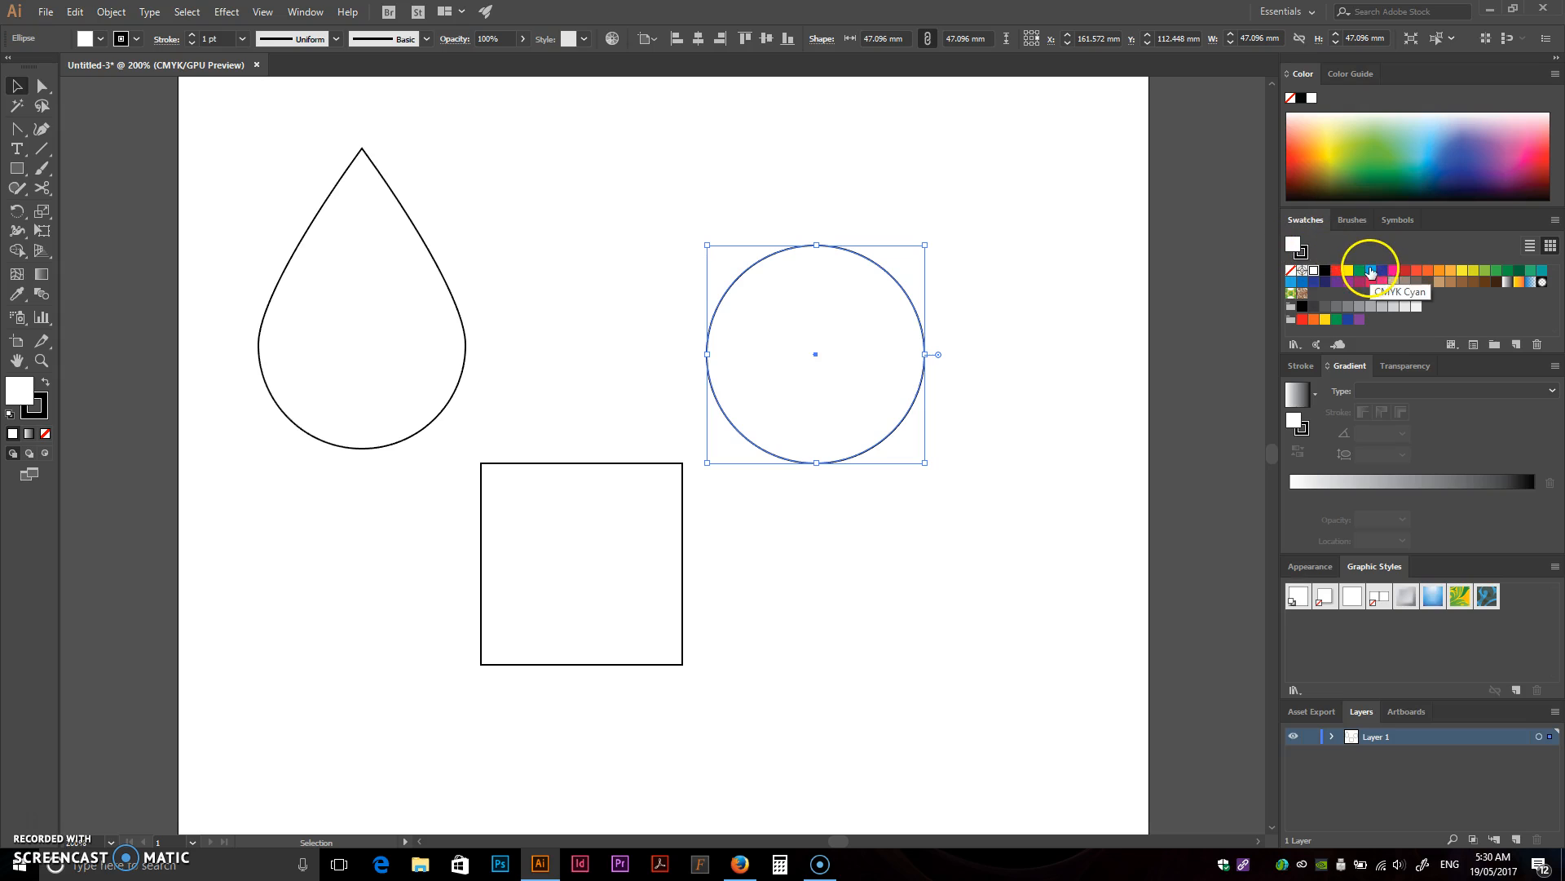
pyautogui.click(1450, 270)
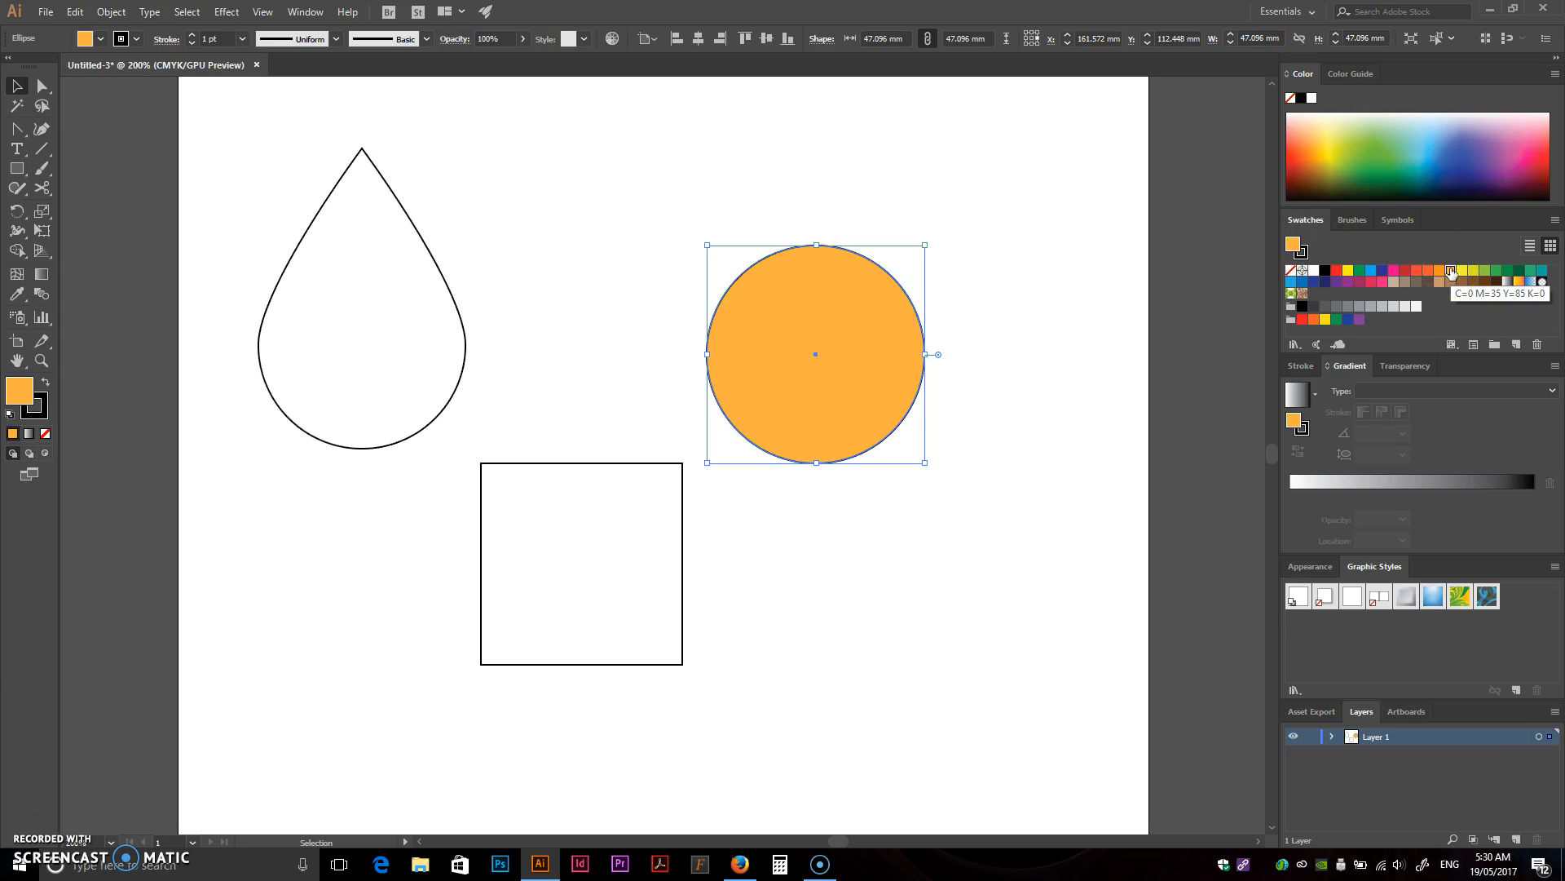
pyautogui.moveTo(1433, 119); pyautogui.dragTo(1408, 161)
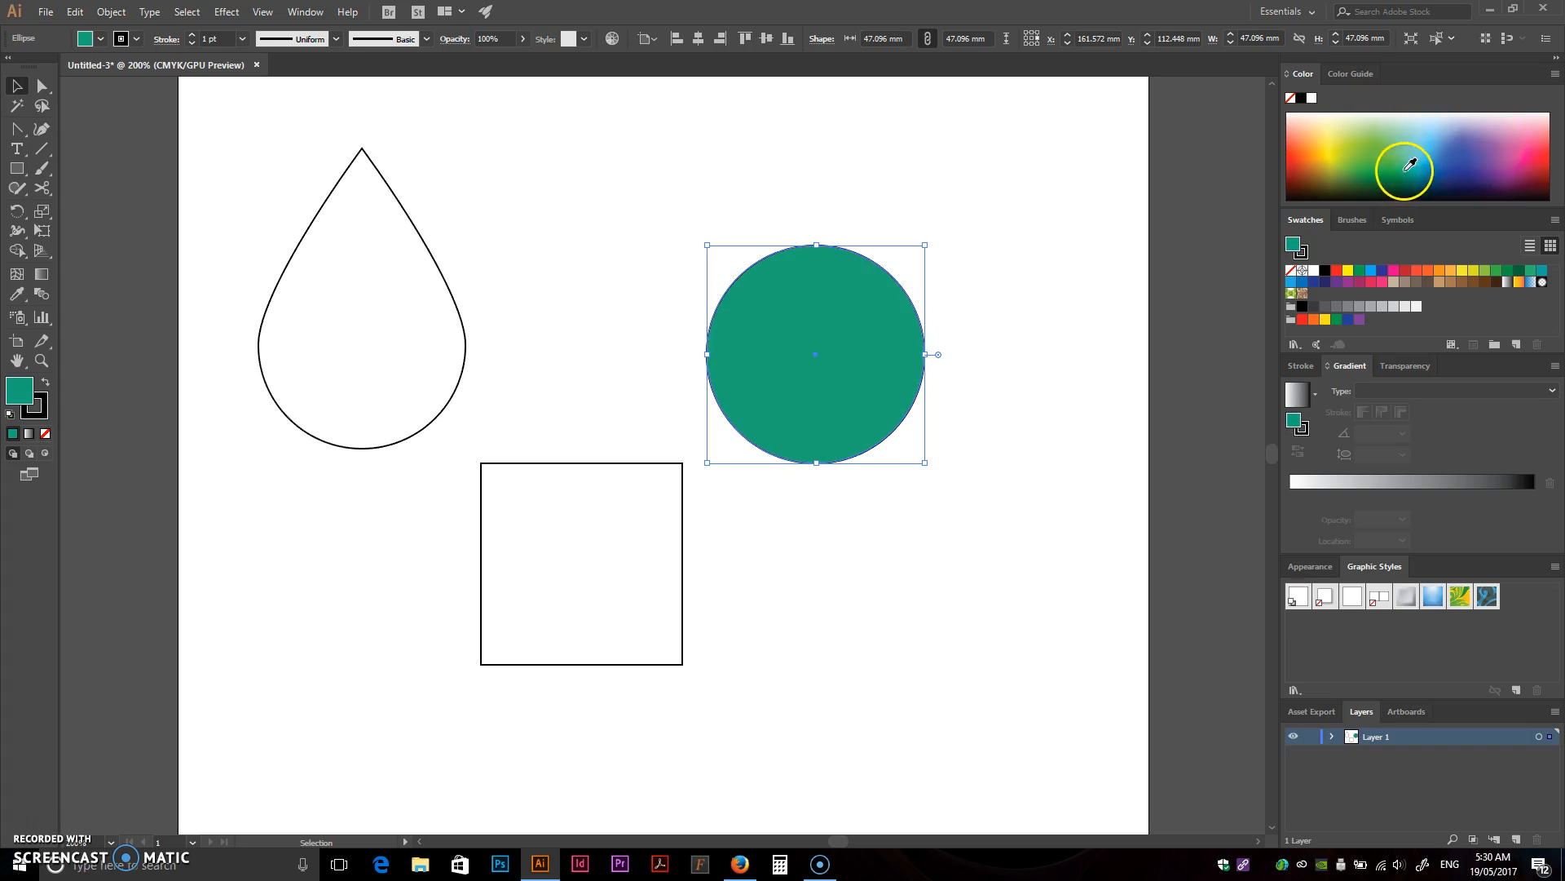
pyautogui.click(1484, 273)
pyautogui.click(1448, 280)
pyautogui.click(1383, 272)
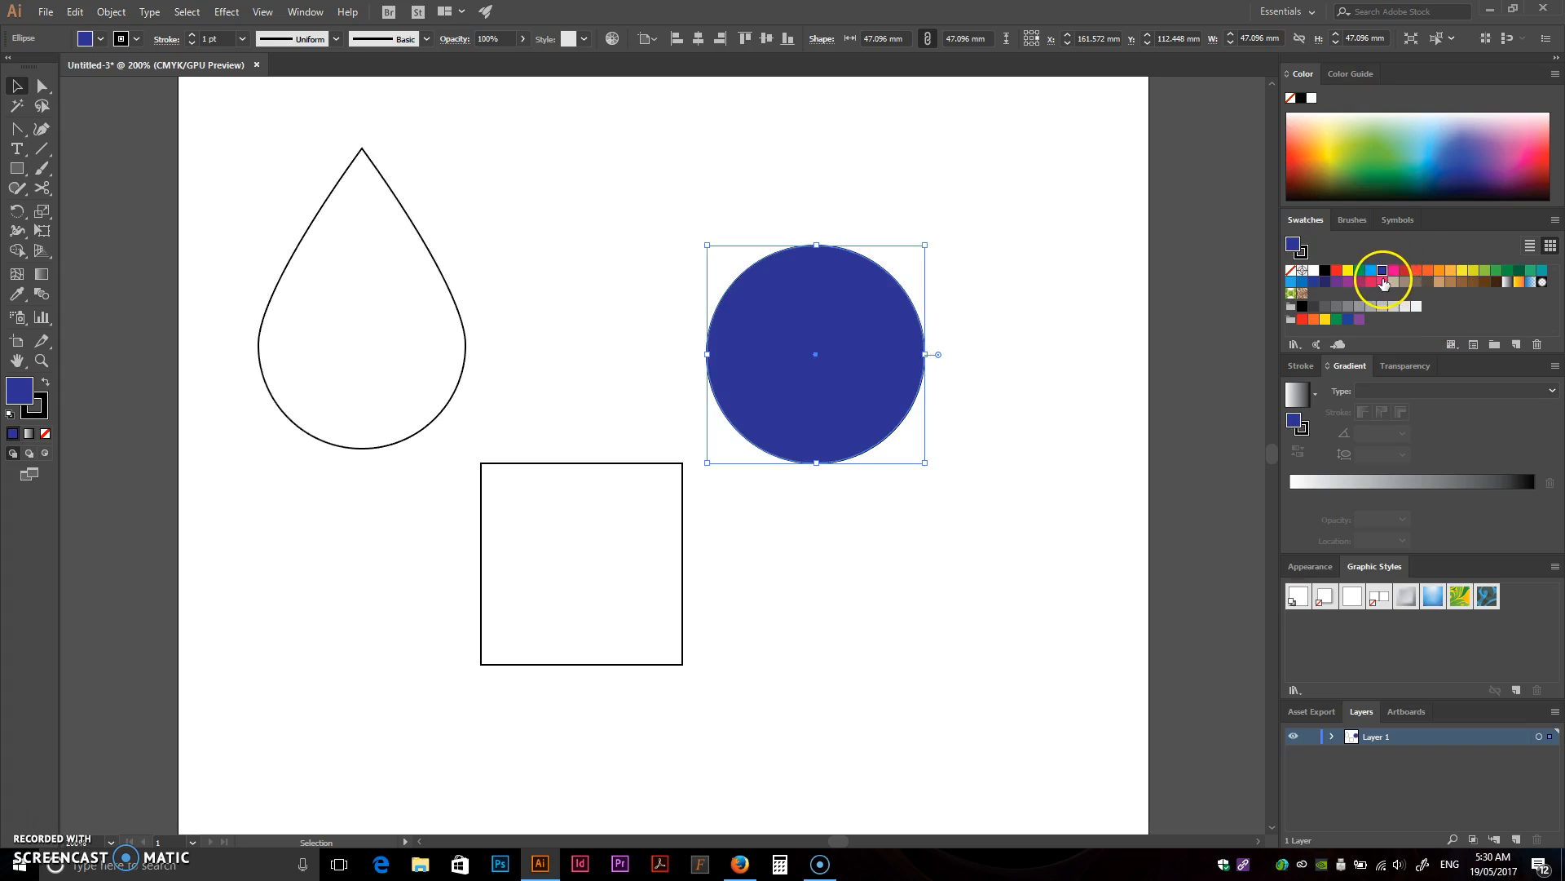
pyautogui.click(1383, 282)
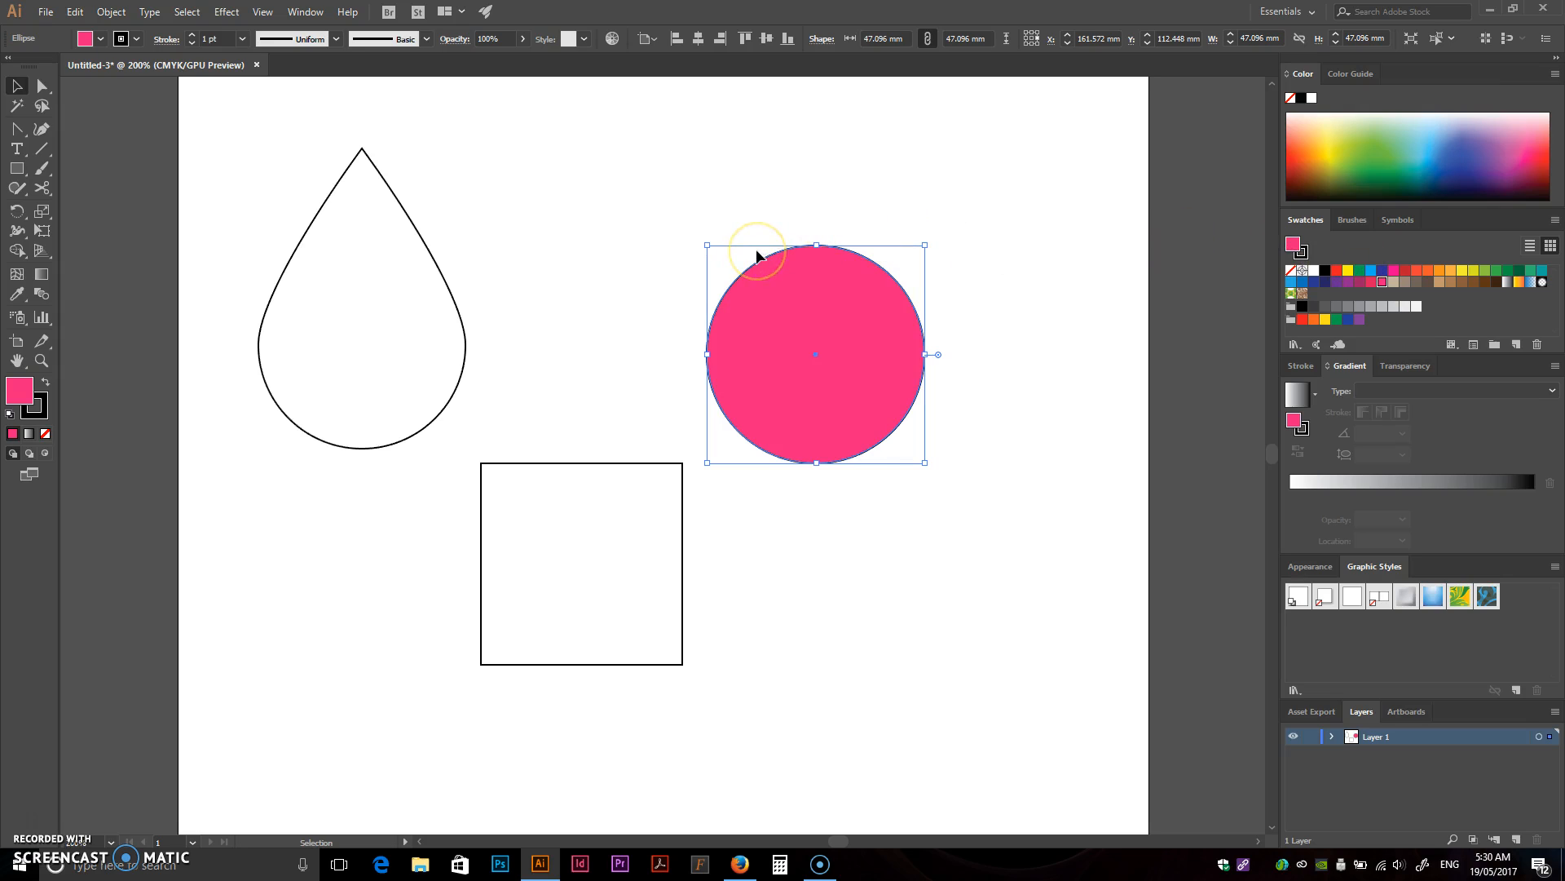
pyautogui.click(1308, 401)
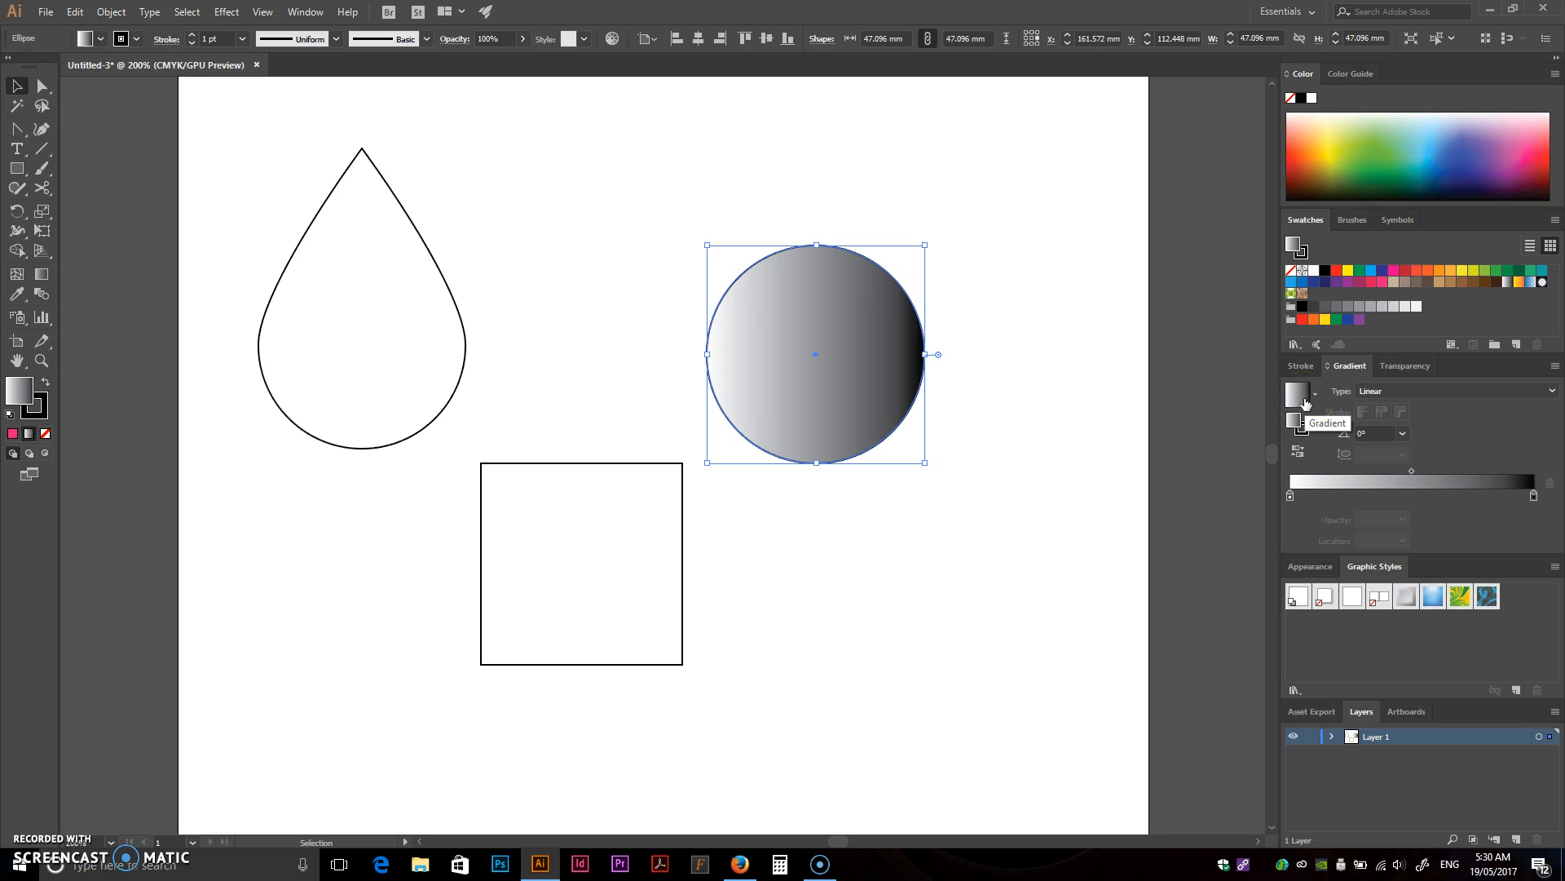
pyautogui.hotkey('ctrl', 'z')
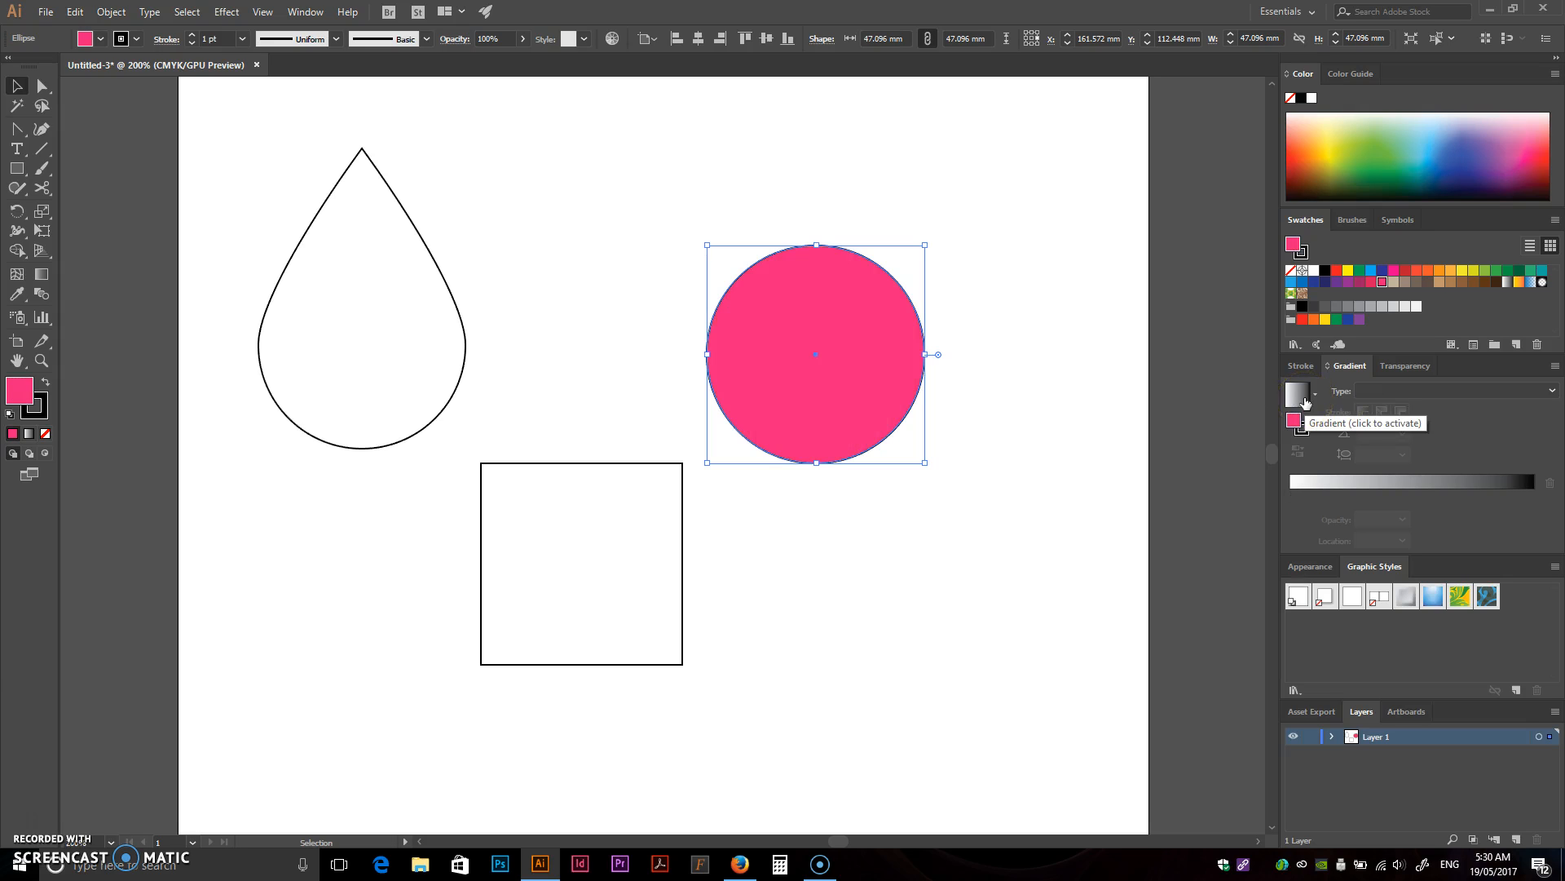
# - Try other swatches on the circle, including purple, and finish with a CMYK Cyan fill
pyautogui.click(1348, 270)
pyautogui.click(1337, 282)
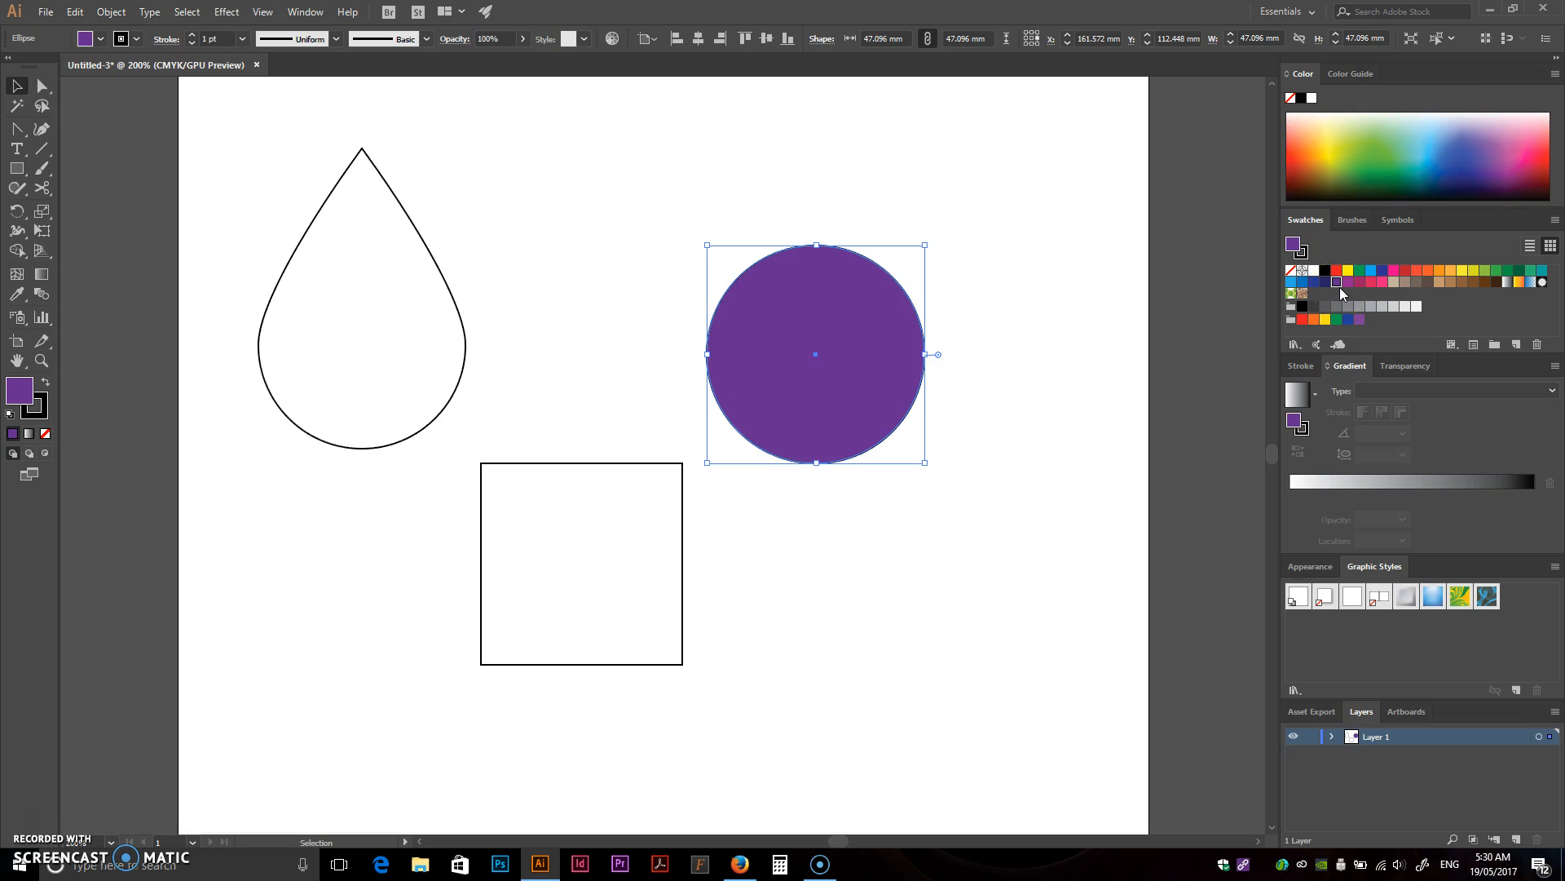
pyautogui.click(1346, 285)
pyautogui.click(1369, 271)
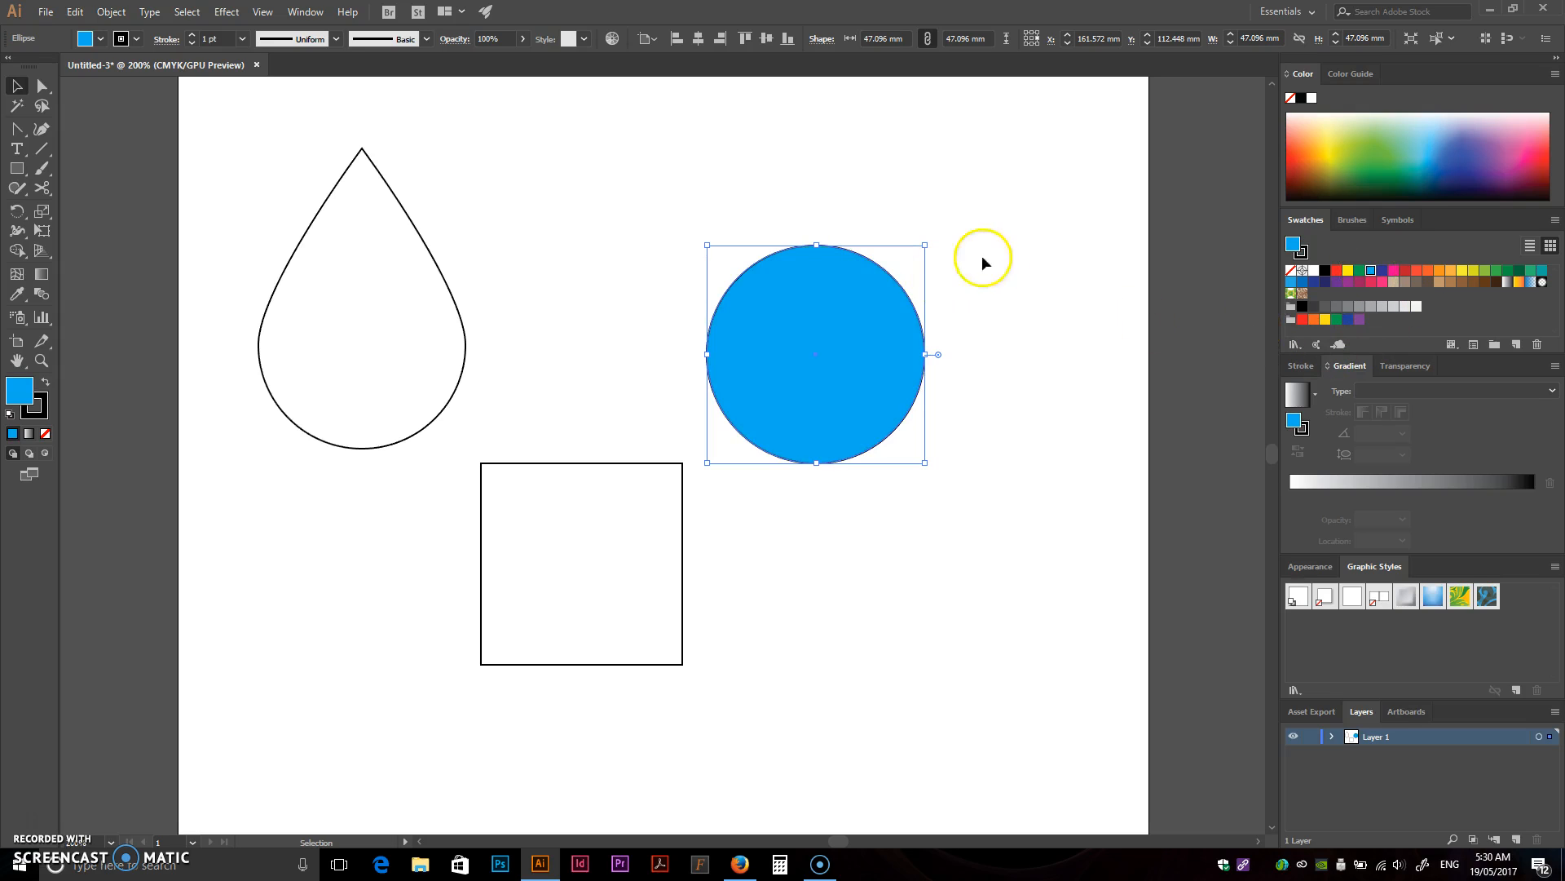
# - Activate the circle's stroke and try red-orange and pink swatches on it, ending with green
pyautogui.click(1302, 254)
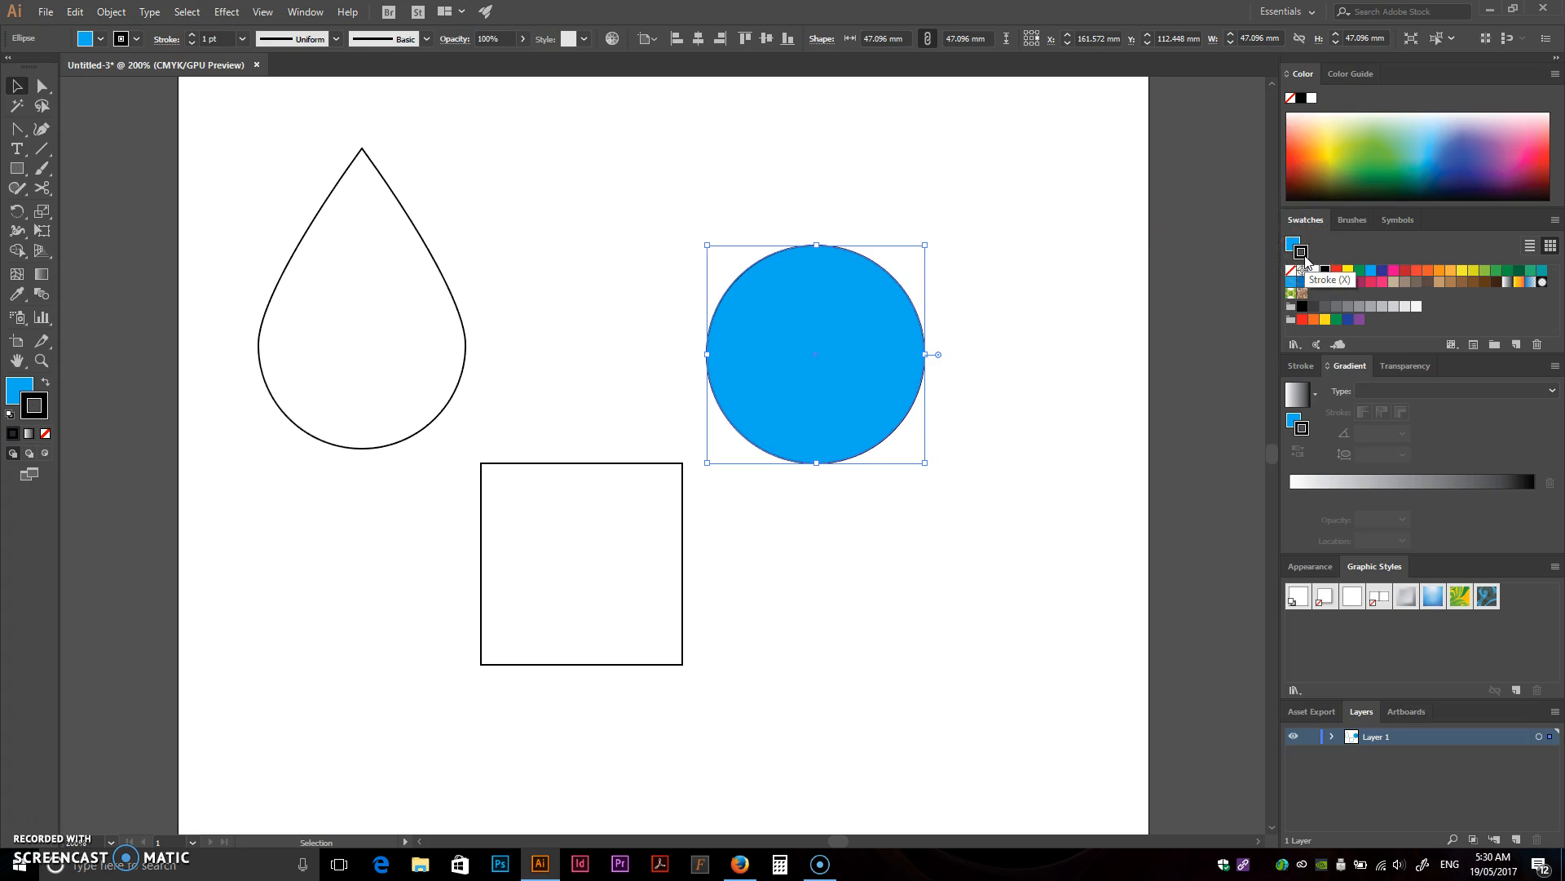
pyautogui.click(1416, 270)
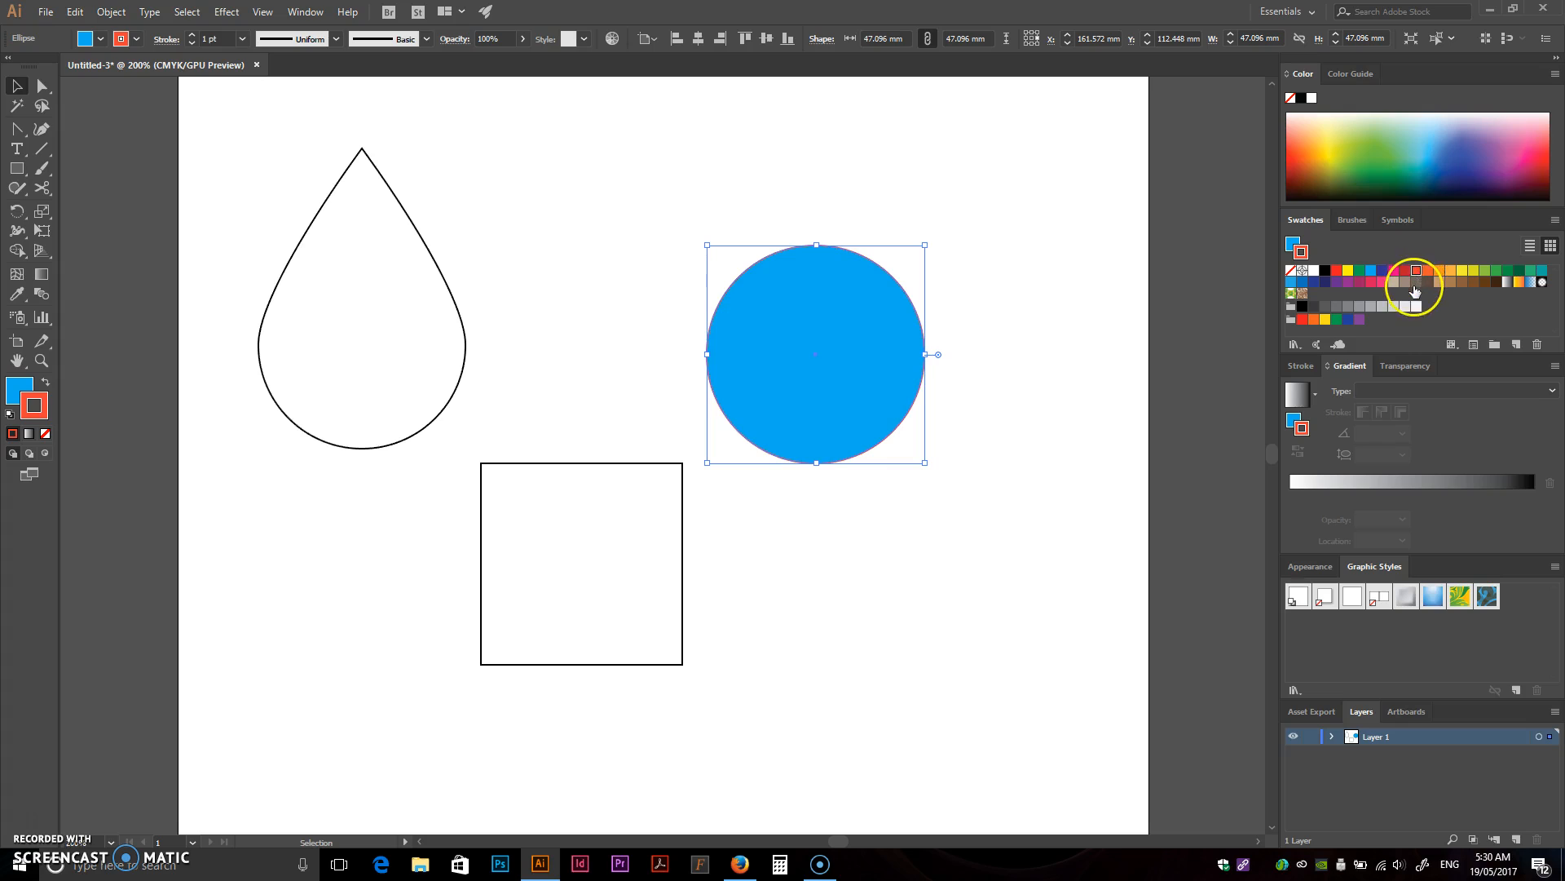
pyautogui.click(1383, 282)
pyautogui.click(1371, 282)
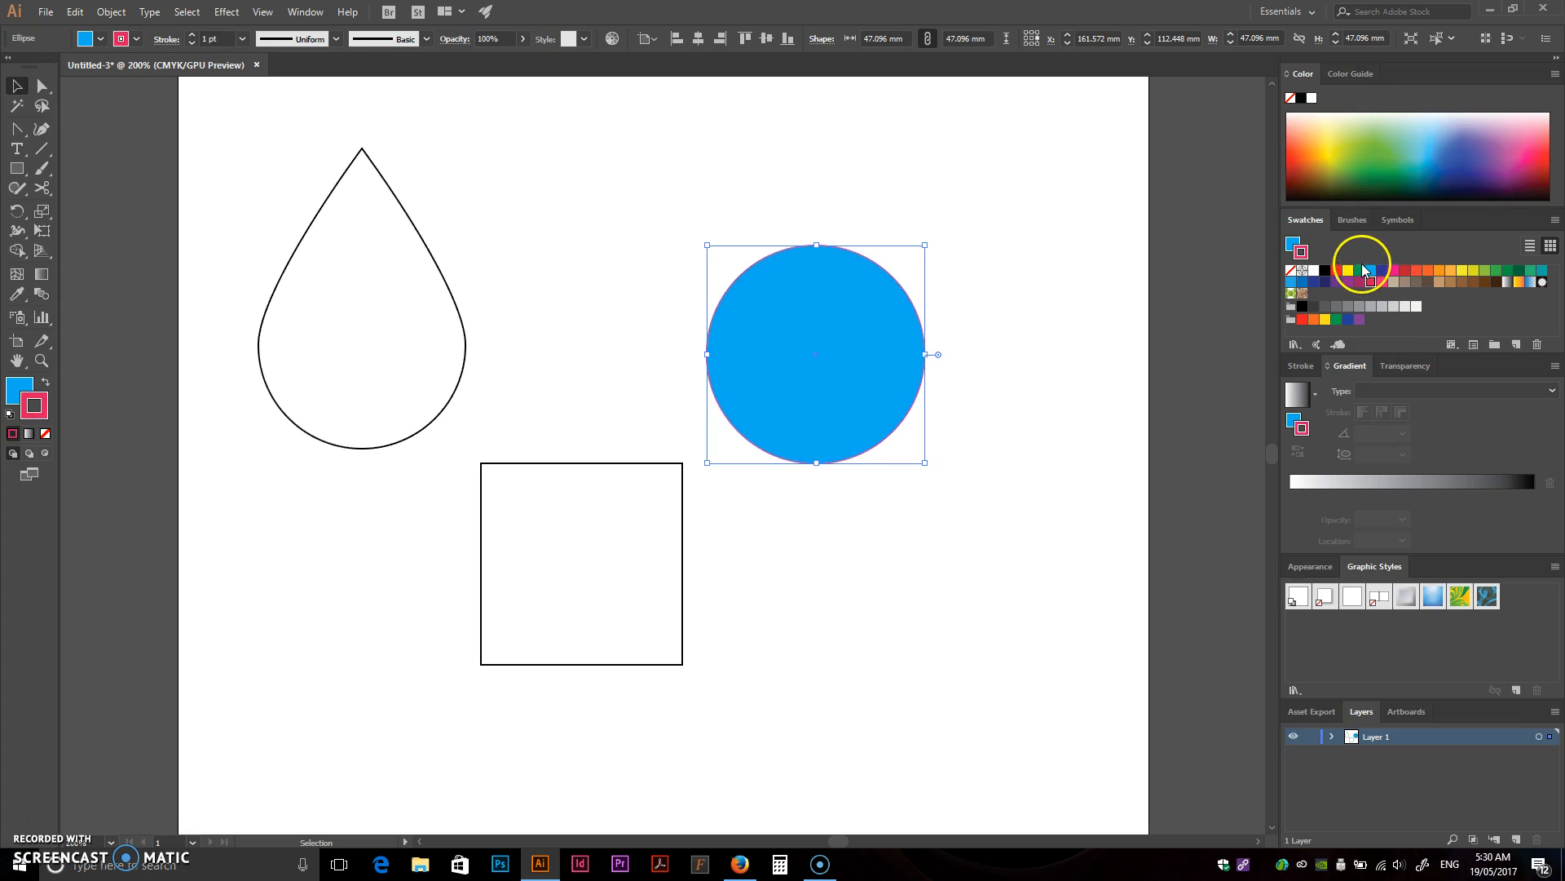
pyautogui.click(1359, 270)
pyautogui.click(1496, 272)
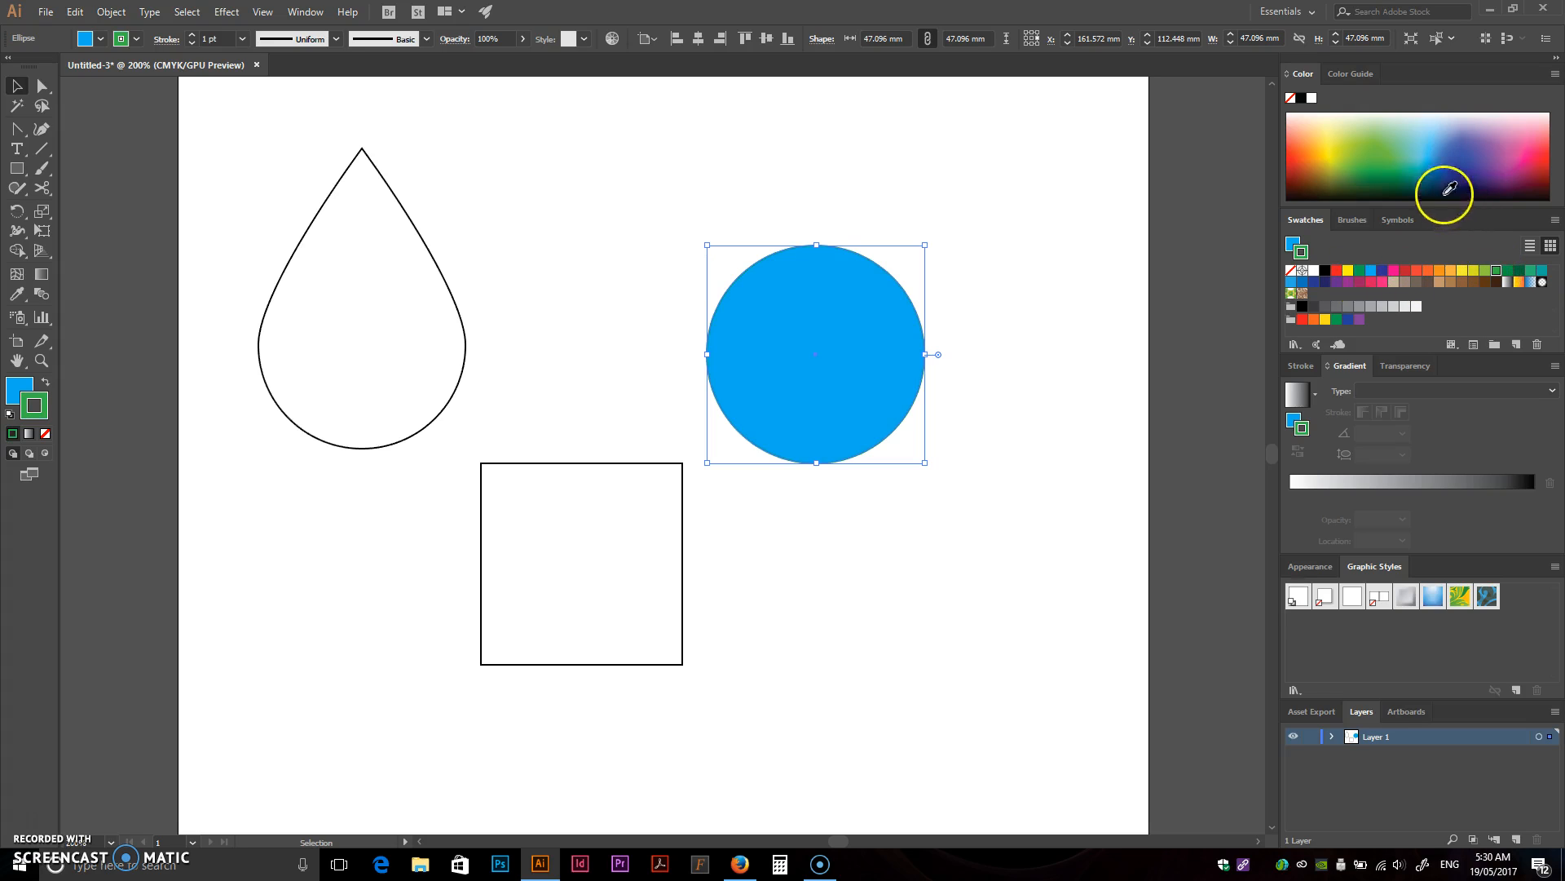
# - Set the circle's stroke weight to 11 pt and recolor the stroke with the navy swatch C=100 M=100 Y=25 K=25
pyautogui.click(1305, 367)
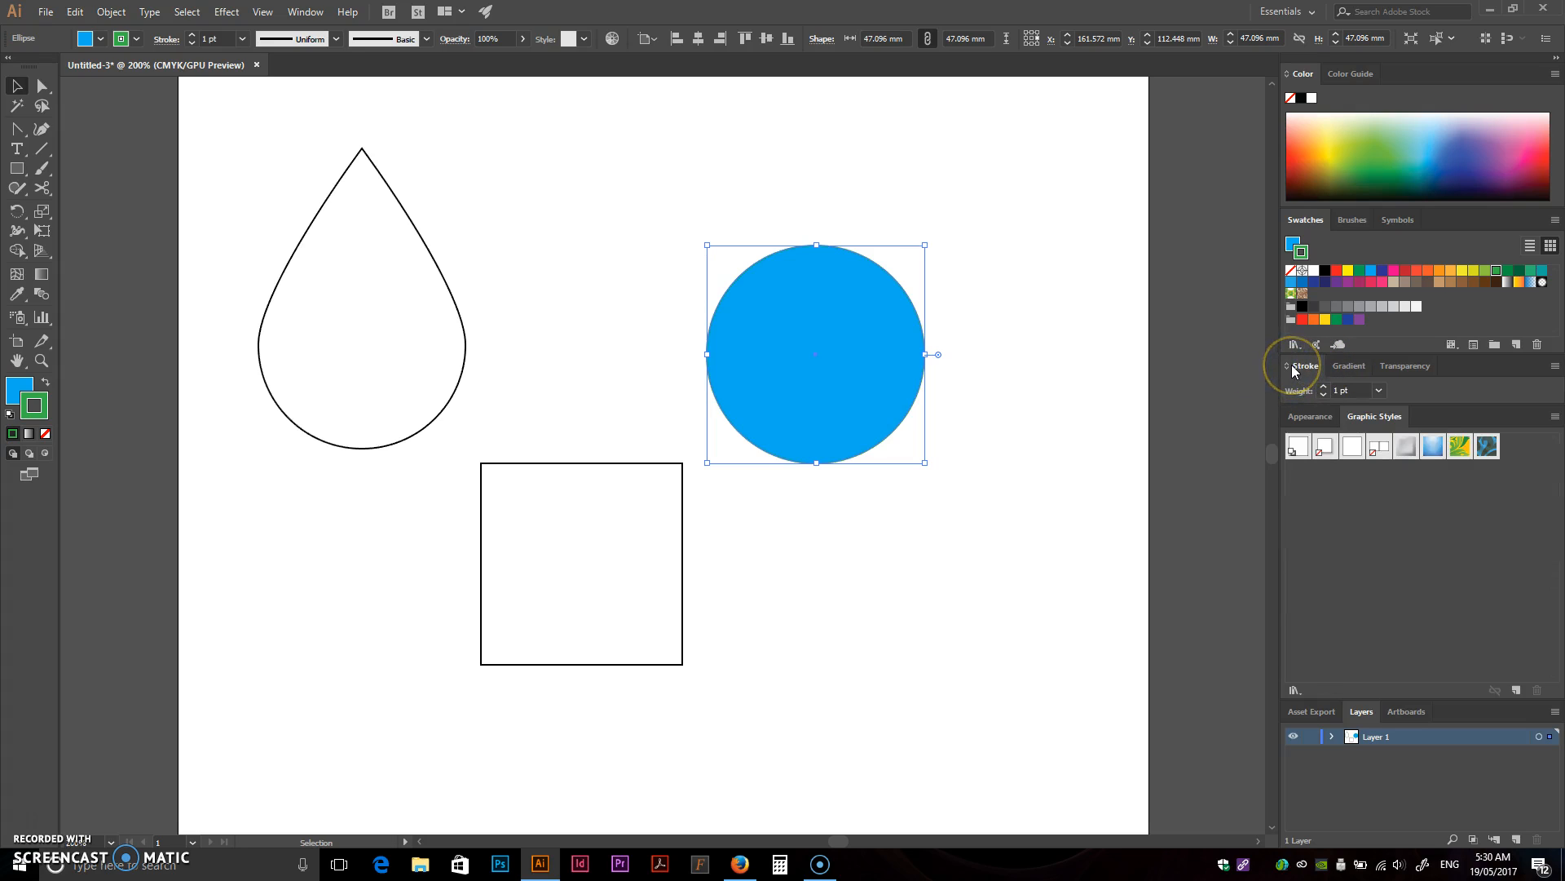
pyautogui.click(1322, 386)
pyautogui.click(1321, 387)
pyautogui.click(1322, 386)
pyautogui.click(1323, 387)
pyautogui.click(1322, 388)
pyautogui.click(1322, 387)
pyautogui.click(1322, 387)
pyautogui.click(1322, 387)
pyautogui.click(1322, 387)
pyautogui.click(1322, 387)
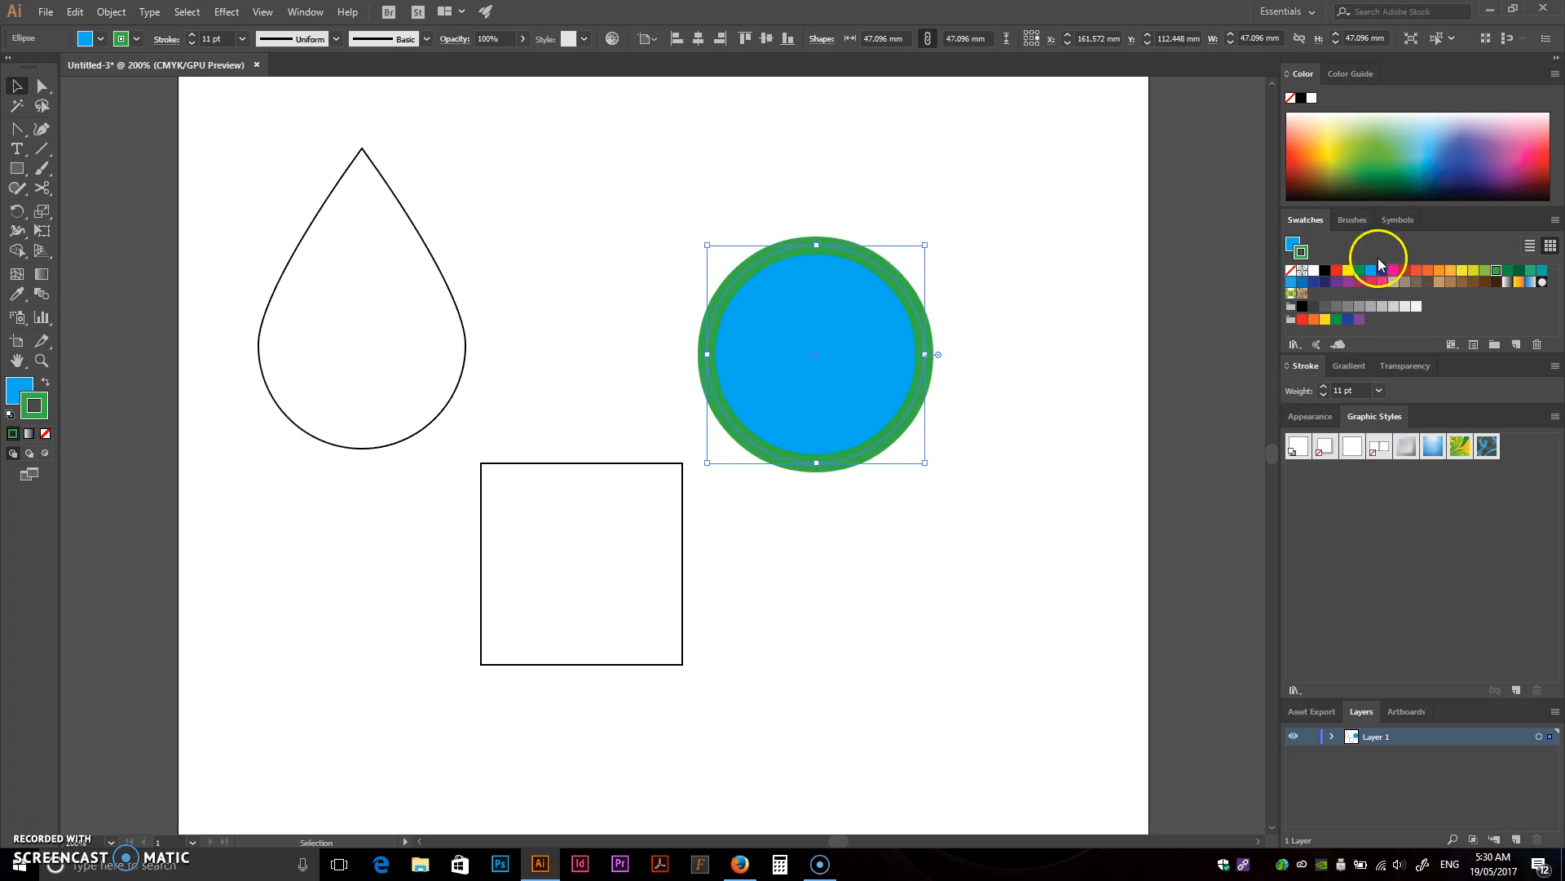
pyautogui.click(1325, 283)
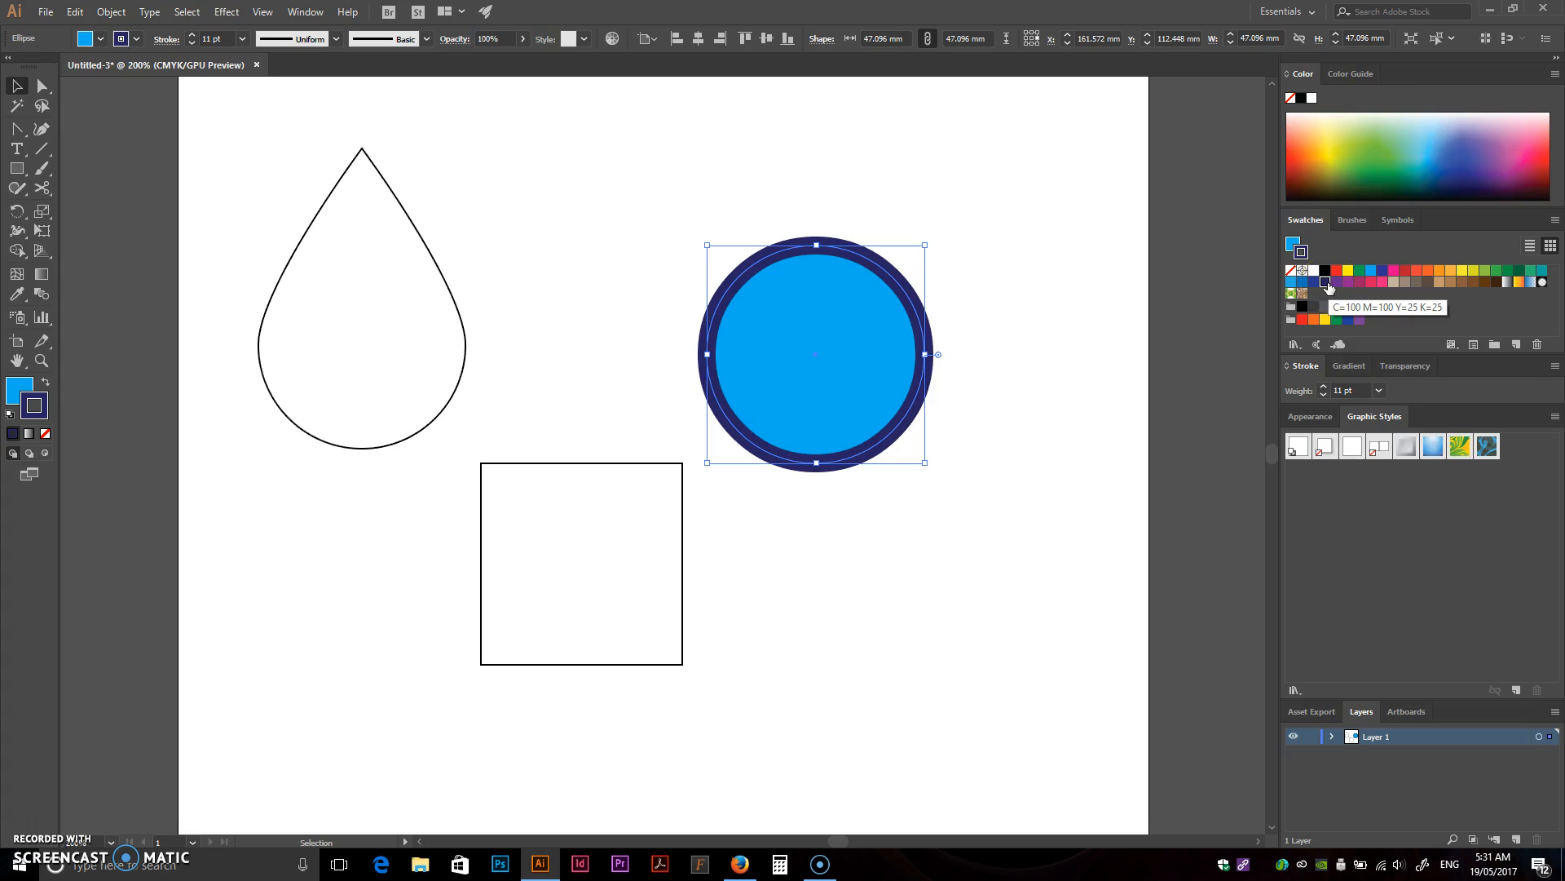
pyautogui.click(1334, 268)
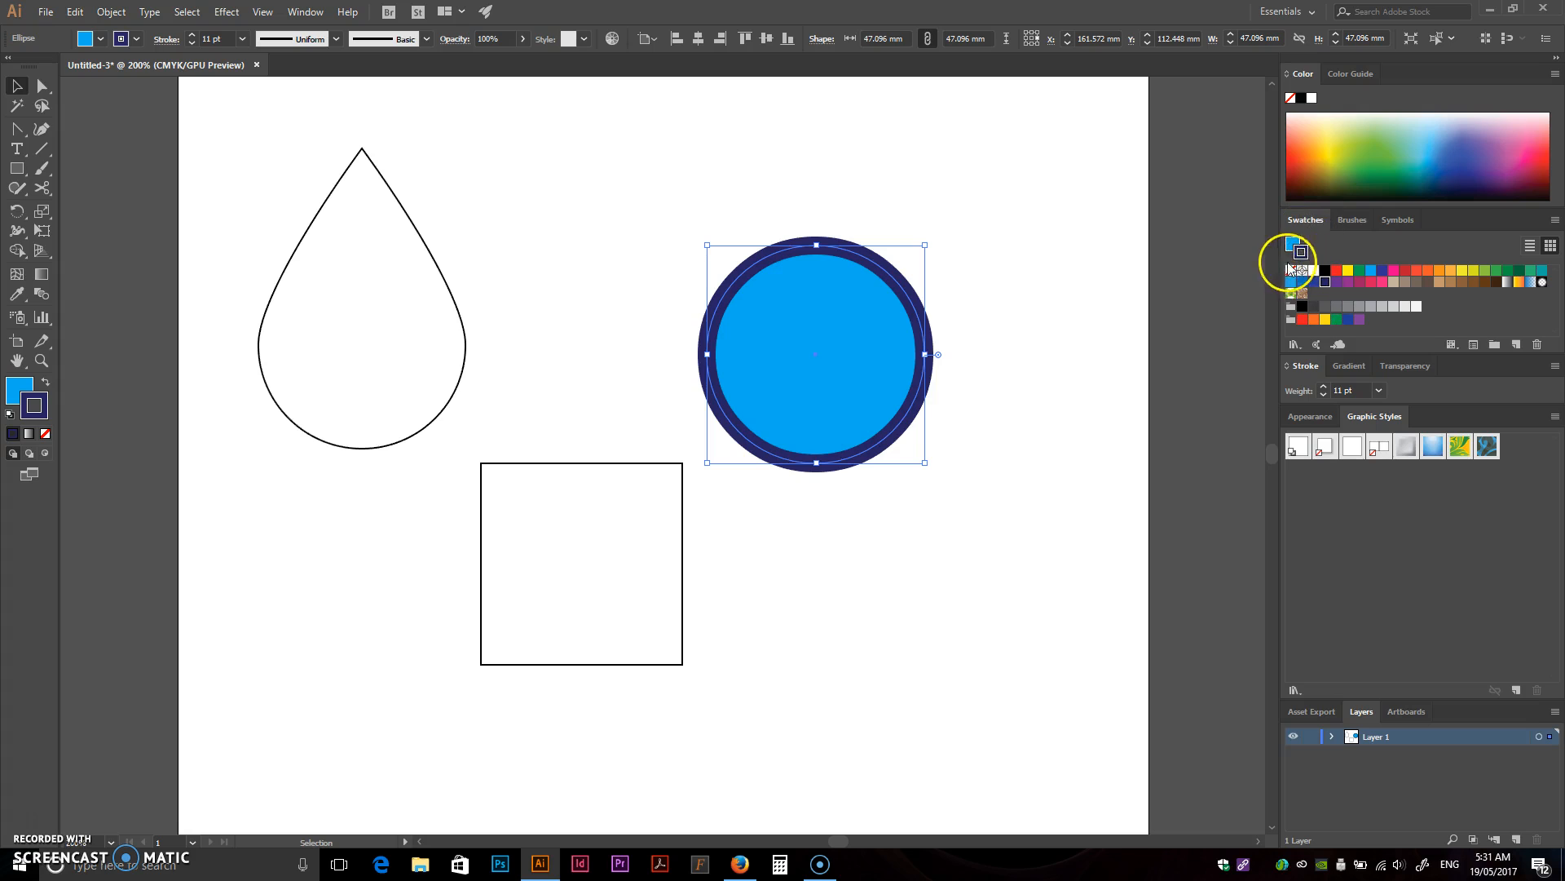
# - Give the teardrop a dark blue fill and a CMYK Cyan stroke
pyautogui.click(339, 234)
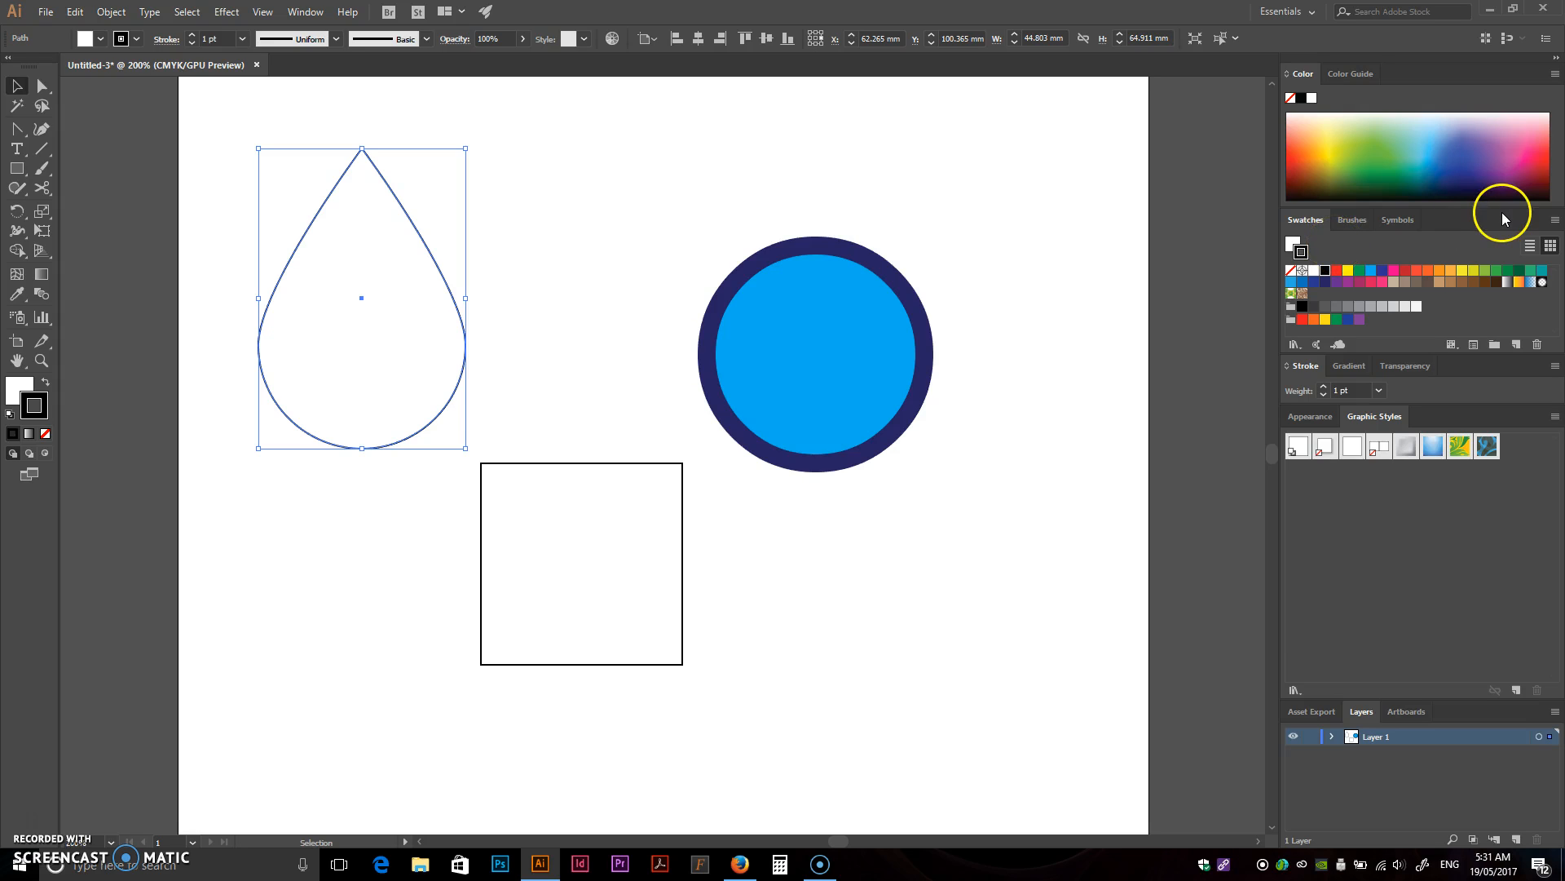
pyautogui.click(100, 38)
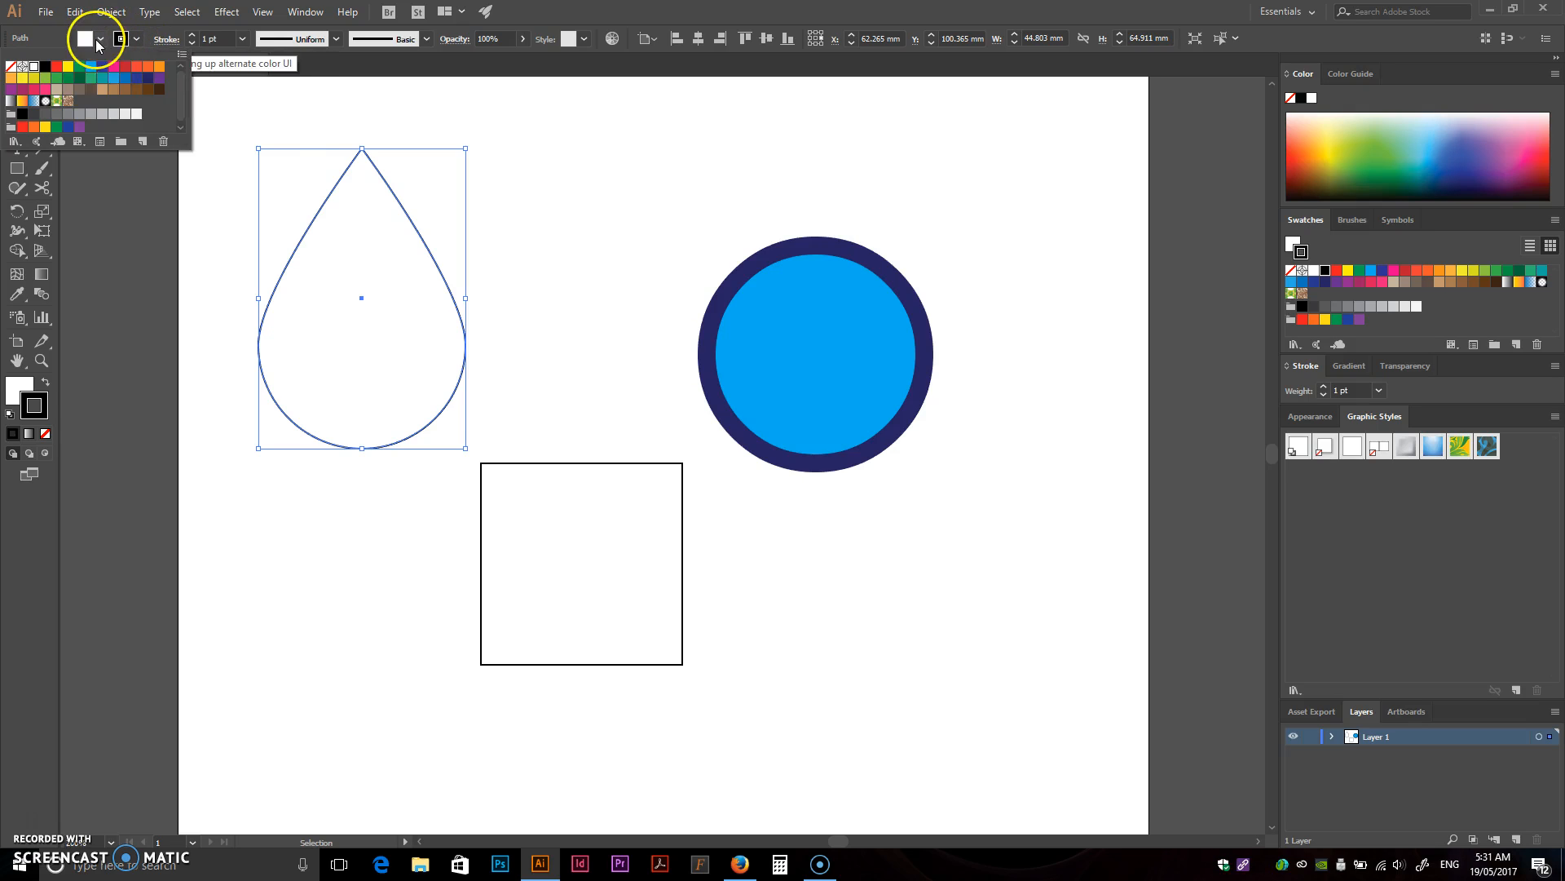
pyautogui.click(101, 67)
pyautogui.click(134, 39)
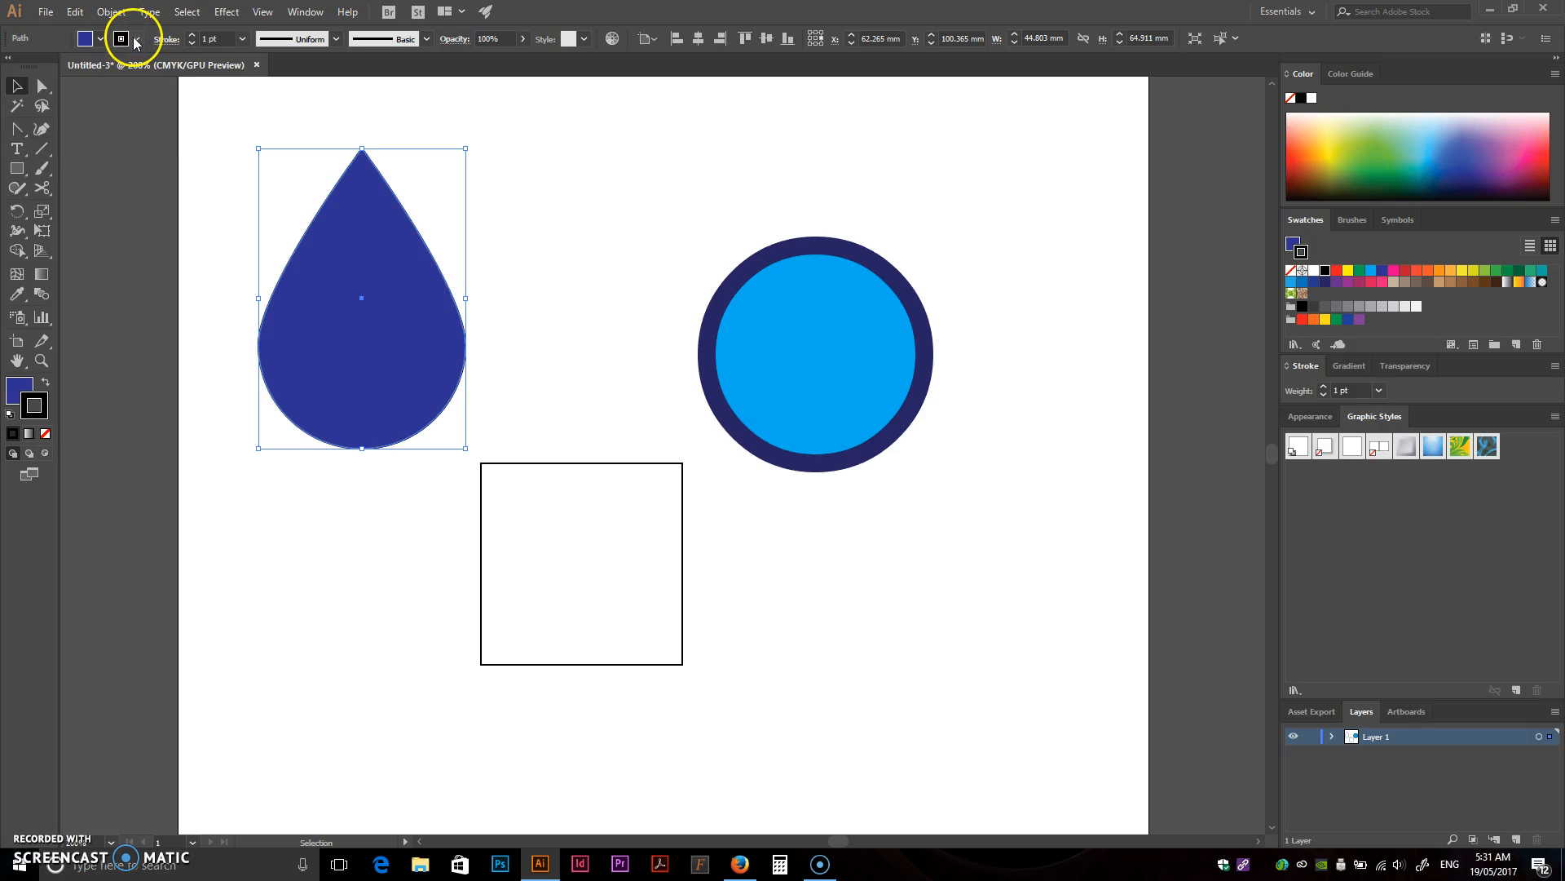
pyautogui.click(135, 39)
pyautogui.click(91, 66)
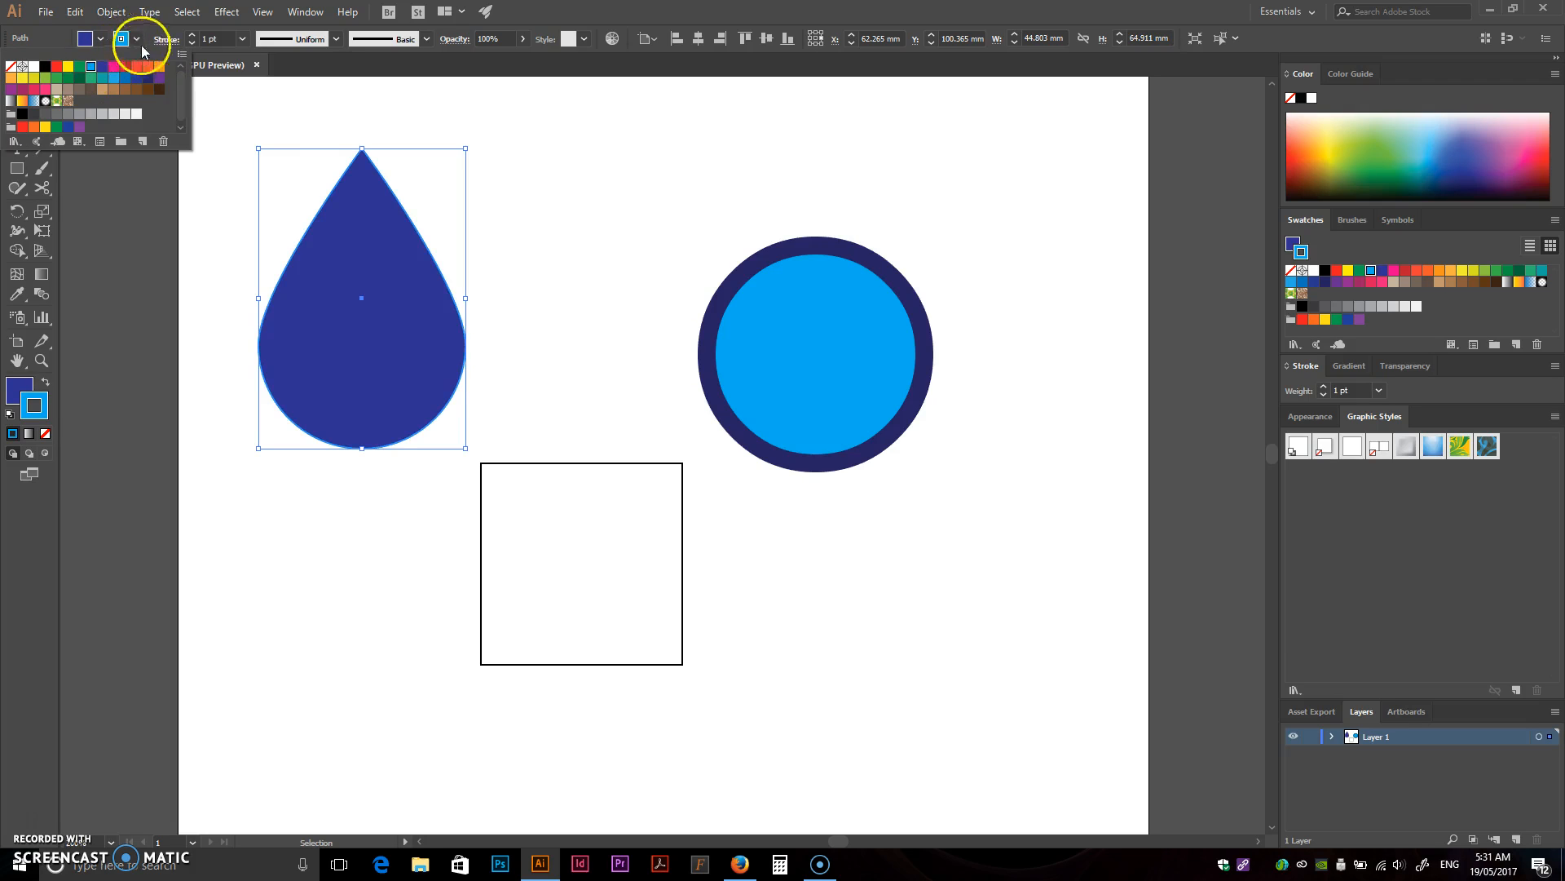
# - Increase the teardrop's stroke weight to 8 pt
pyautogui.click(194, 36)
pyautogui.click(193, 37)
pyautogui.click(193, 37)
pyautogui.click(194, 37)
pyautogui.click(194, 37)
pyautogui.click(193, 36)
pyautogui.click(193, 36)
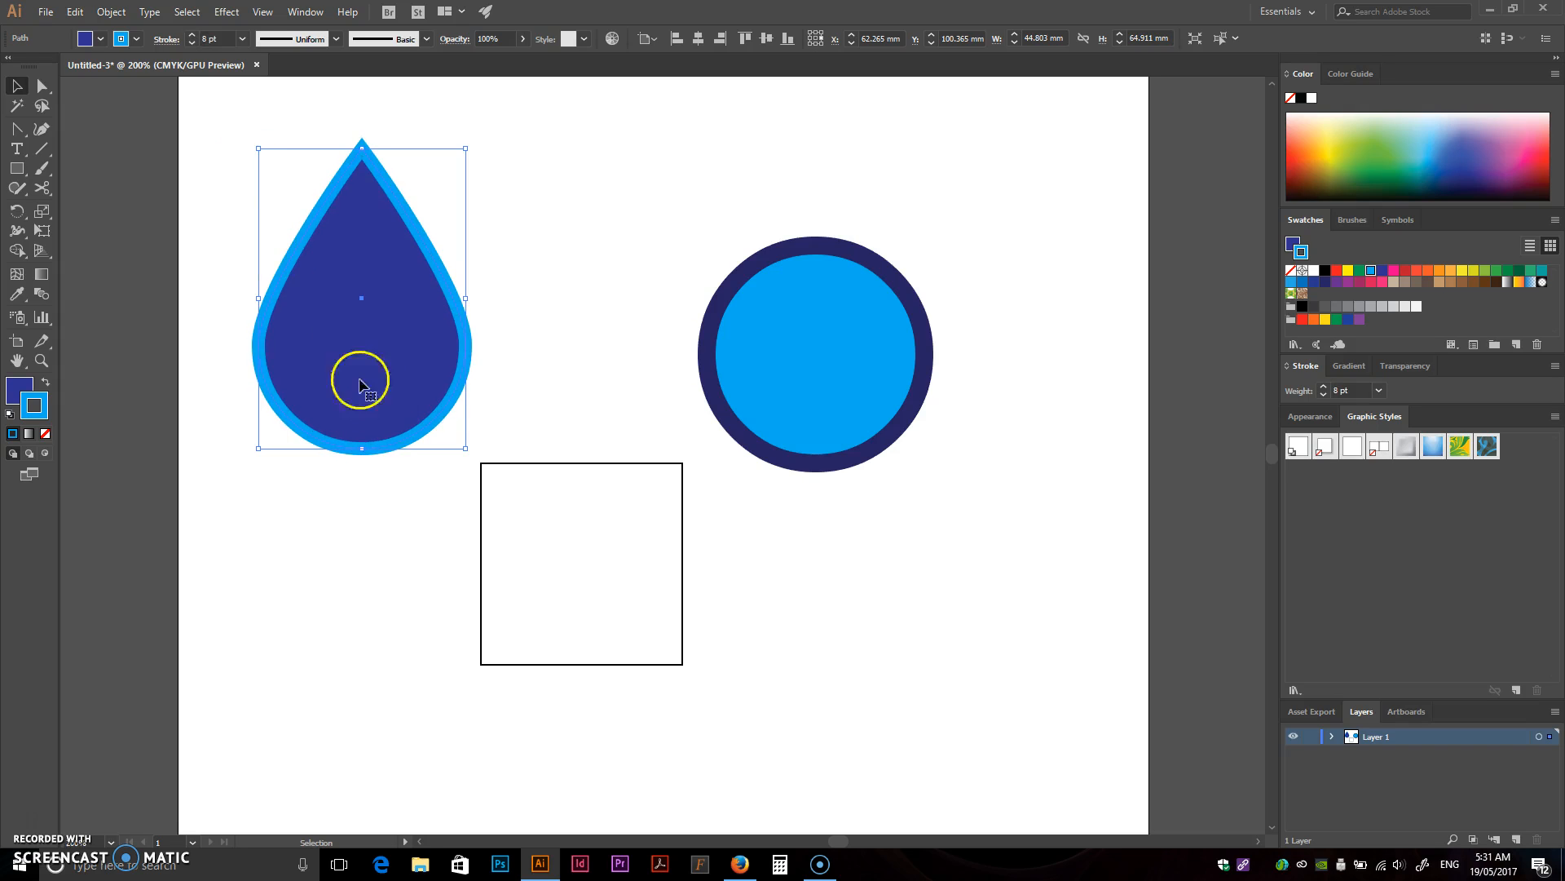
# - Select the black-outlined square and display its Appearance attributes
pyautogui.click(568, 489)
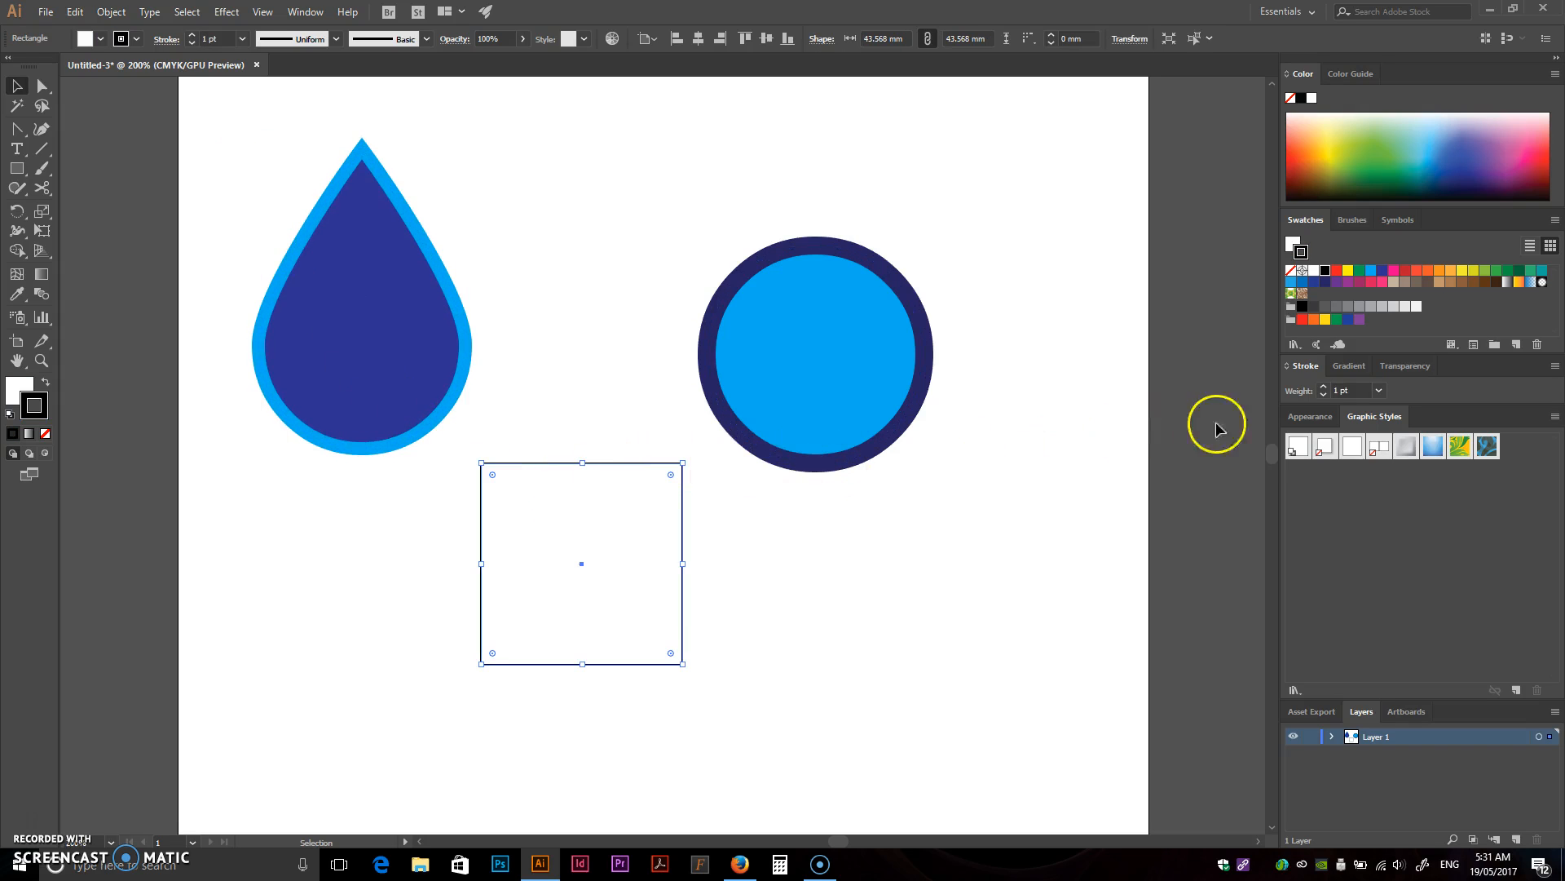
pyautogui.click(1322, 419)
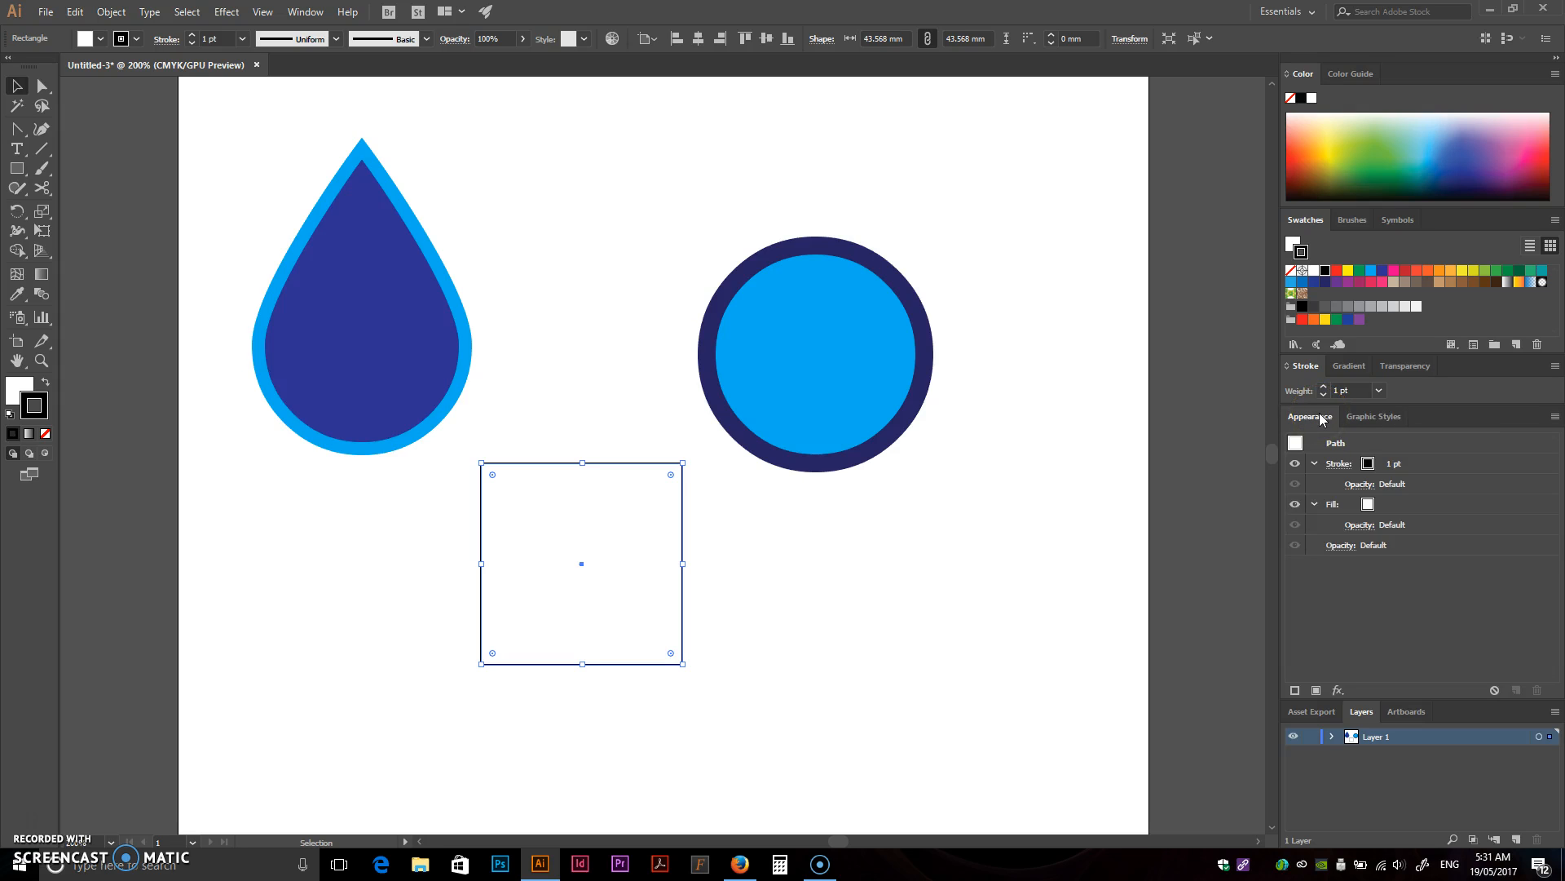
pyautogui.click(308, 12)
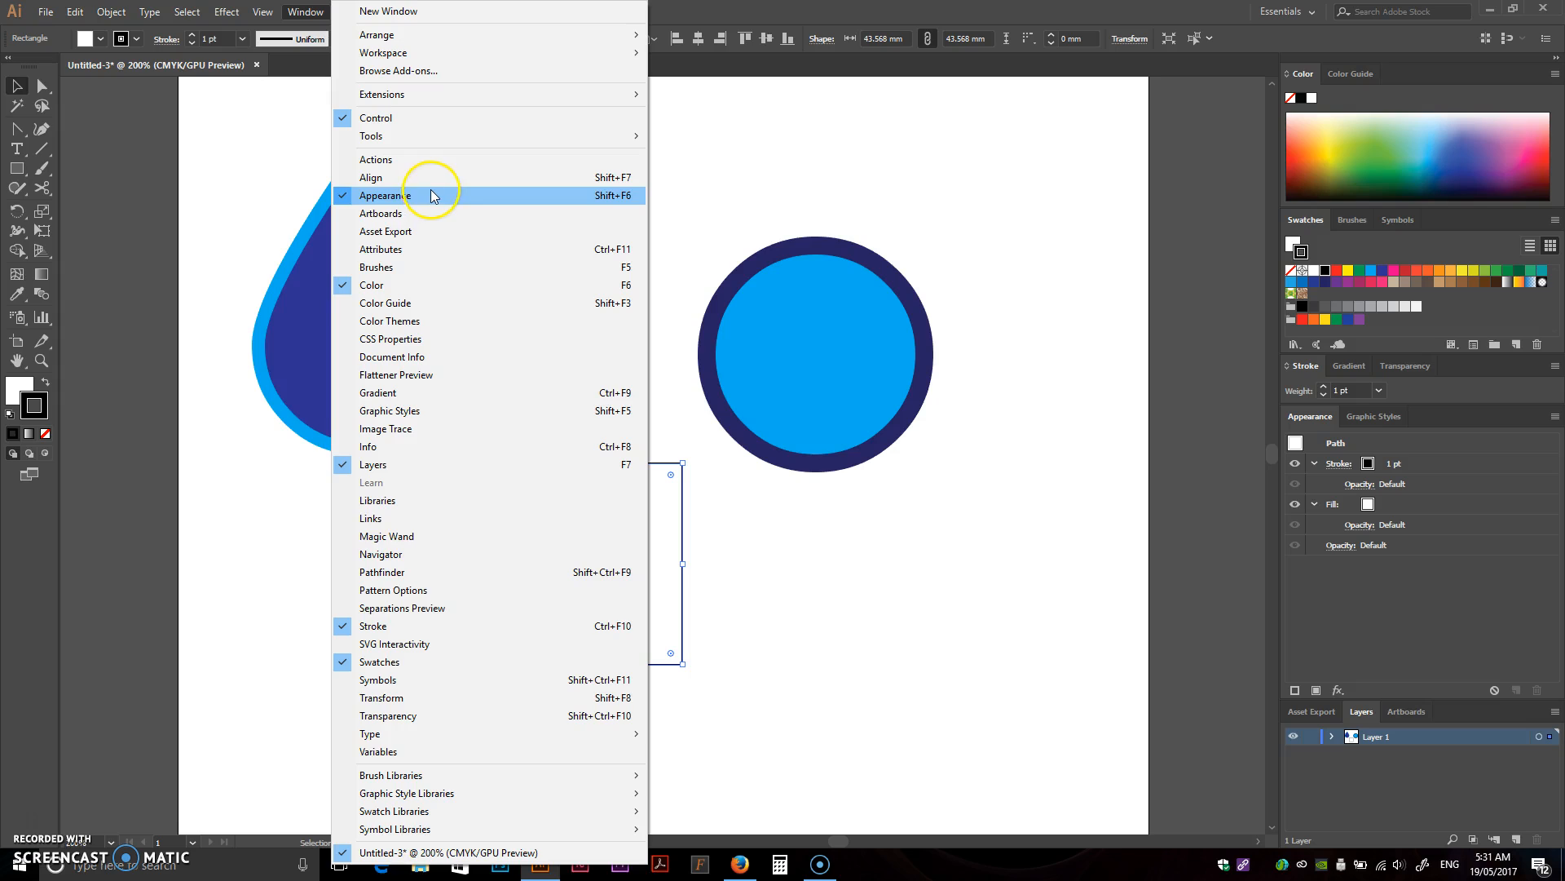
pyautogui.click(849, 54)
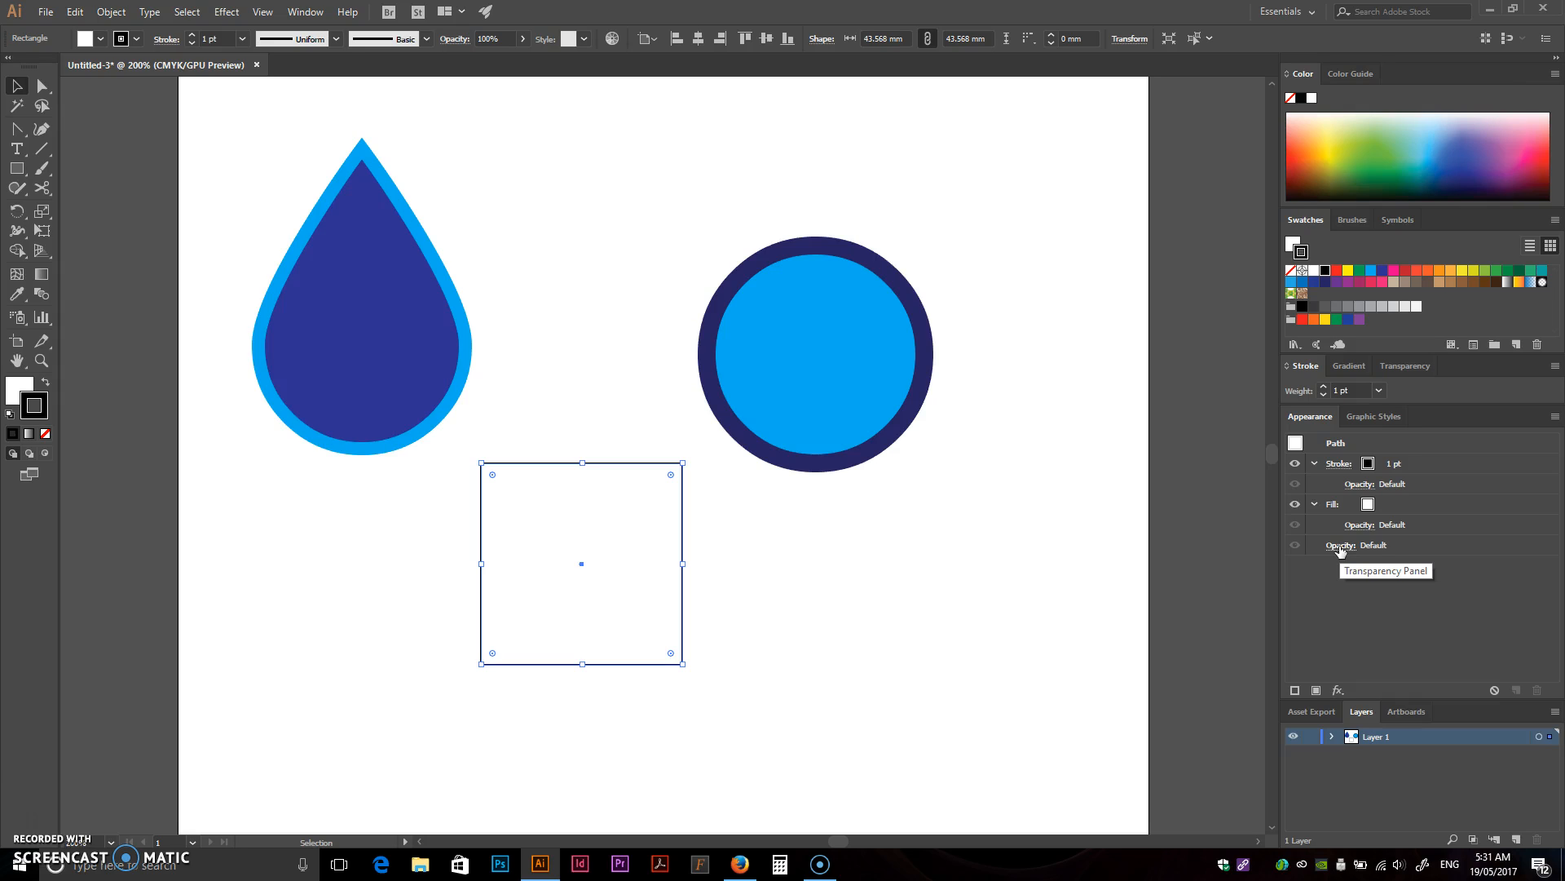
pyautogui.click(1384, 488)
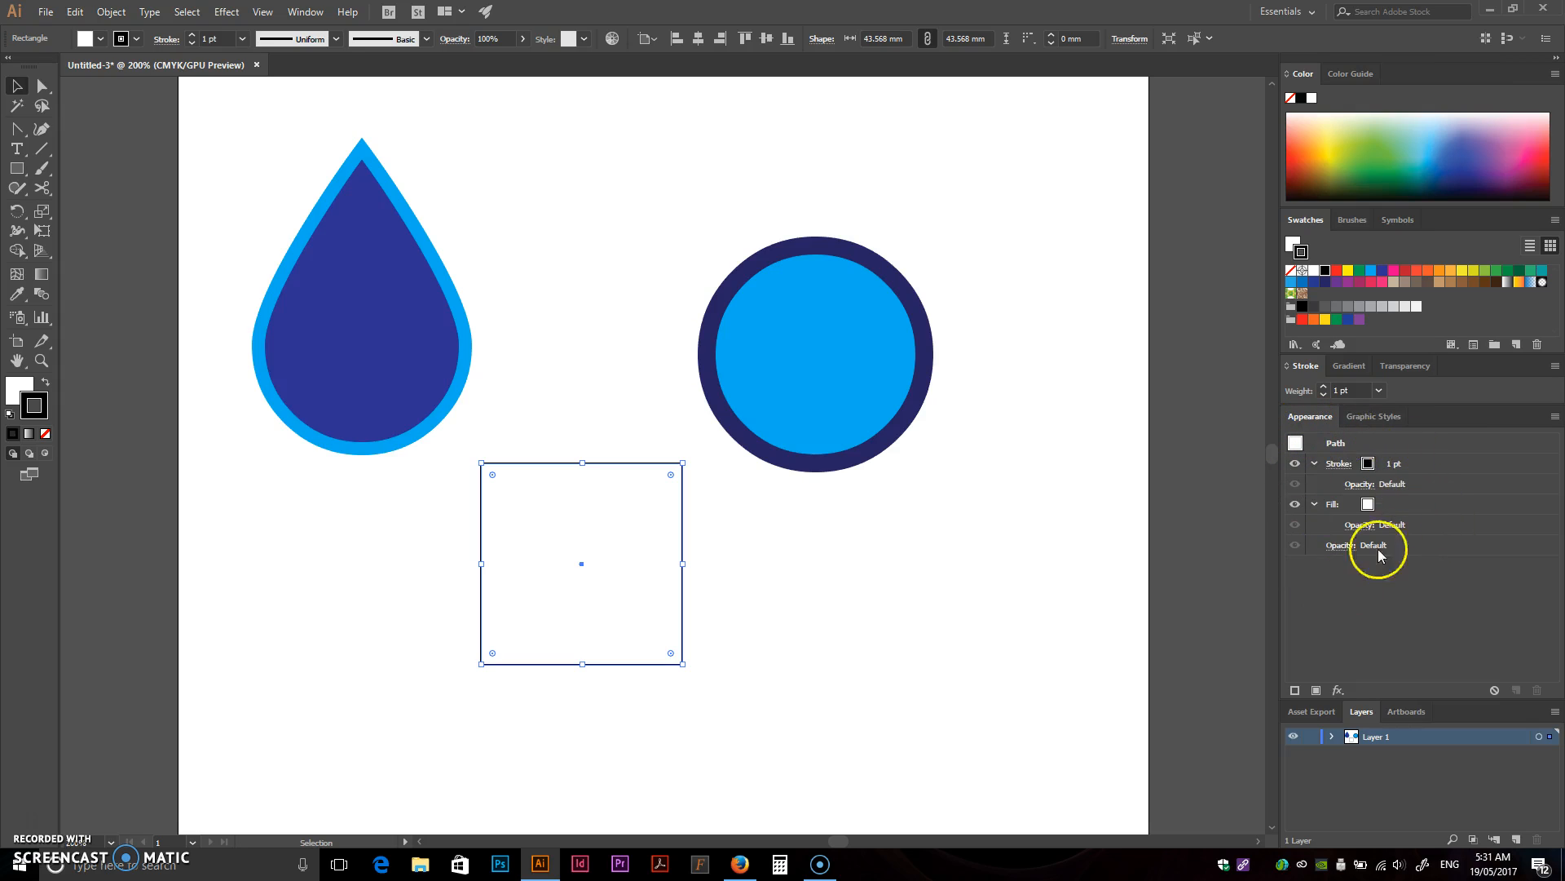
pyautogui.click(1313, 462)
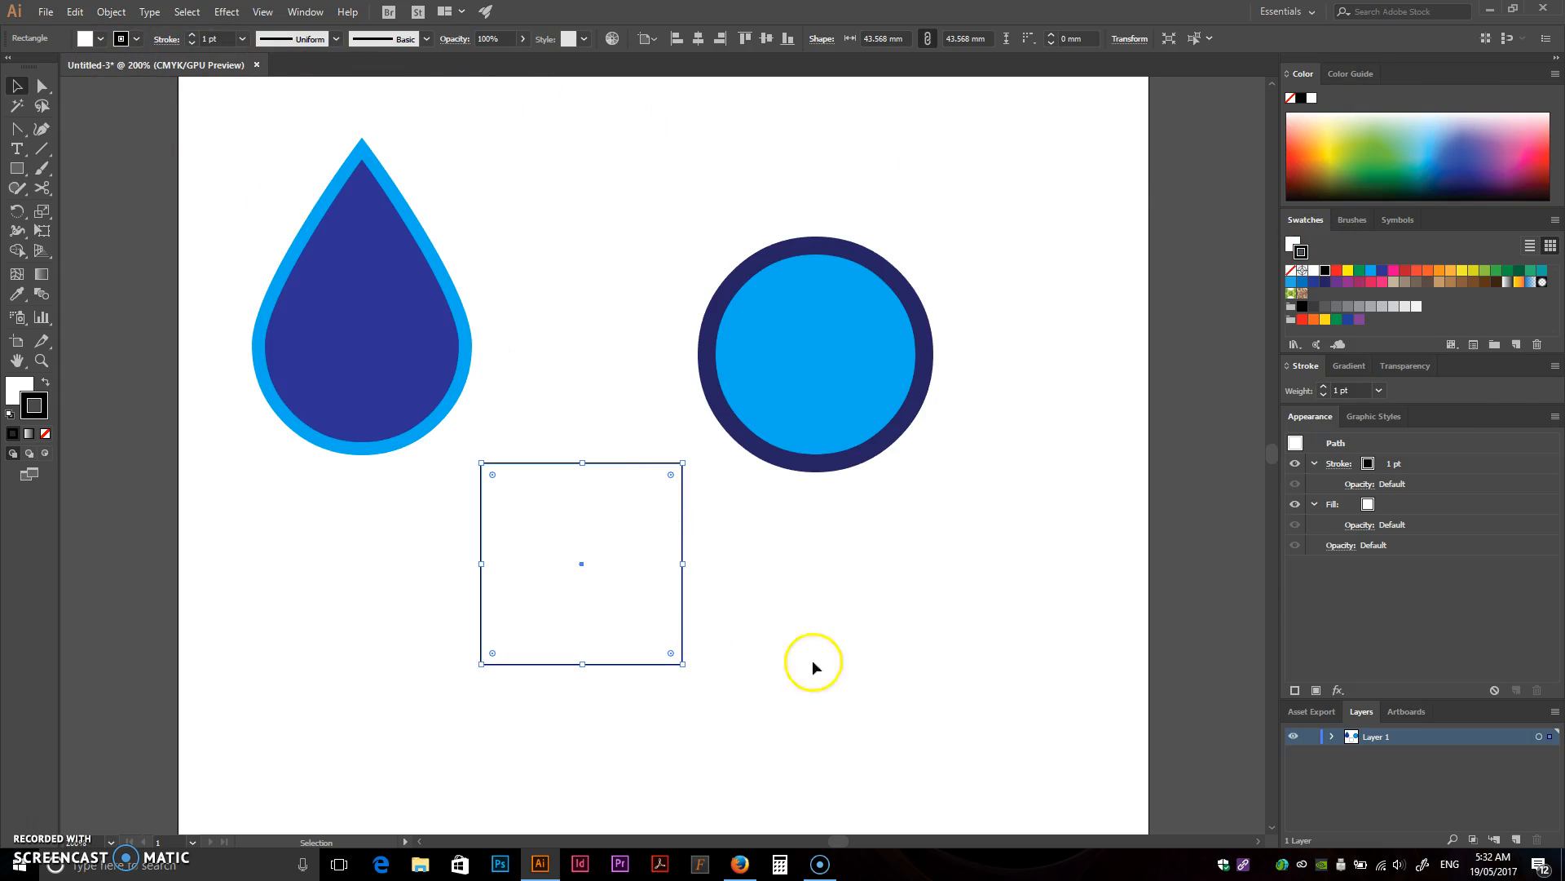
# - Set the square's fill to the magenta-pink swatch through its Appearance attributes
pyautogui.click(1369, 503)
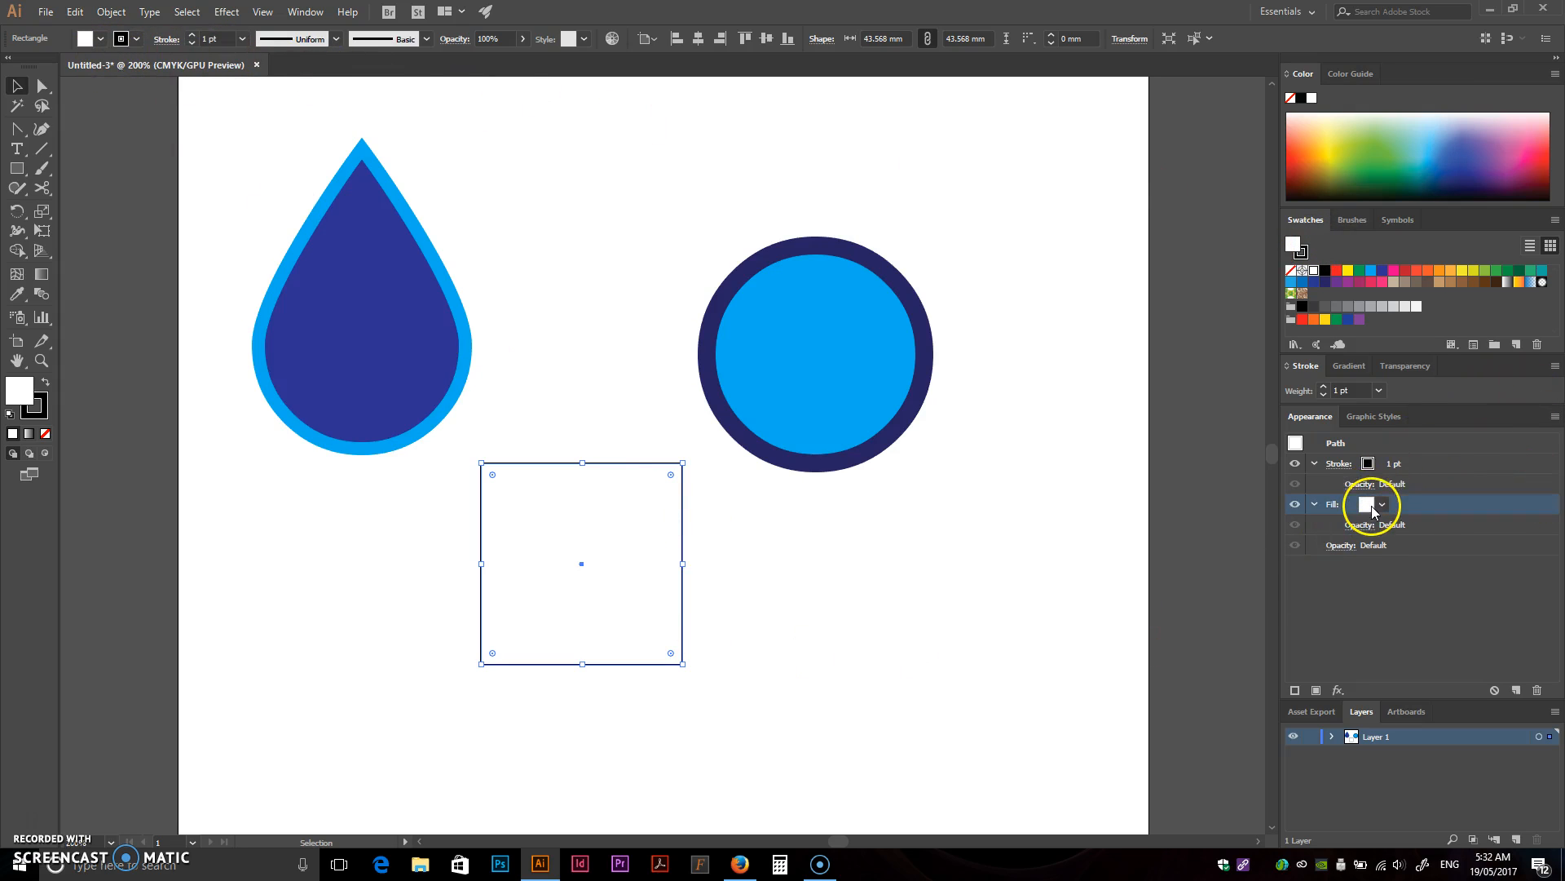
pyautogui.click(1383, 507)
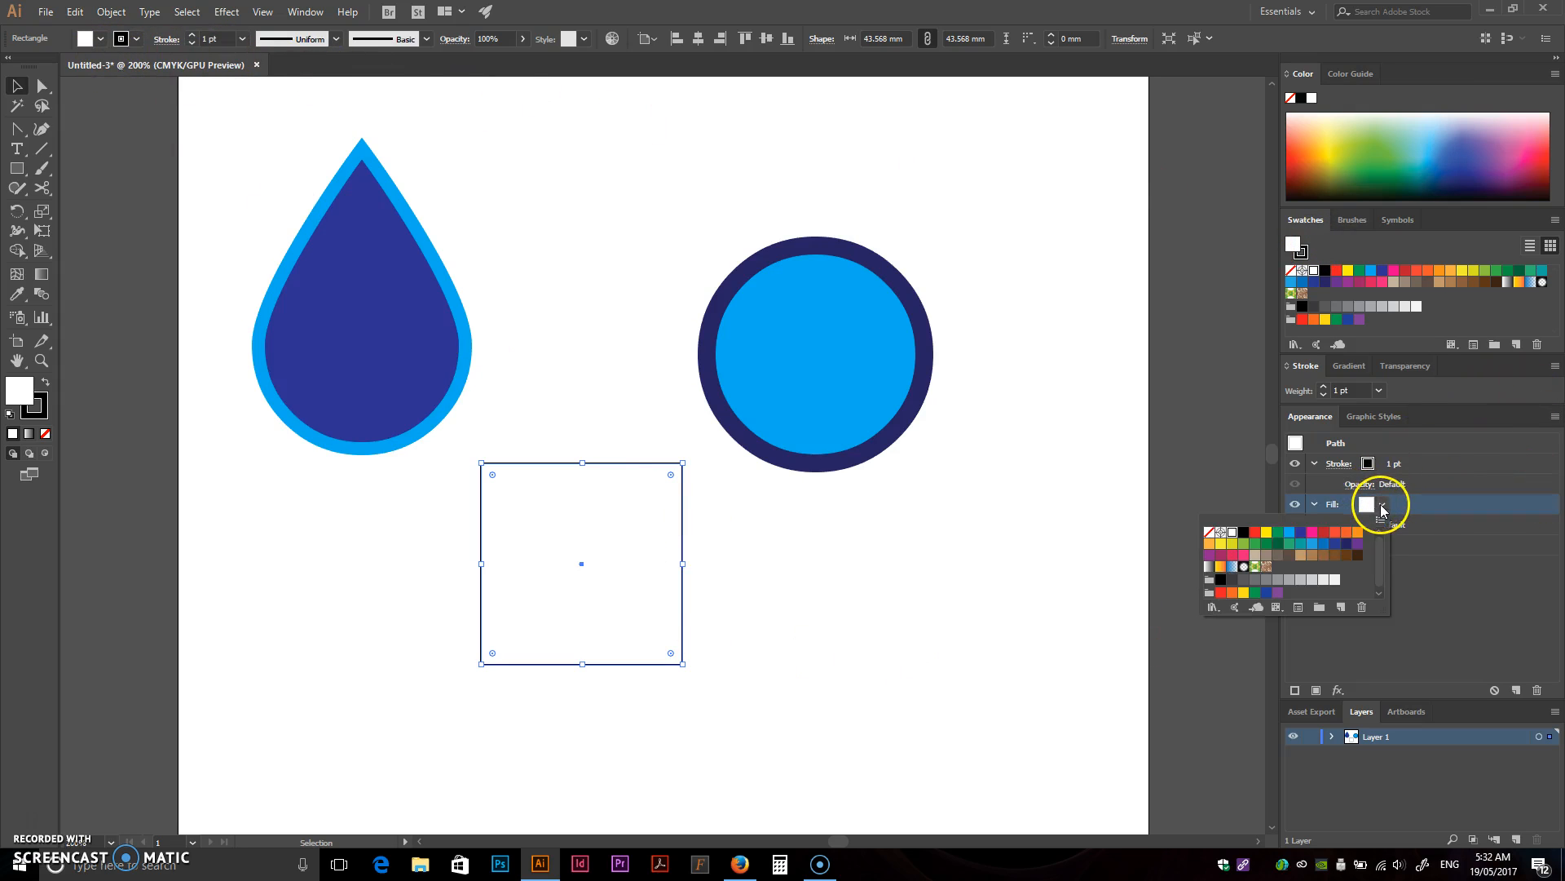
pyautogui.click(1312, 531)
# - Give the square a yellow stroke with a weight of 6 pt through its Appearance attributes and deselect it
pyautogui.click(1368, 463)
pyautogui.click(1382, 464)
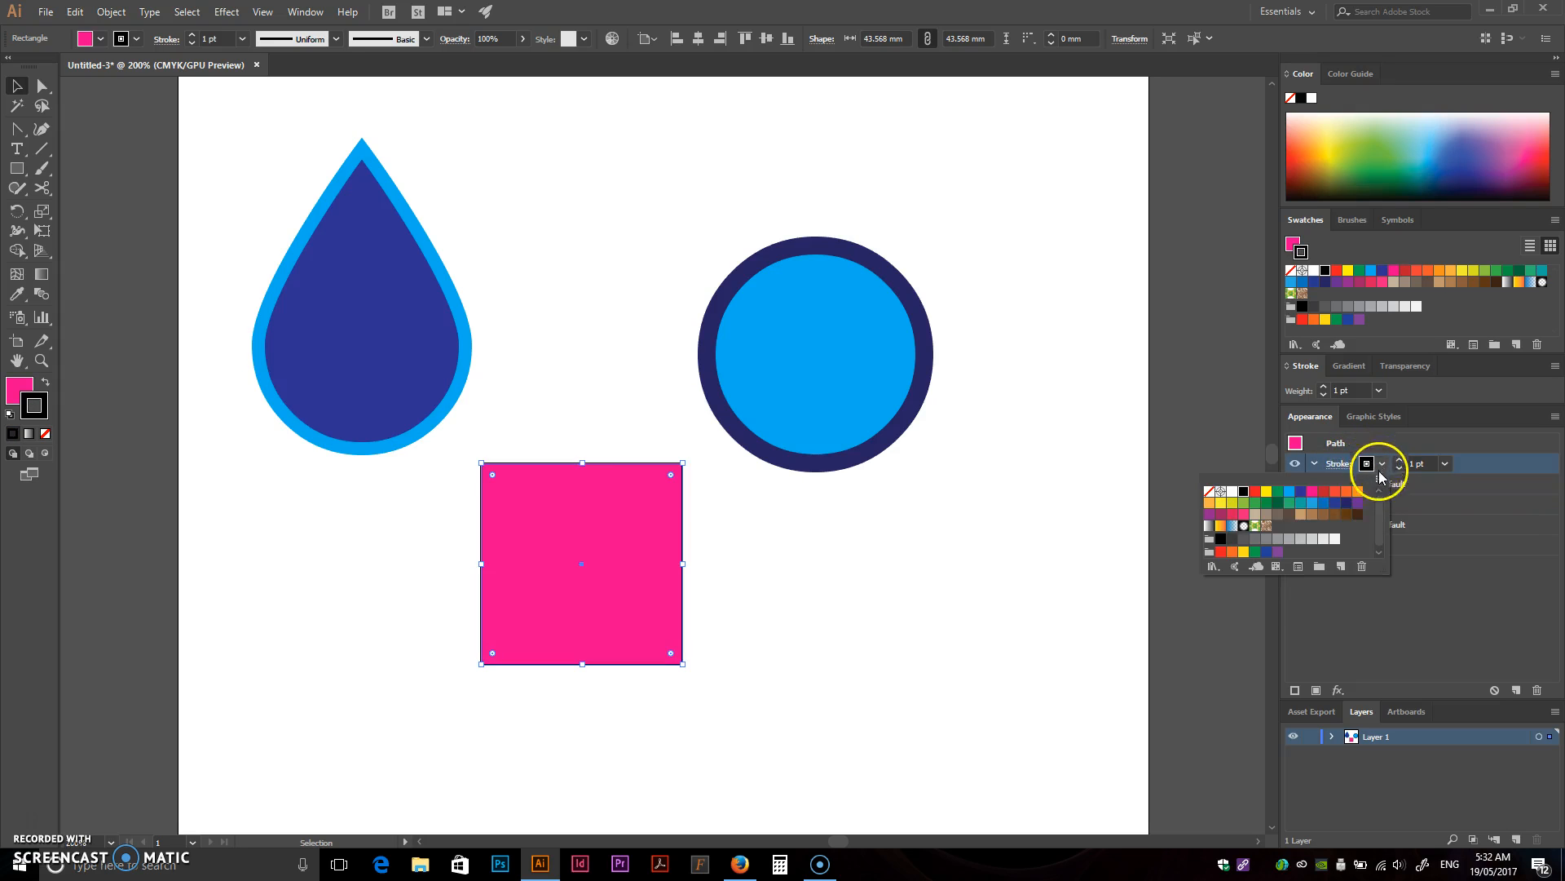
pyautogui.click(1266, 492)
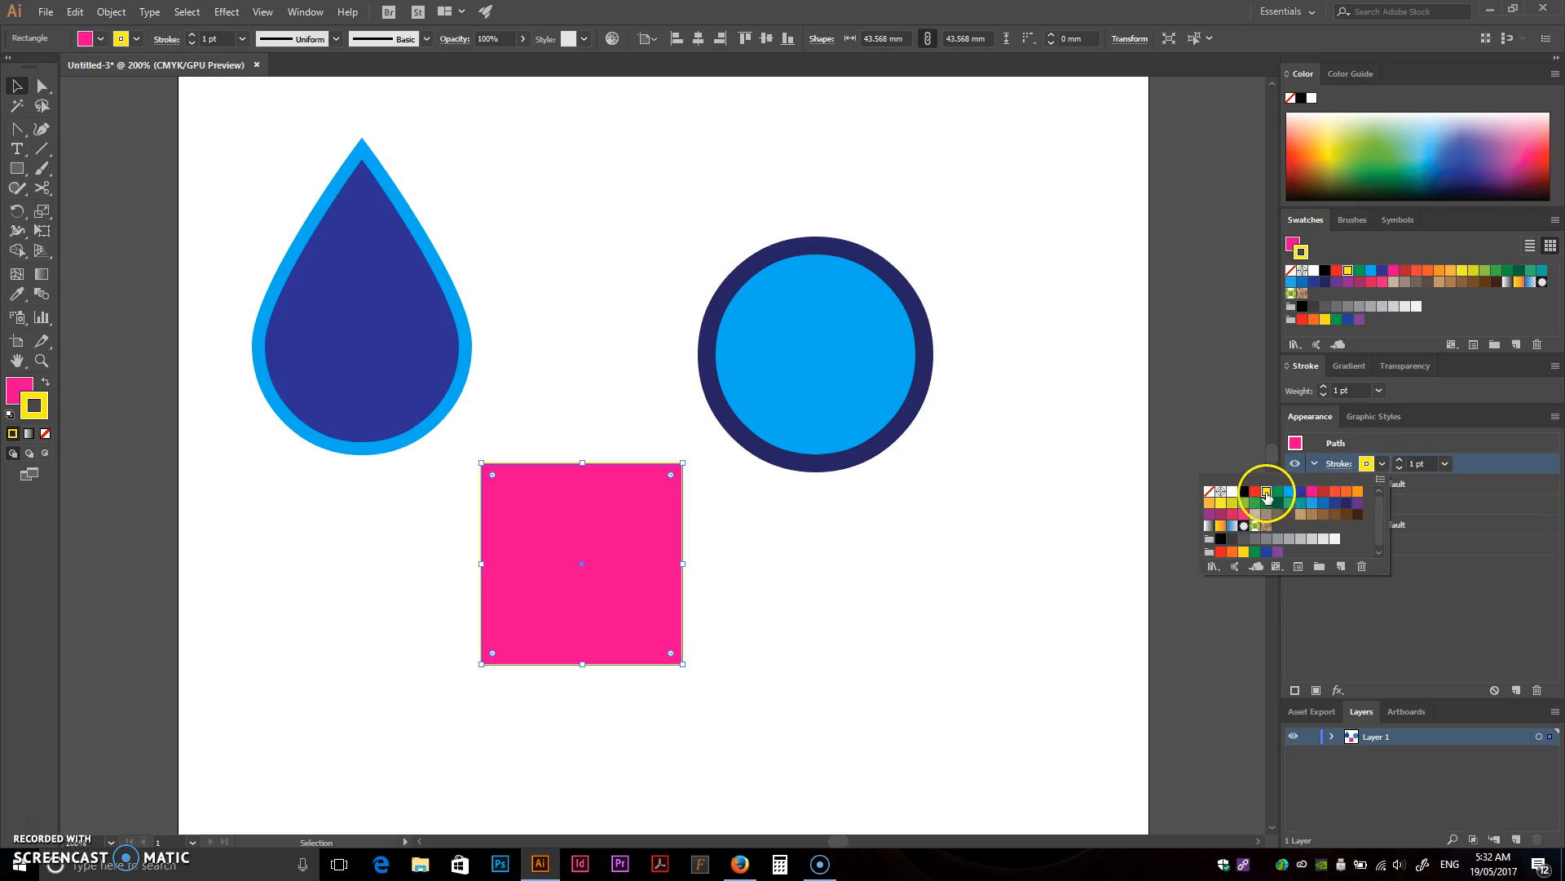
pyautogui.click(1400, 460)
pyautogui.click(1400, 460)
pyautogui.click(1400, 460)
pyautogui.click(1400, 460)
pyautogui.click(1400, 459)
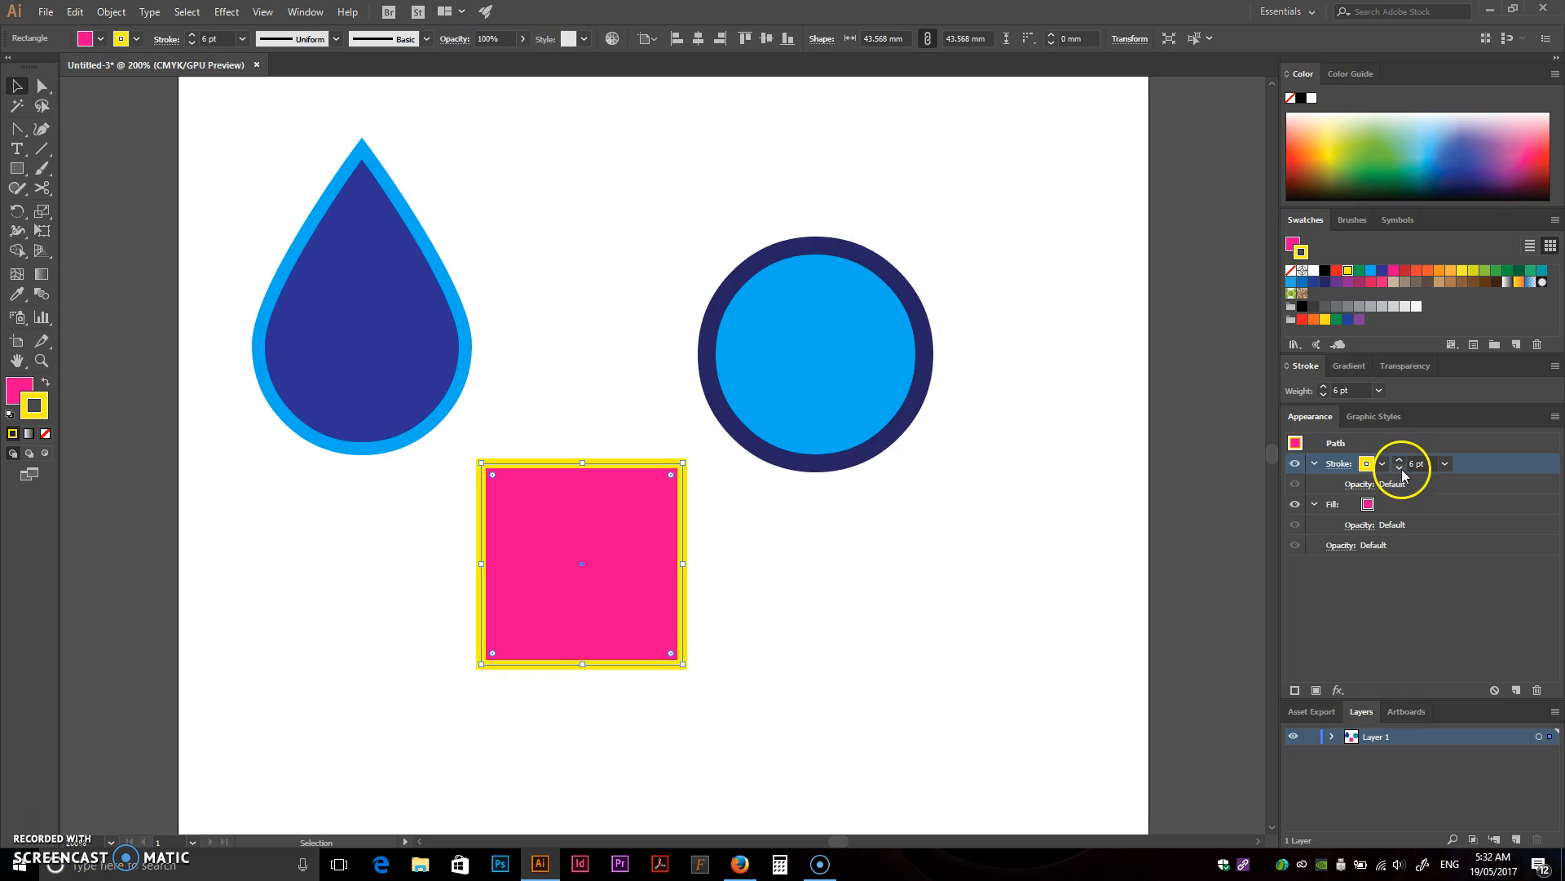
pyautogui.click(895, 585)
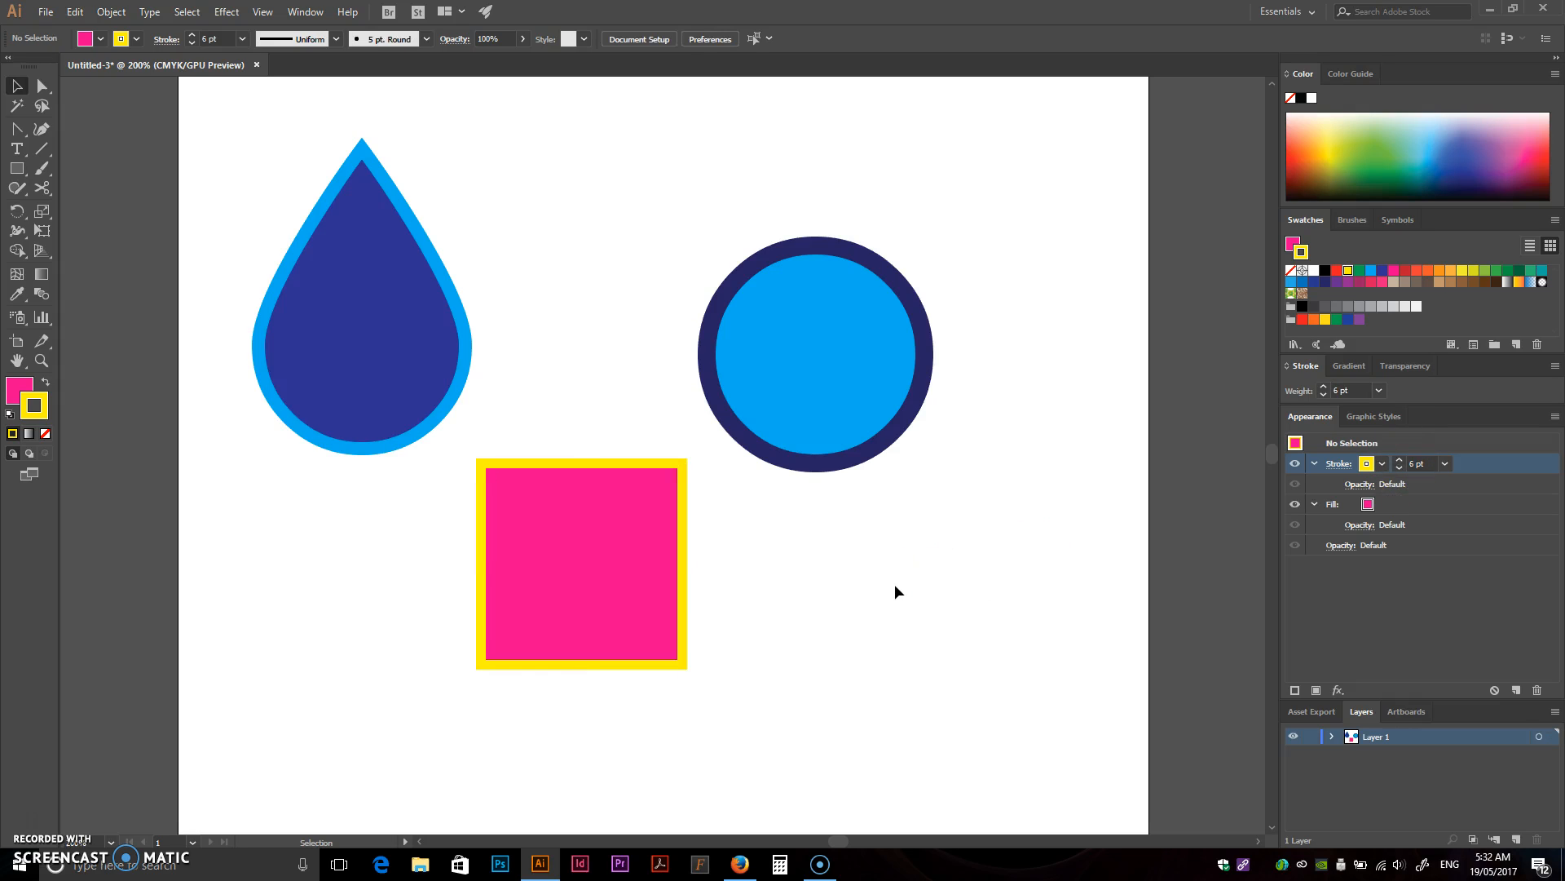
# - Set the circle's stroke to None through its Appearance attributes and deselect it
pyautogui.click(859, 418)
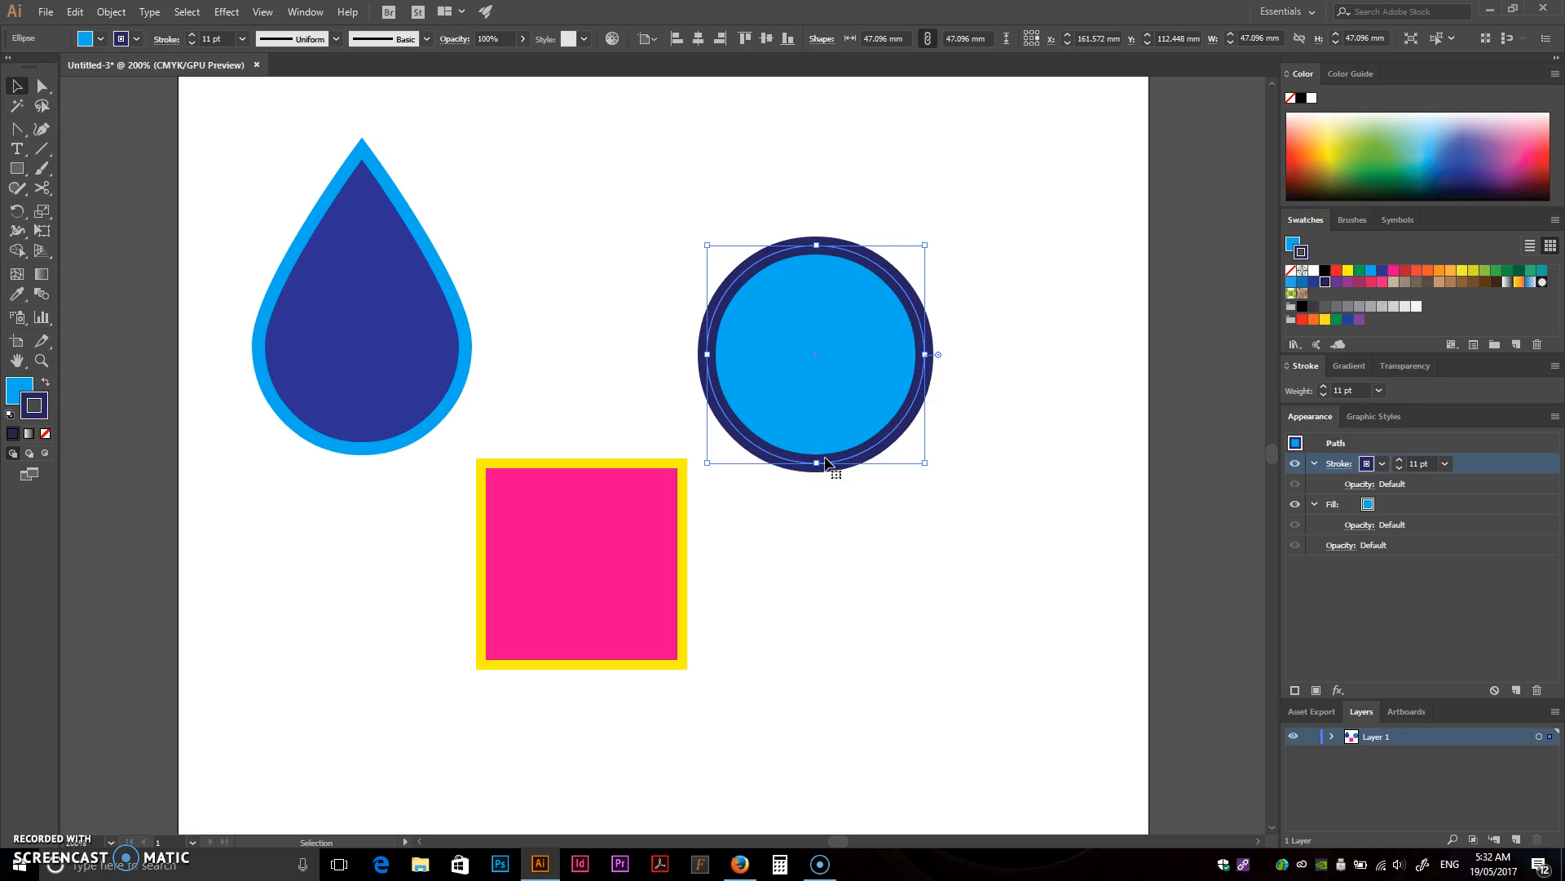
pyautogui.click(1305, 251)
pyautogui.click(136, 38)
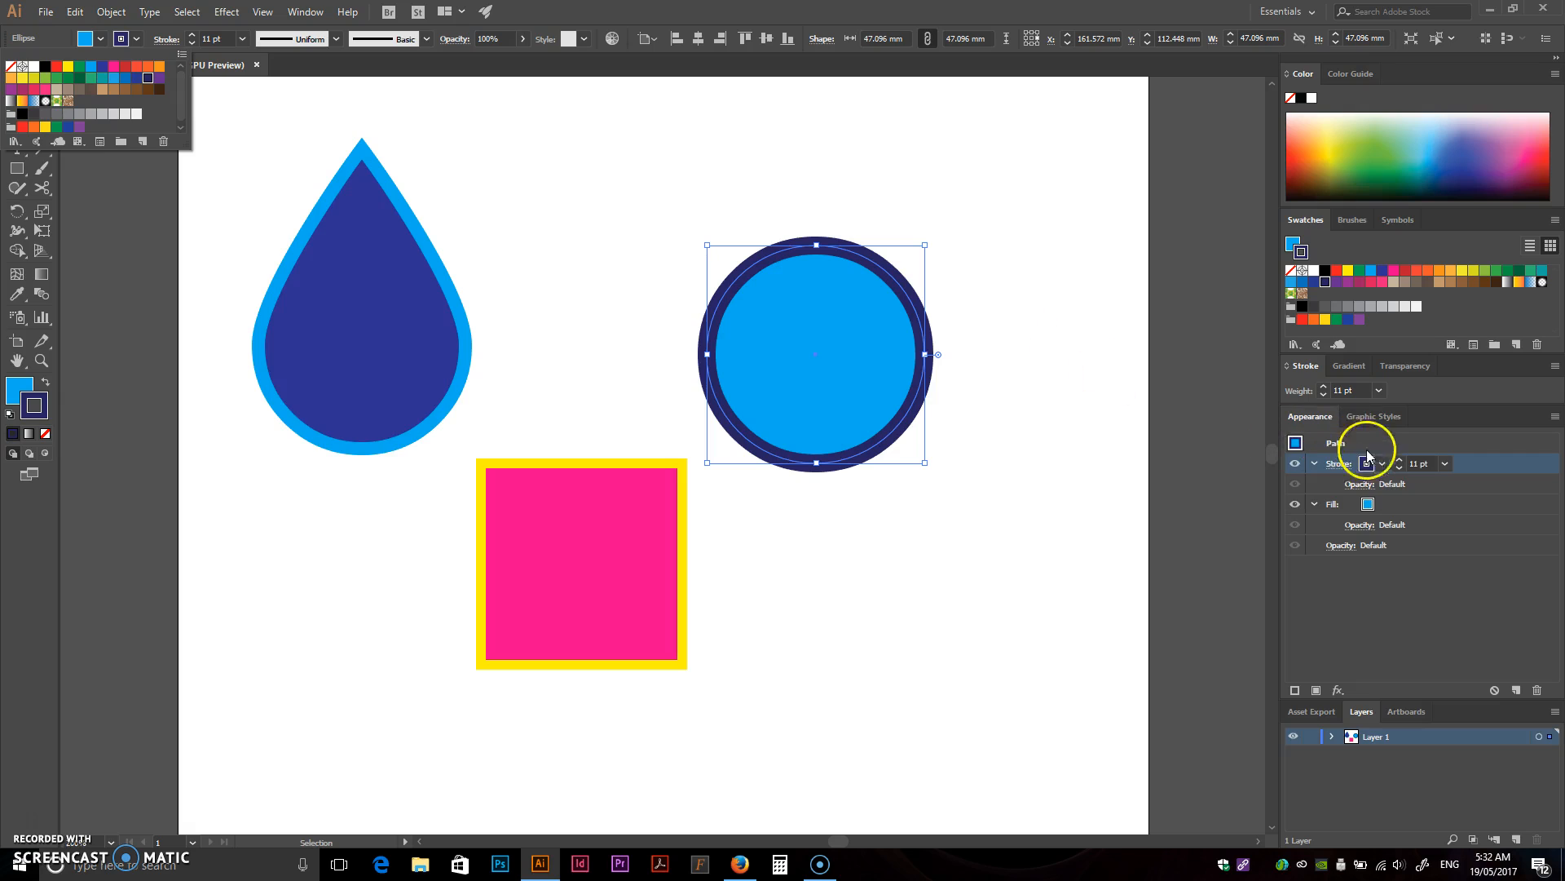
pyautogui.click(1384, 465)
pyautogui.click(1385, 463)
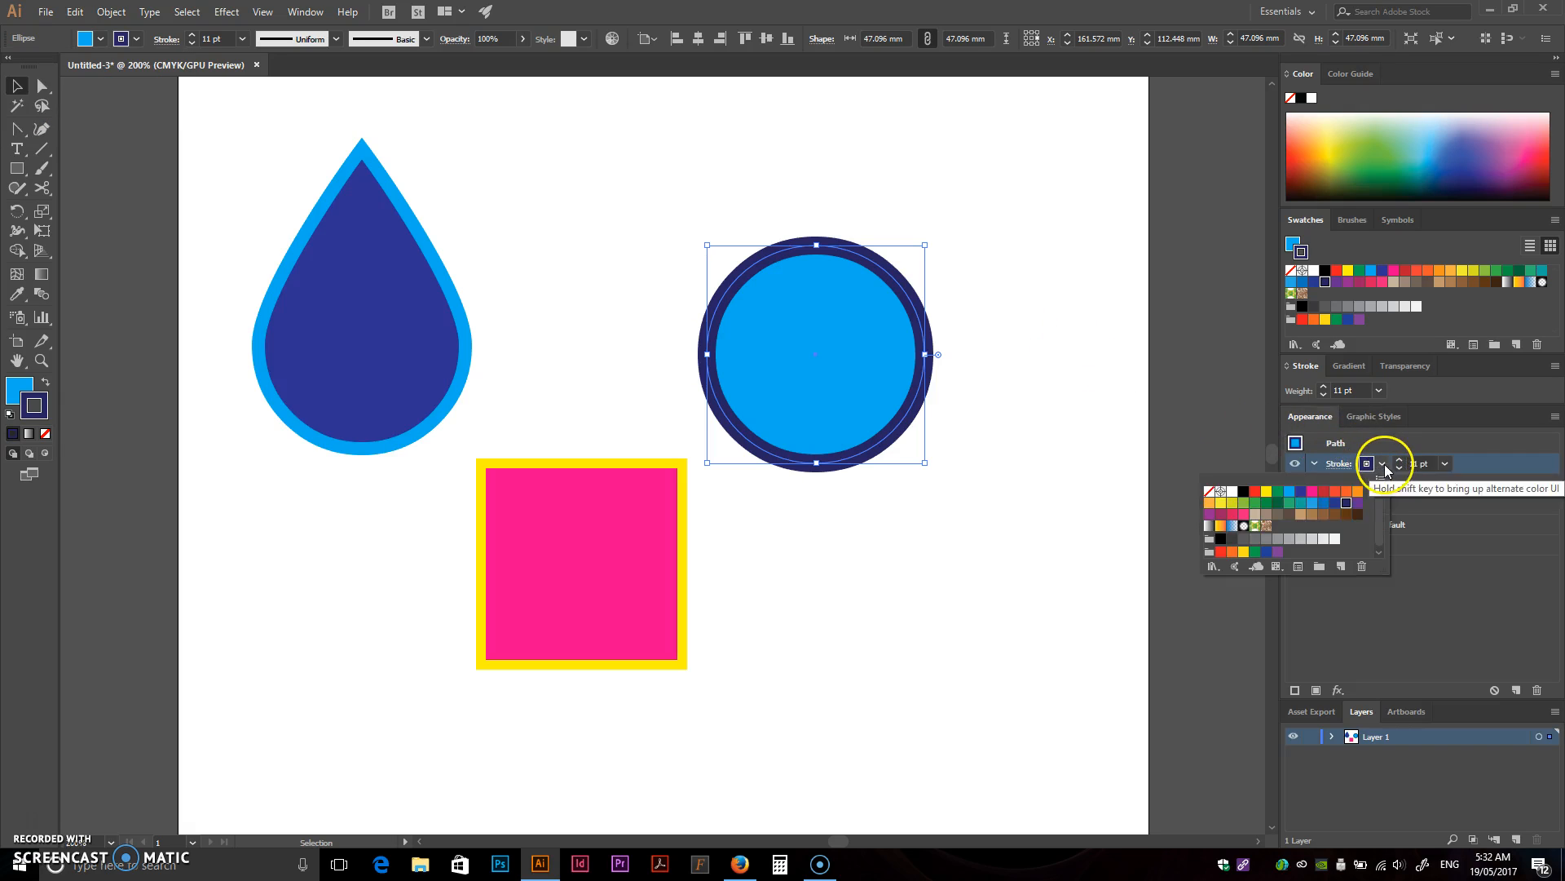
pyautogui.click(1210, 491)
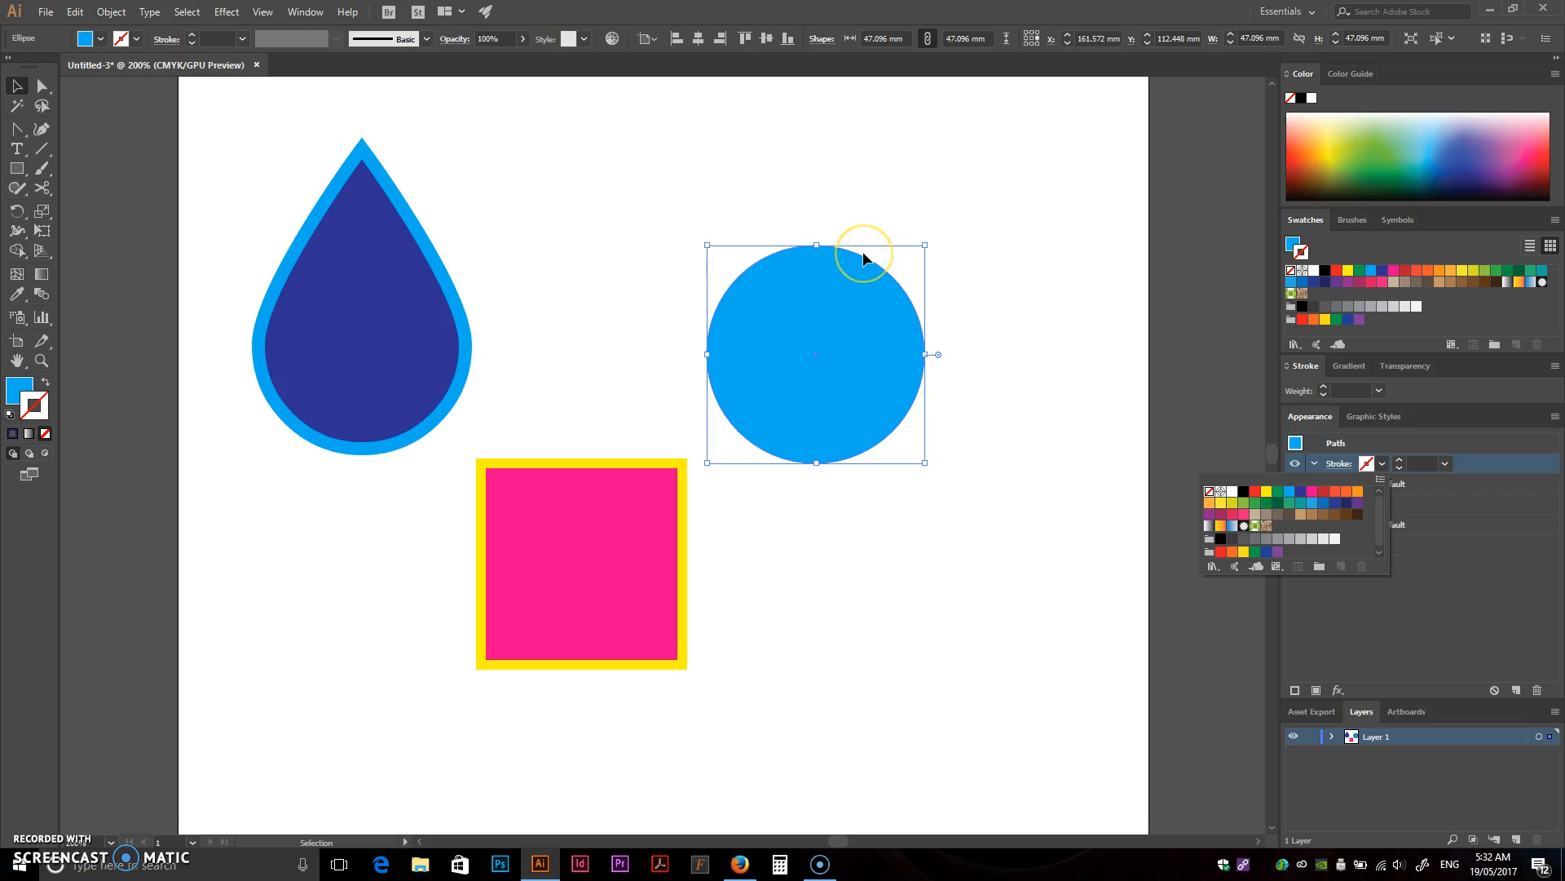
pyautogui.click(952, 201)
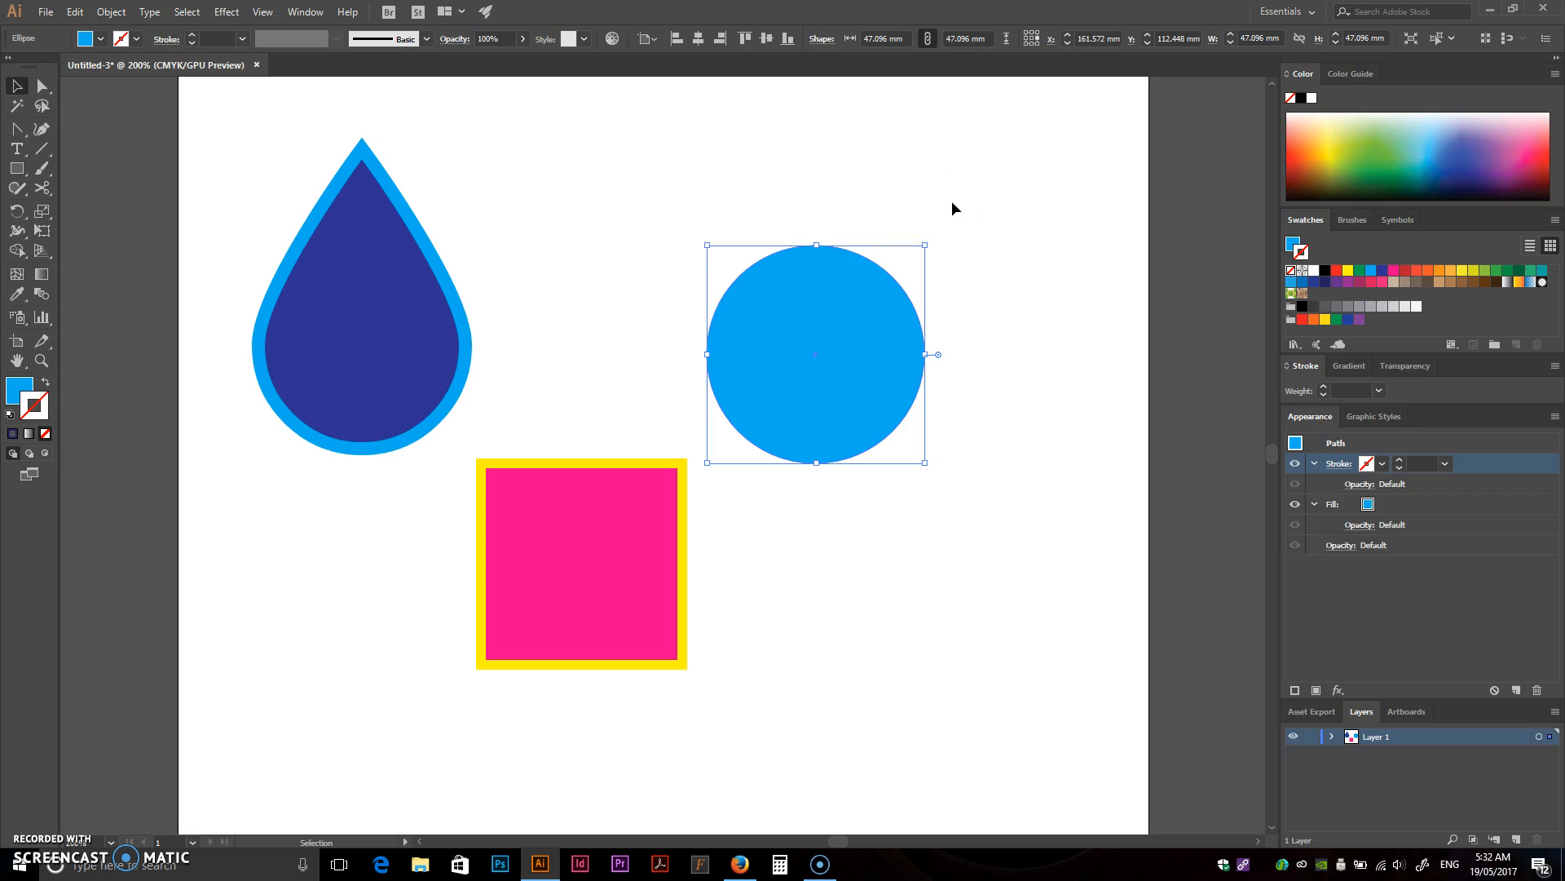
pyautogui.click(951, 200)
# - Set the teardrop's fill to None, leaving only its cyan stroke, and deselect it
pyautogui.click(409, 342)
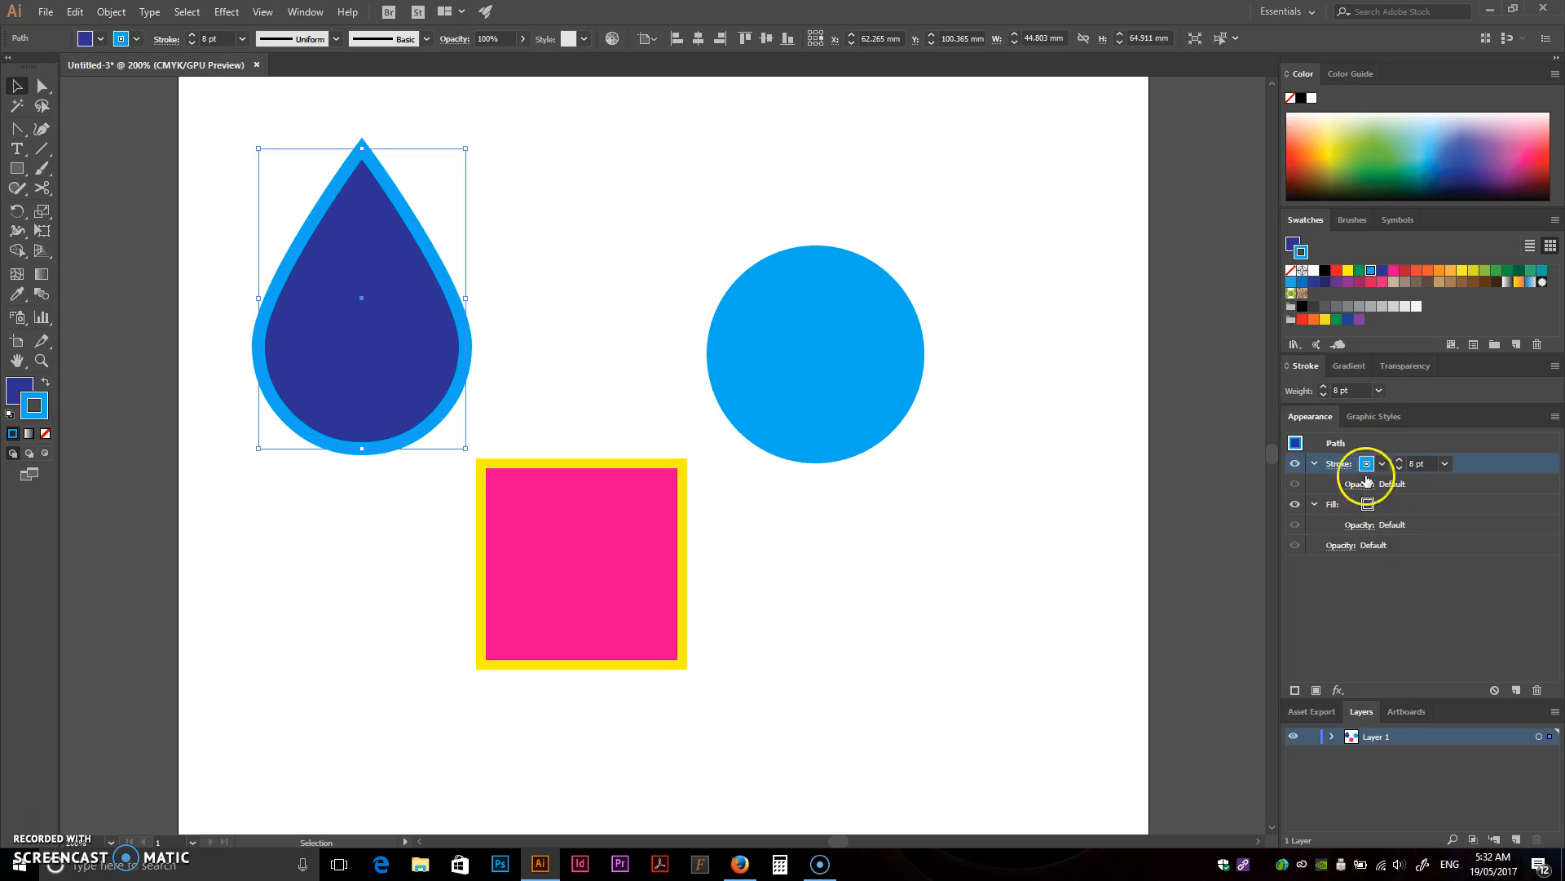
pyautogui.click(1292, 243)
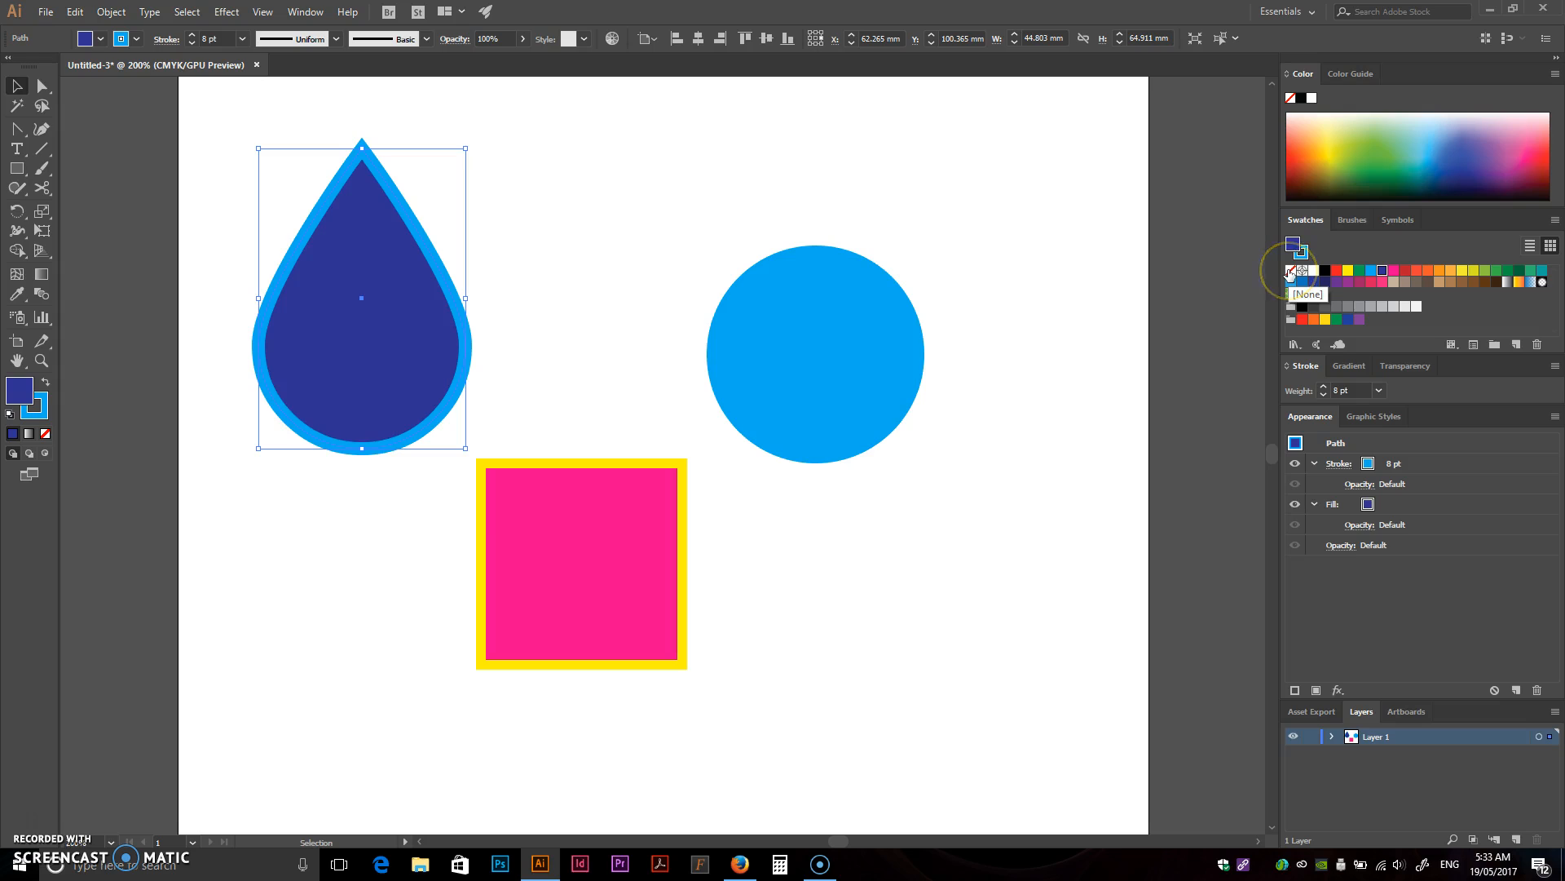
pyautogui.click(1289, 271)
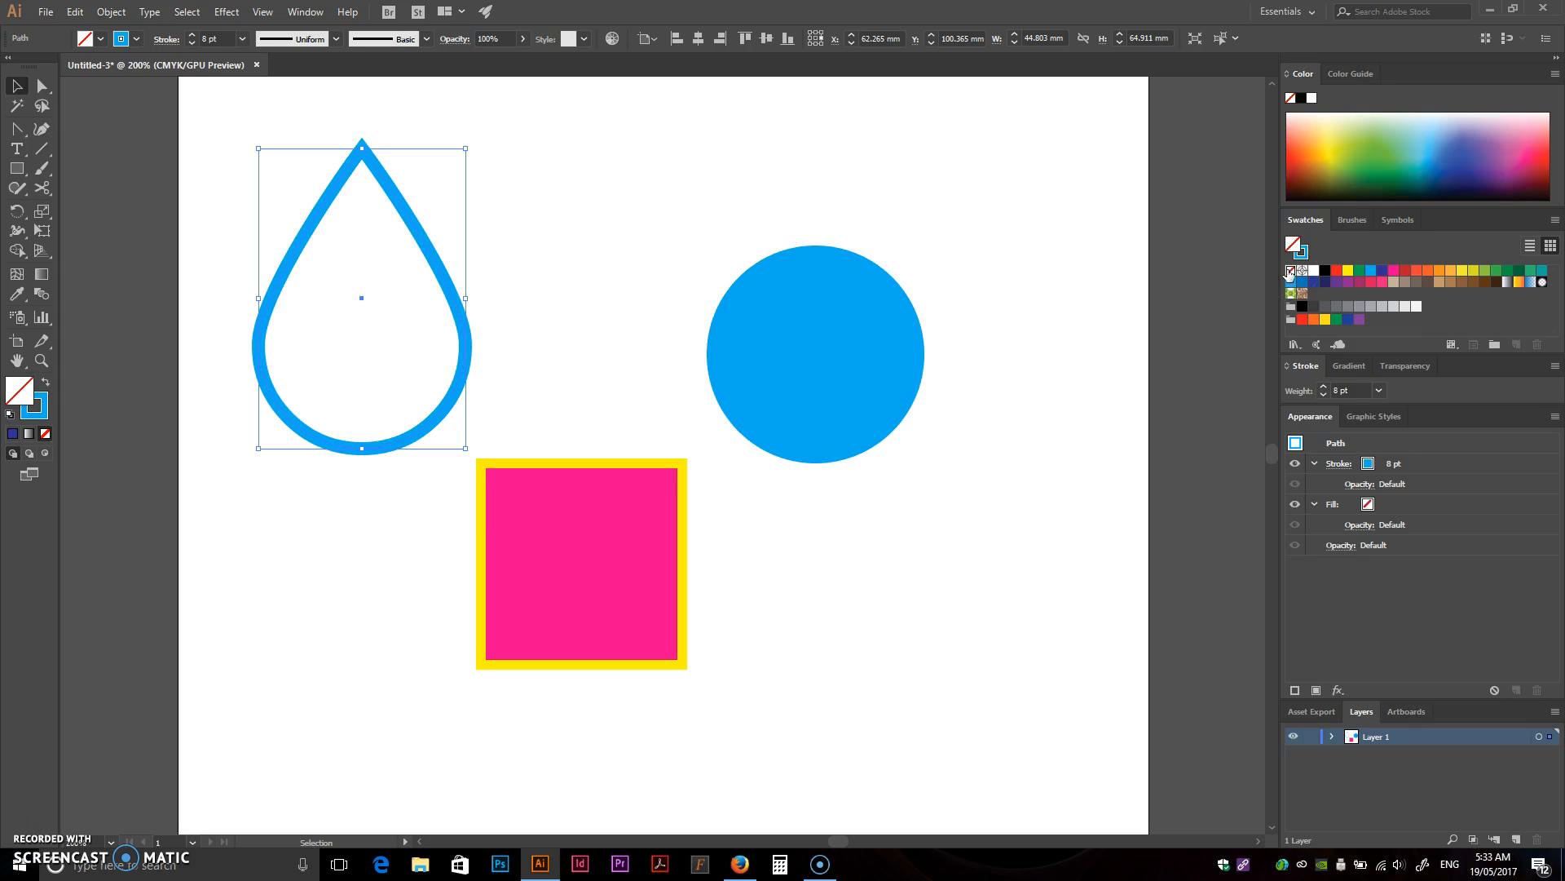
pyautogui.click(101, 38)
pyautogui.click(101, 38)
pyautogui.click(737, 188)
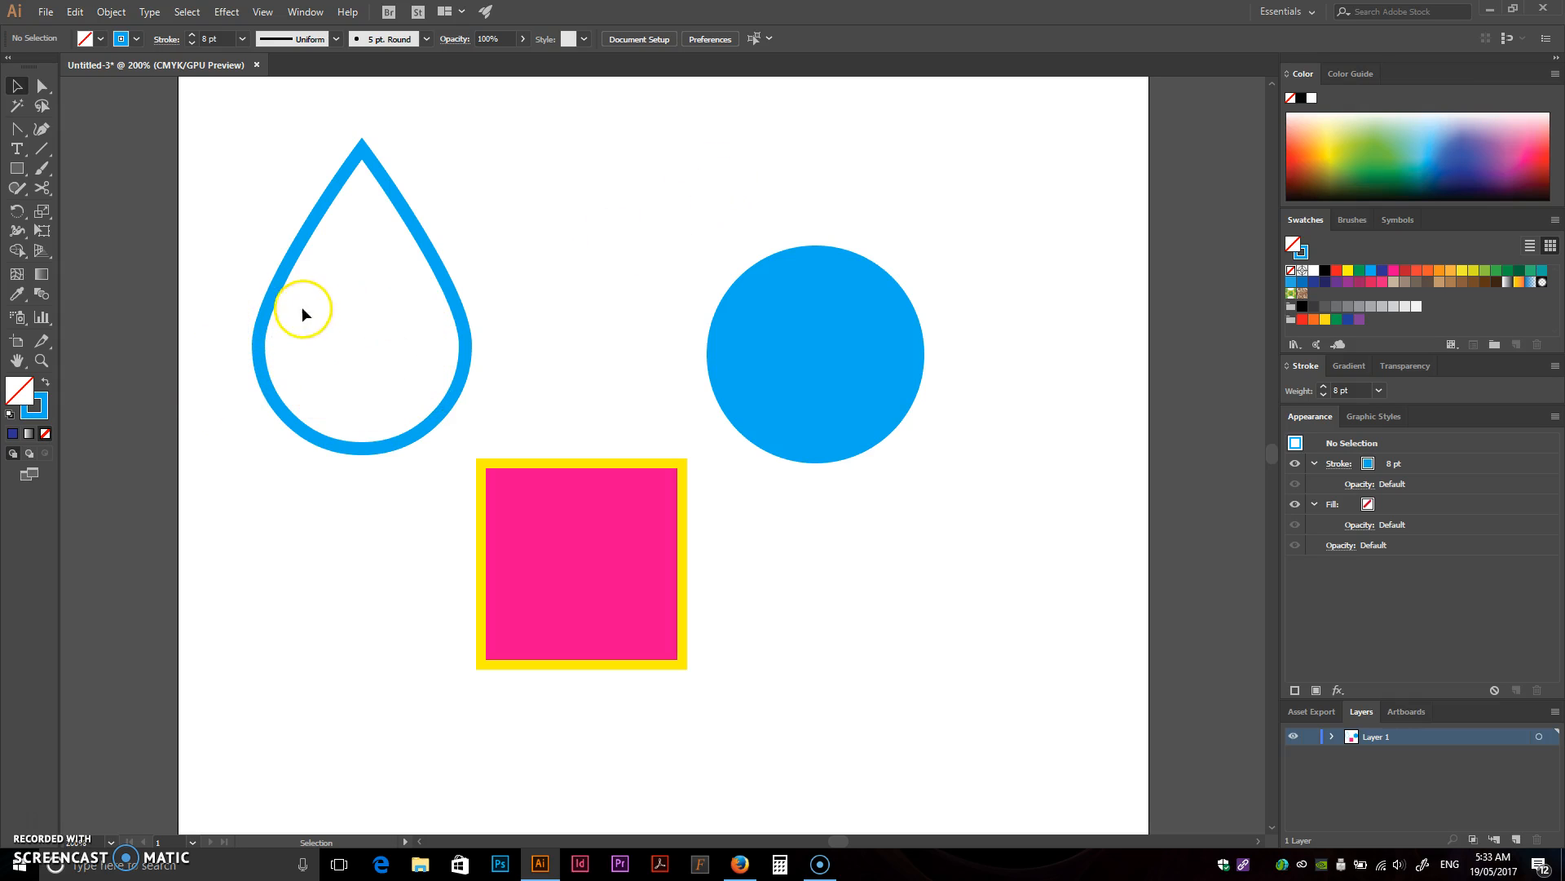
# - Shift the teardrop slightly down by its centre point and left by its outline, and move the circle above the pink square
pyautogui.moveTo(360, 299); pyautogui.dragTo(361, 338)
pyautogui.click(492, 277)
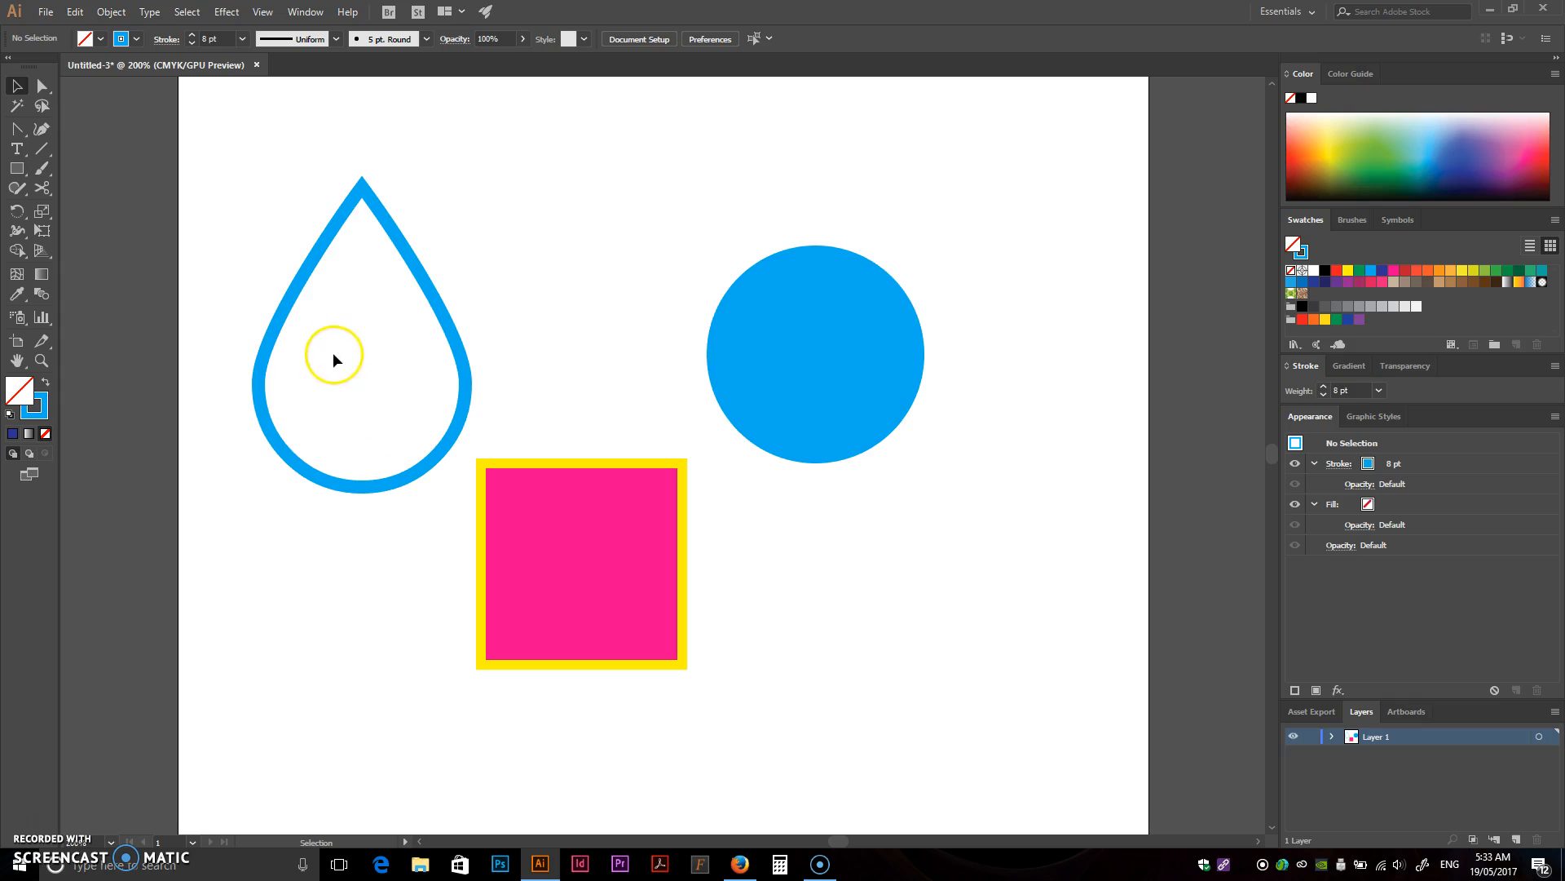
pyautogui.click(427, 291)
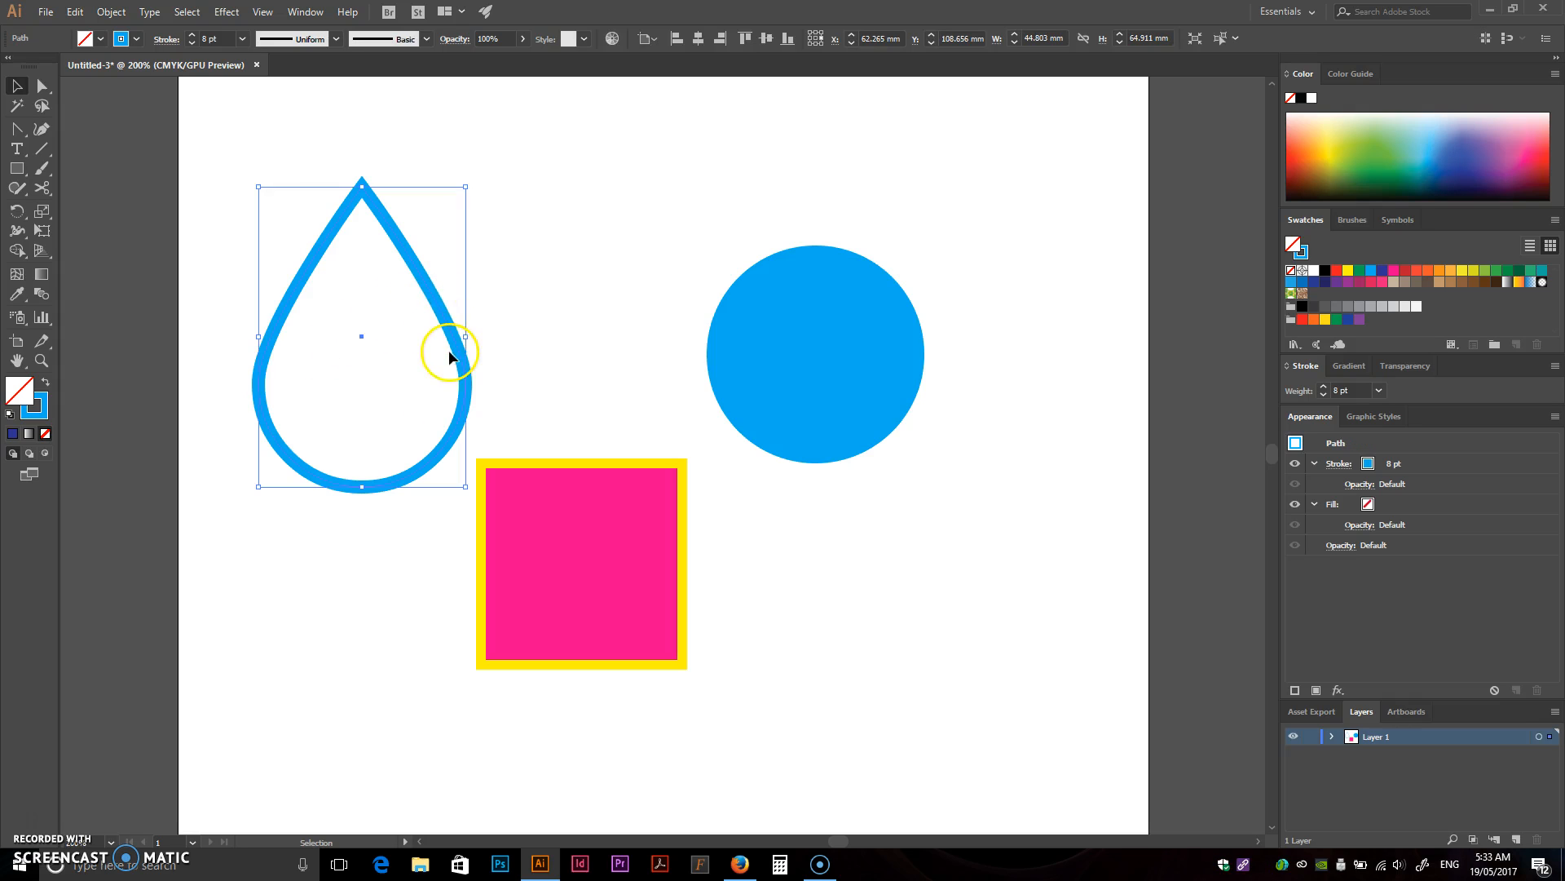
pyautogui.moveTo(433, 297)
pyautogui.mouseDown()
pyautogui.moveTo(587, 217)
pyautogui.moveTo(400, 255)
pyautogui.moveTo(420, 299)
pyautogui.mouseUp()
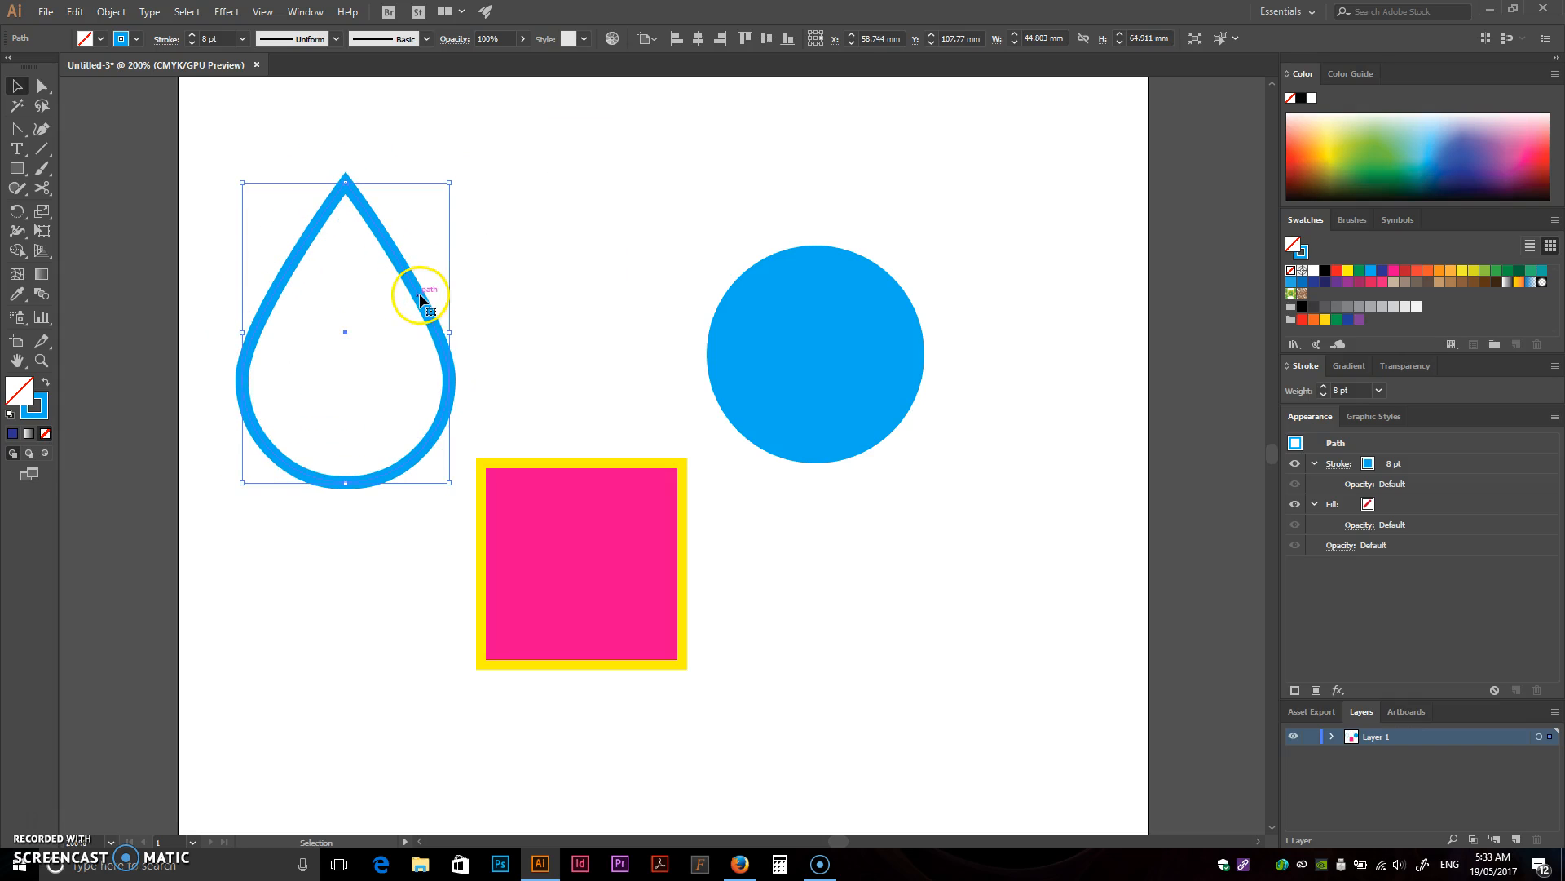
pyautogui.moveTo(862, 367); pyautogui.dragTo(660, 380)
pyautogui.click(165, 234)
# - Draw a rectangle about 48.5 by 42.3 mm beside the circle with the default white fill and black stroke, and deselect it
pyautogui.click(13, 169)
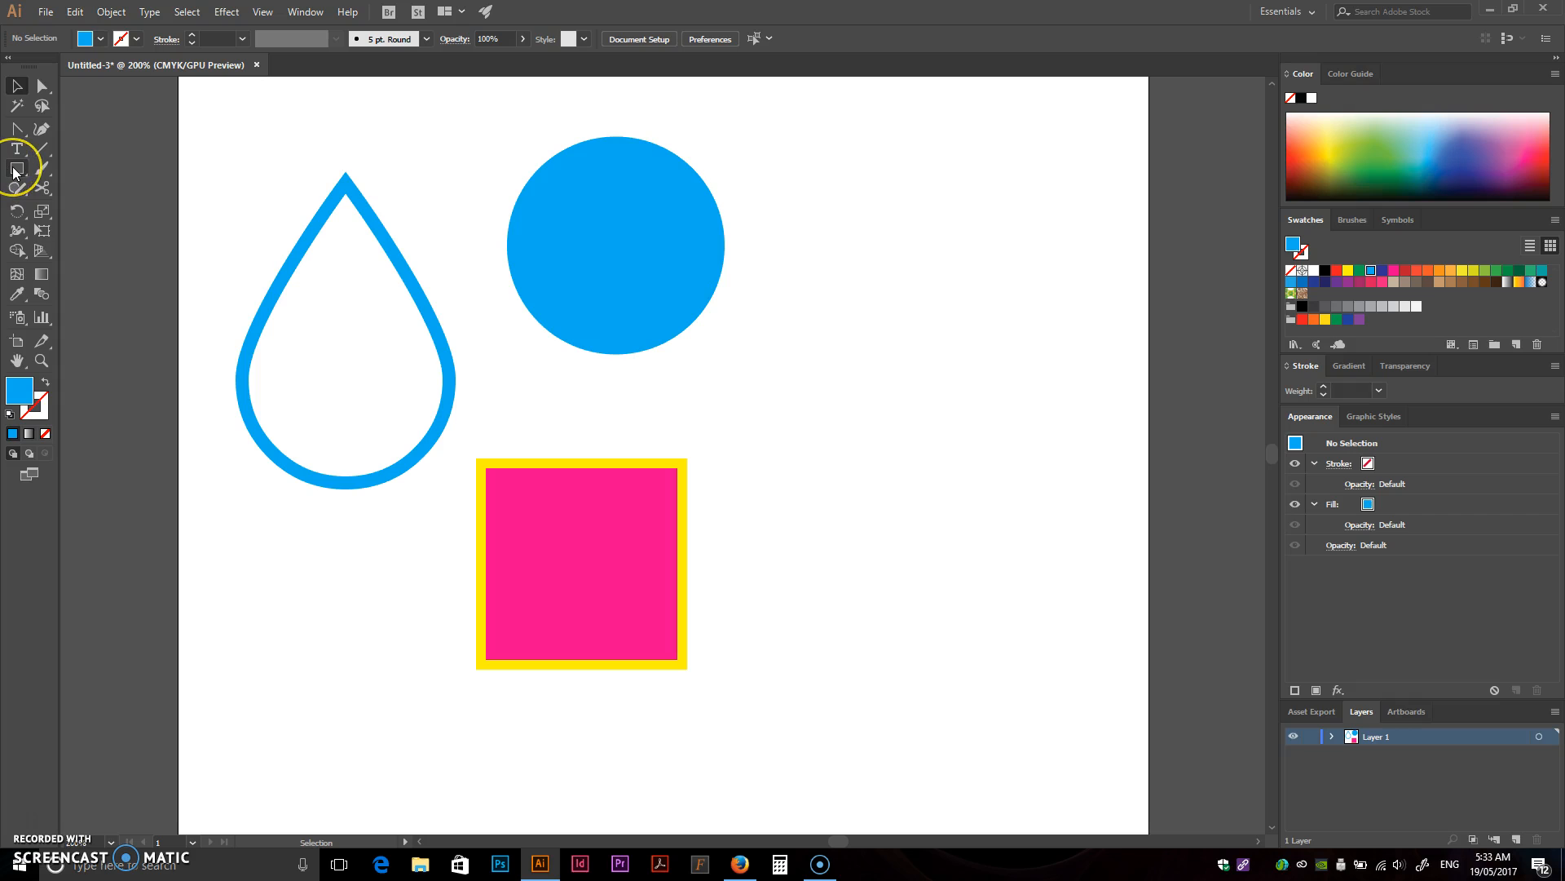
pyautogui.press('d')
pyautogui.moveTo(825, 233); pyautogui.dragTo(1049, 429)
pyautogui.click(16, 86)
pyautogui.click(1035, 733)
# - Reposition the white-filled rectangle twice by its filled interior, clearing the selection in between
pyautogui.moveTo(948, 341); pyautogui.dragTo(980, 324)
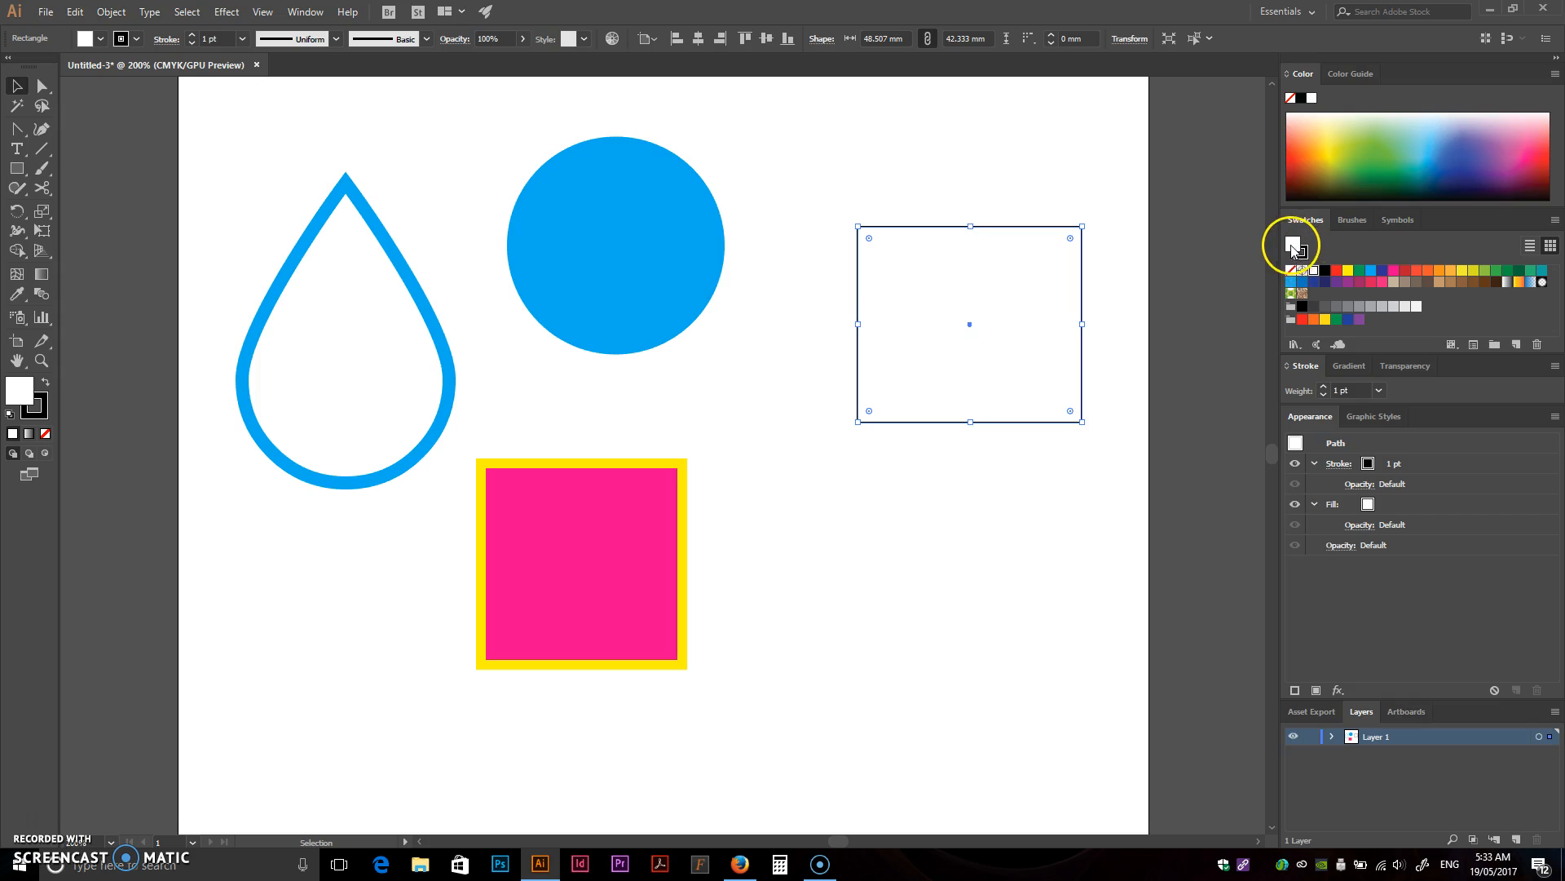
pyautogui.click(1094, 196)
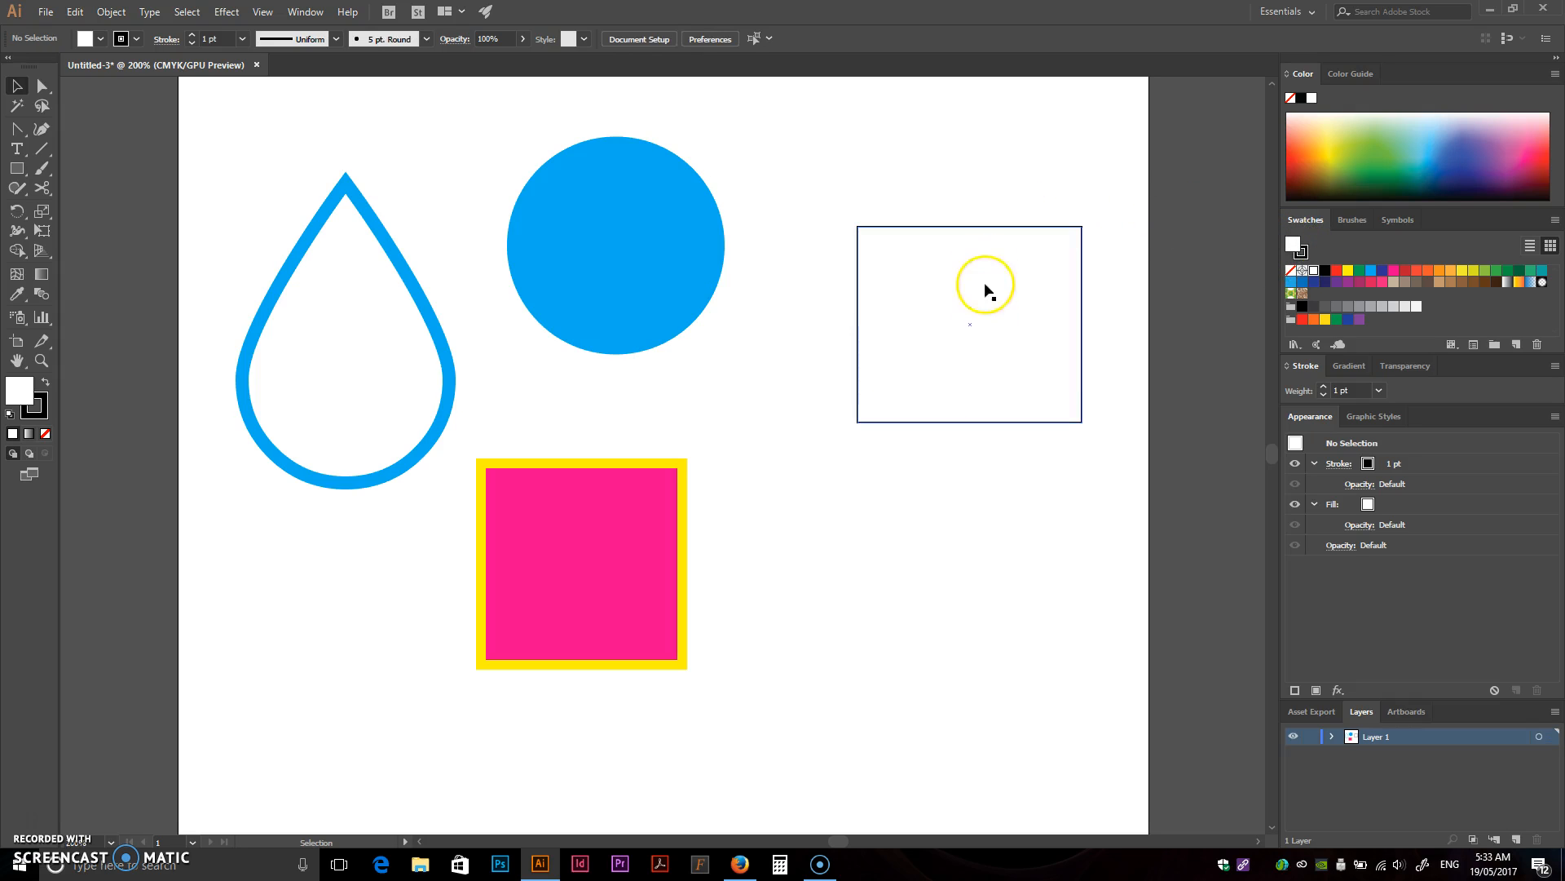
pyautogui.moveTo(996, 294); pyautogui.dragTo(961, 340)
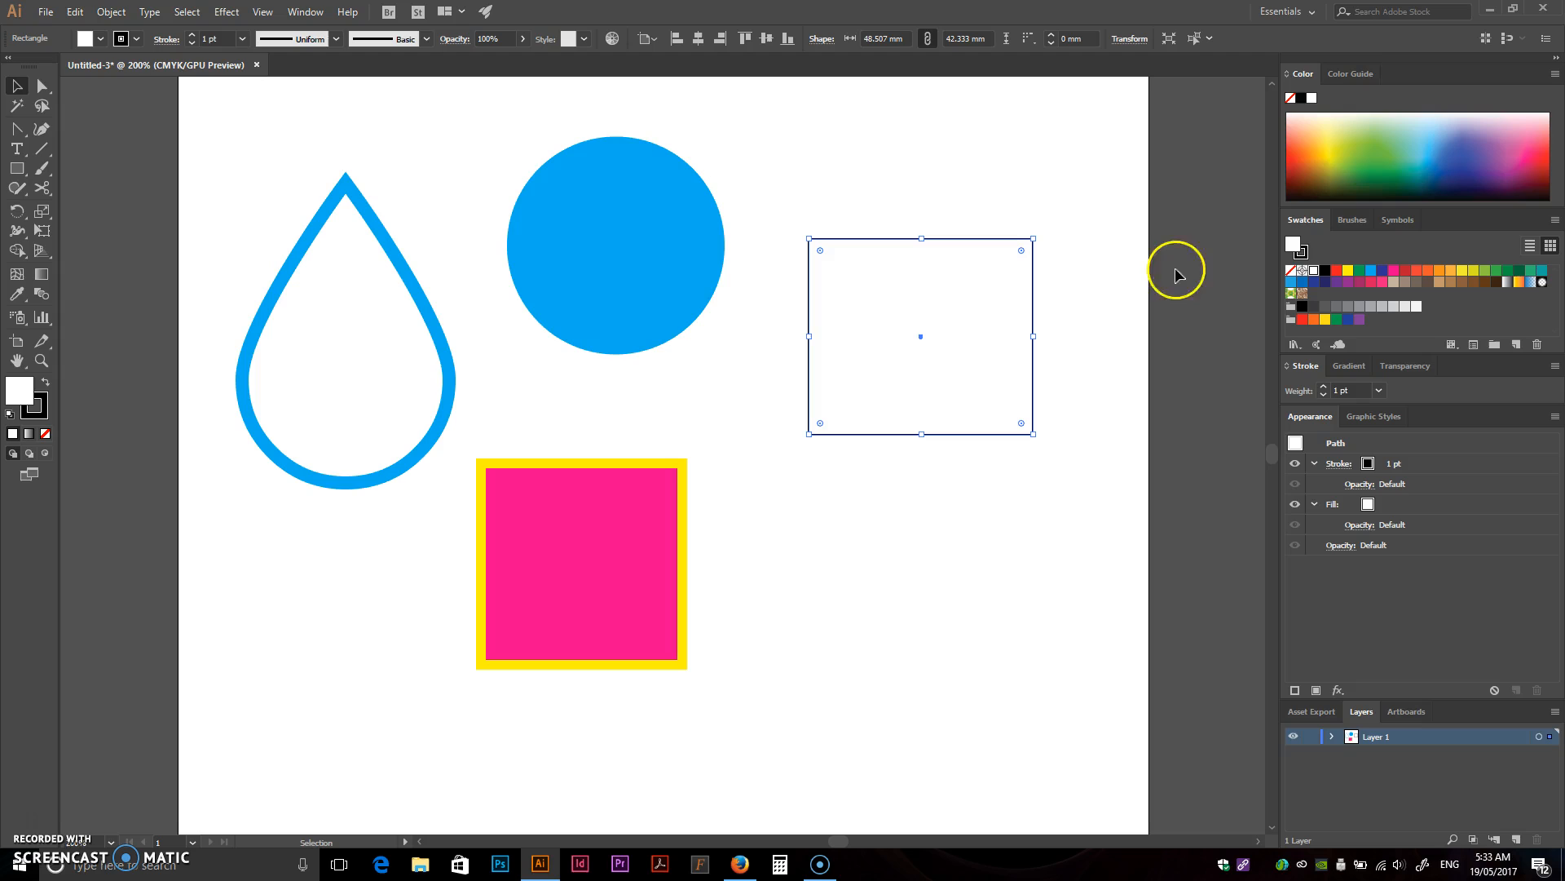
# - Set the rectangle's fill to None, deselect it, and try to select it through its empty interior
pyautogui.click(1289, 270)
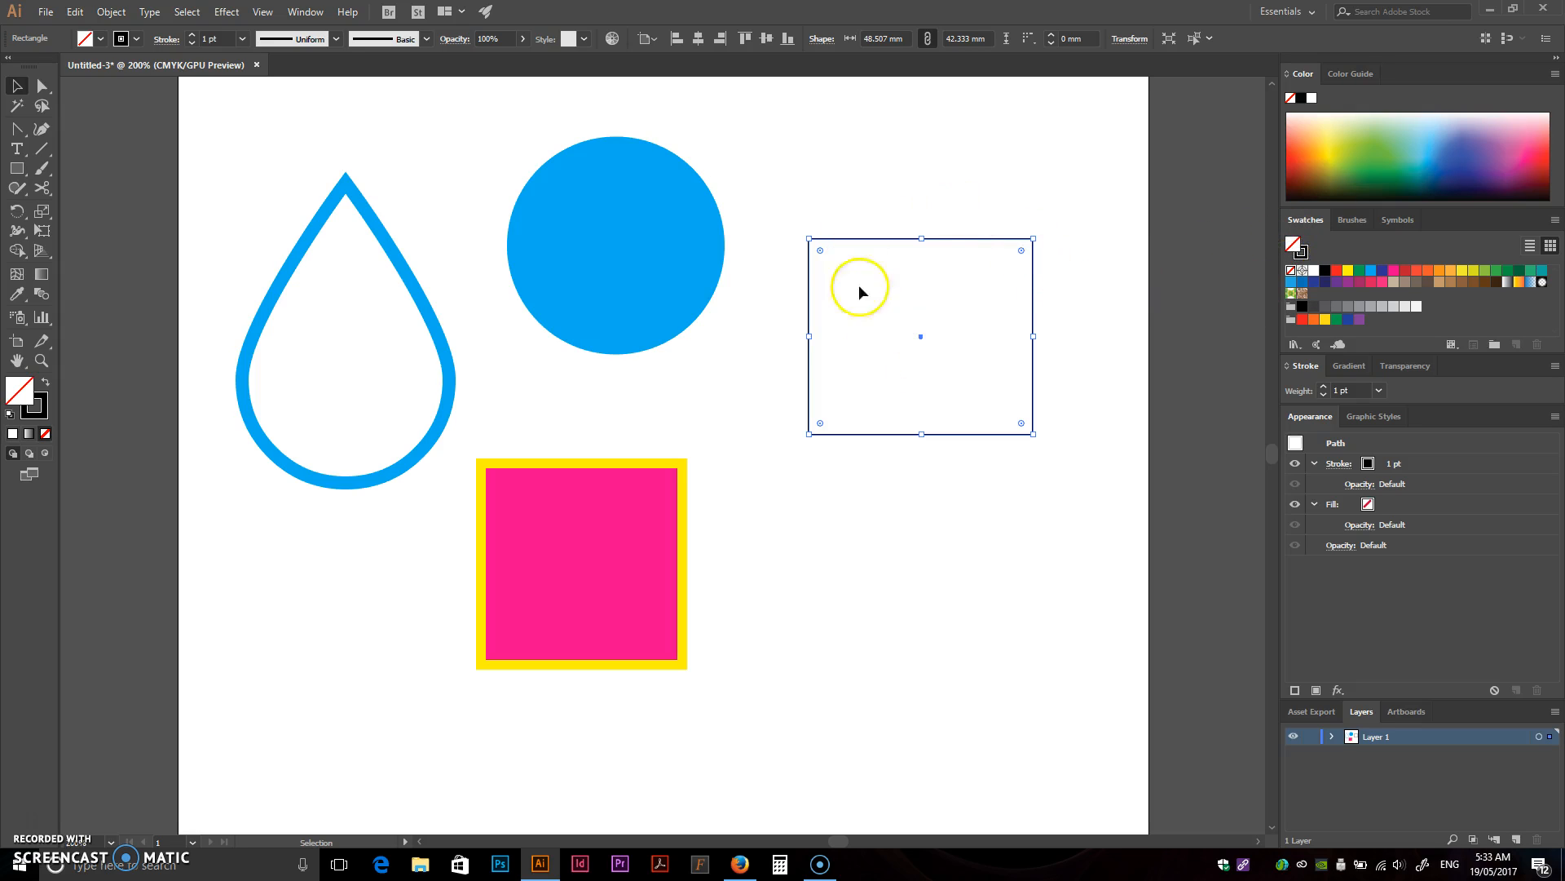
pyautogui.click(1092, 242)
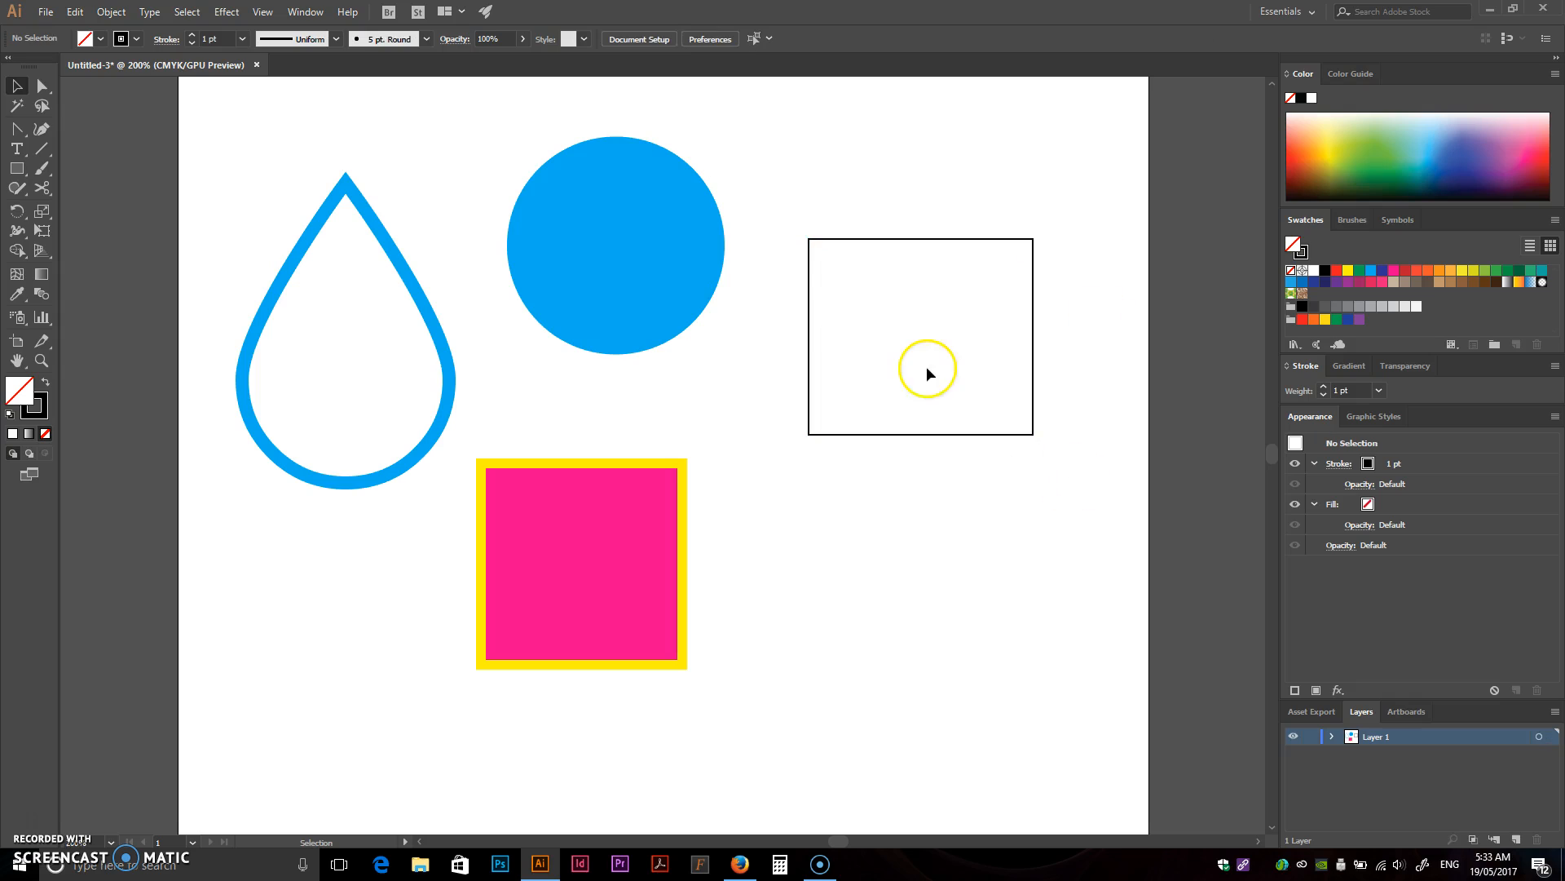
pyautogui.click(919, 327)
pyautogui.click(909, 320)
# - Move the unfilled rectangle down beside the pink square by its outline, try reselecting it at its edge, and leave it deselected
pyautogui.moveTo(1033, 344); pyautogui.dragTo(1051, 545)
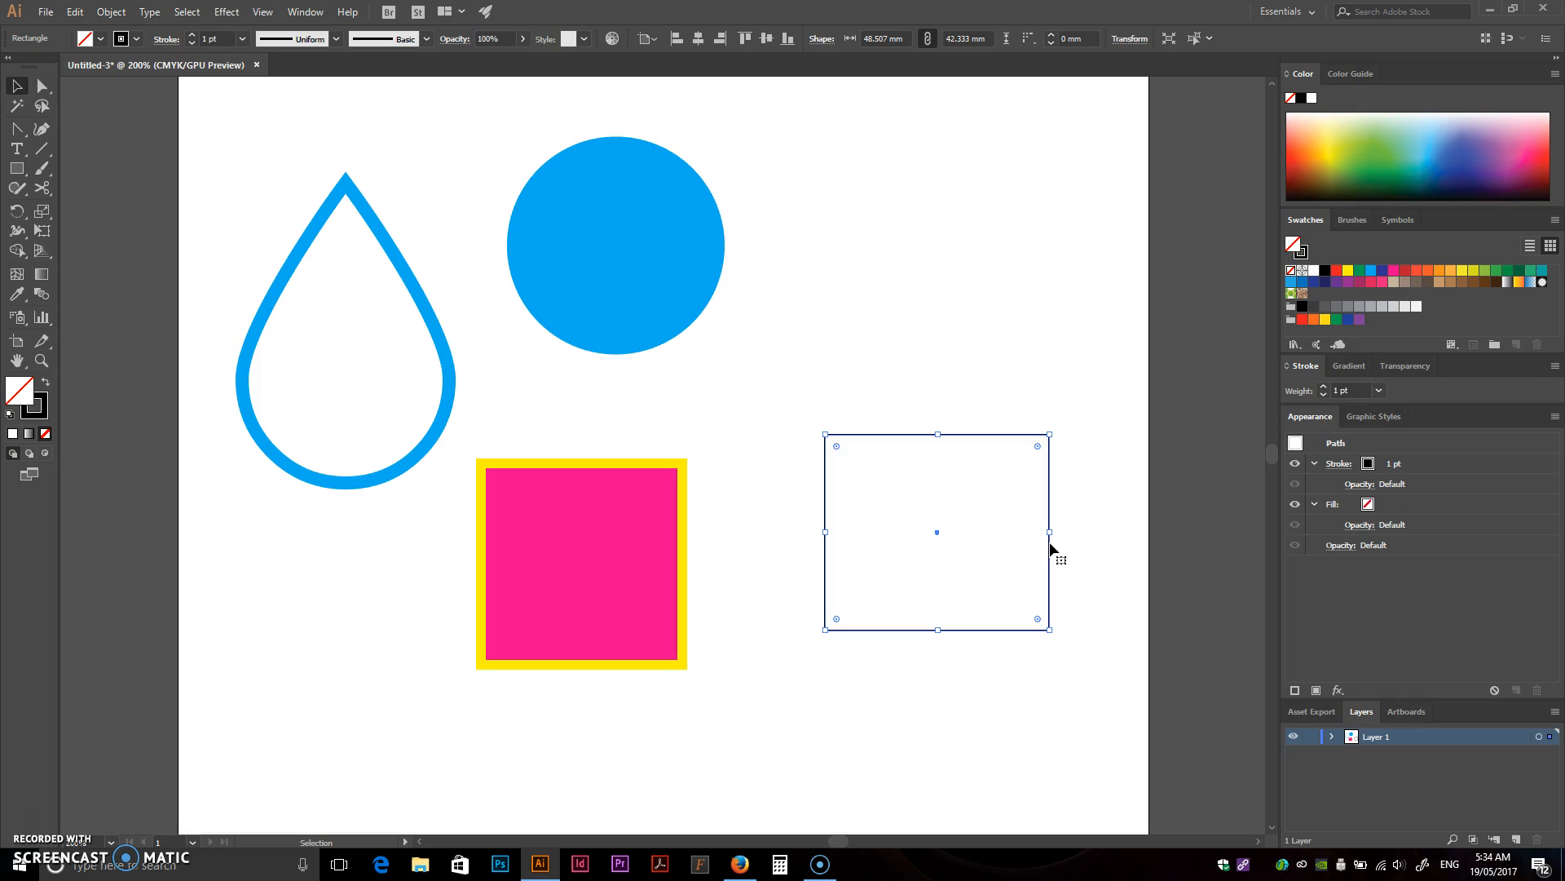
pyautogui.click(1041, 455)
pyautogui.click(1011, 411)
pyautogui.click(1011, 434)
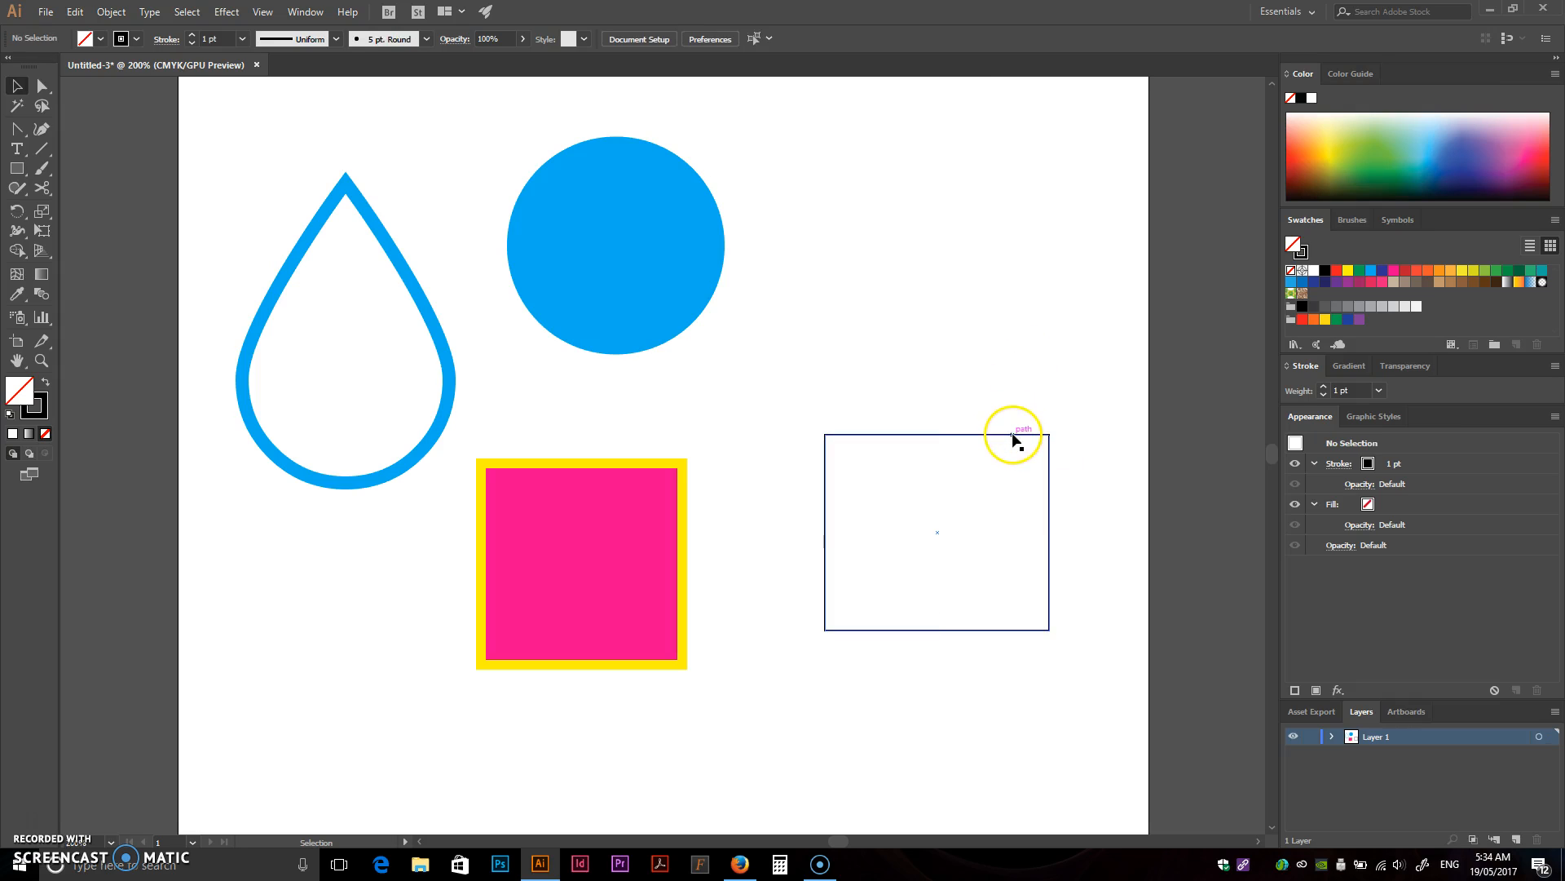
pyautogui.click(976, 336)
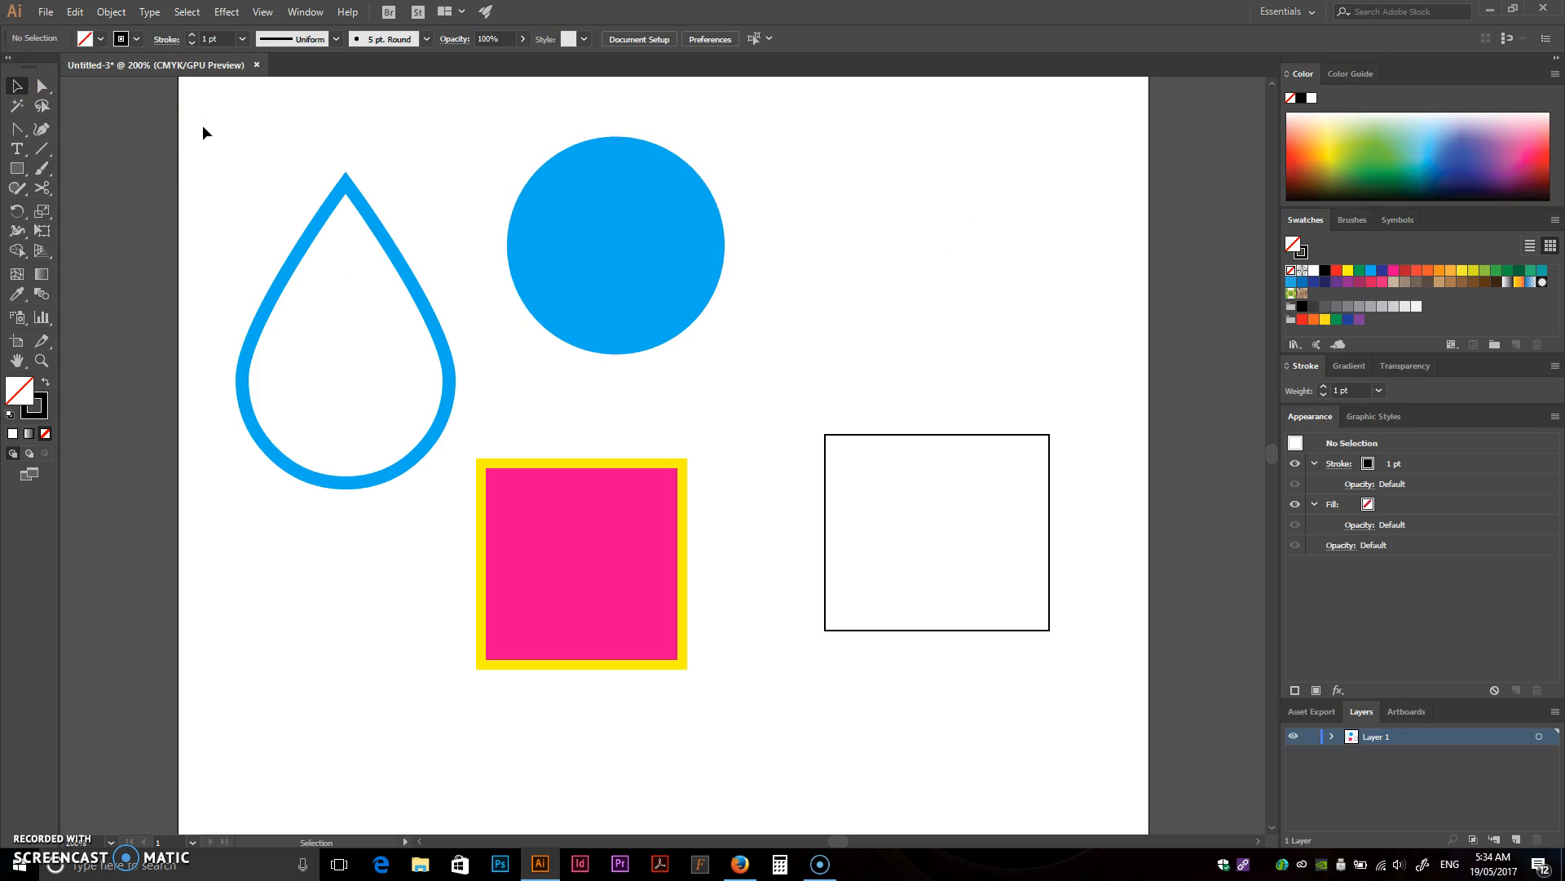
# - Try marquee selections across all four shapes and around the circle alone, clearing the selection at the end
pyautogui.moveTo(1060, 156); pyautogui.dragTo(256, 653)
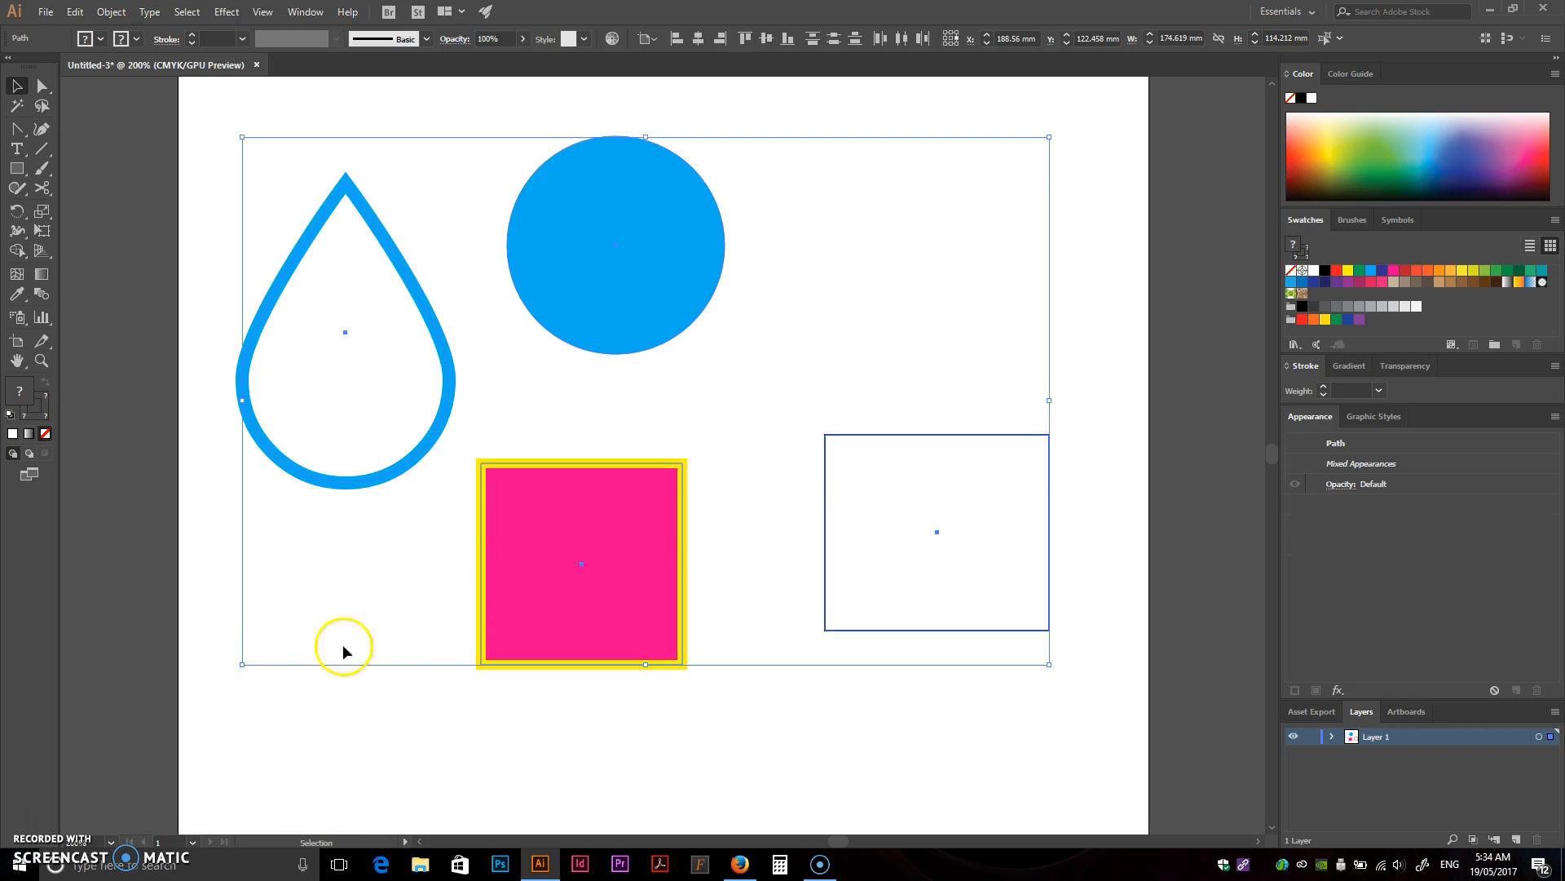
pyautogui.click(900, 215)
pyautogui.moveTo(964, 177); pyautogui.dragTo(380, 551)
pyautogui.moveTo(774, 93); pyautogui.dragTo(472, 393)
pyautogui.click(763, 201)
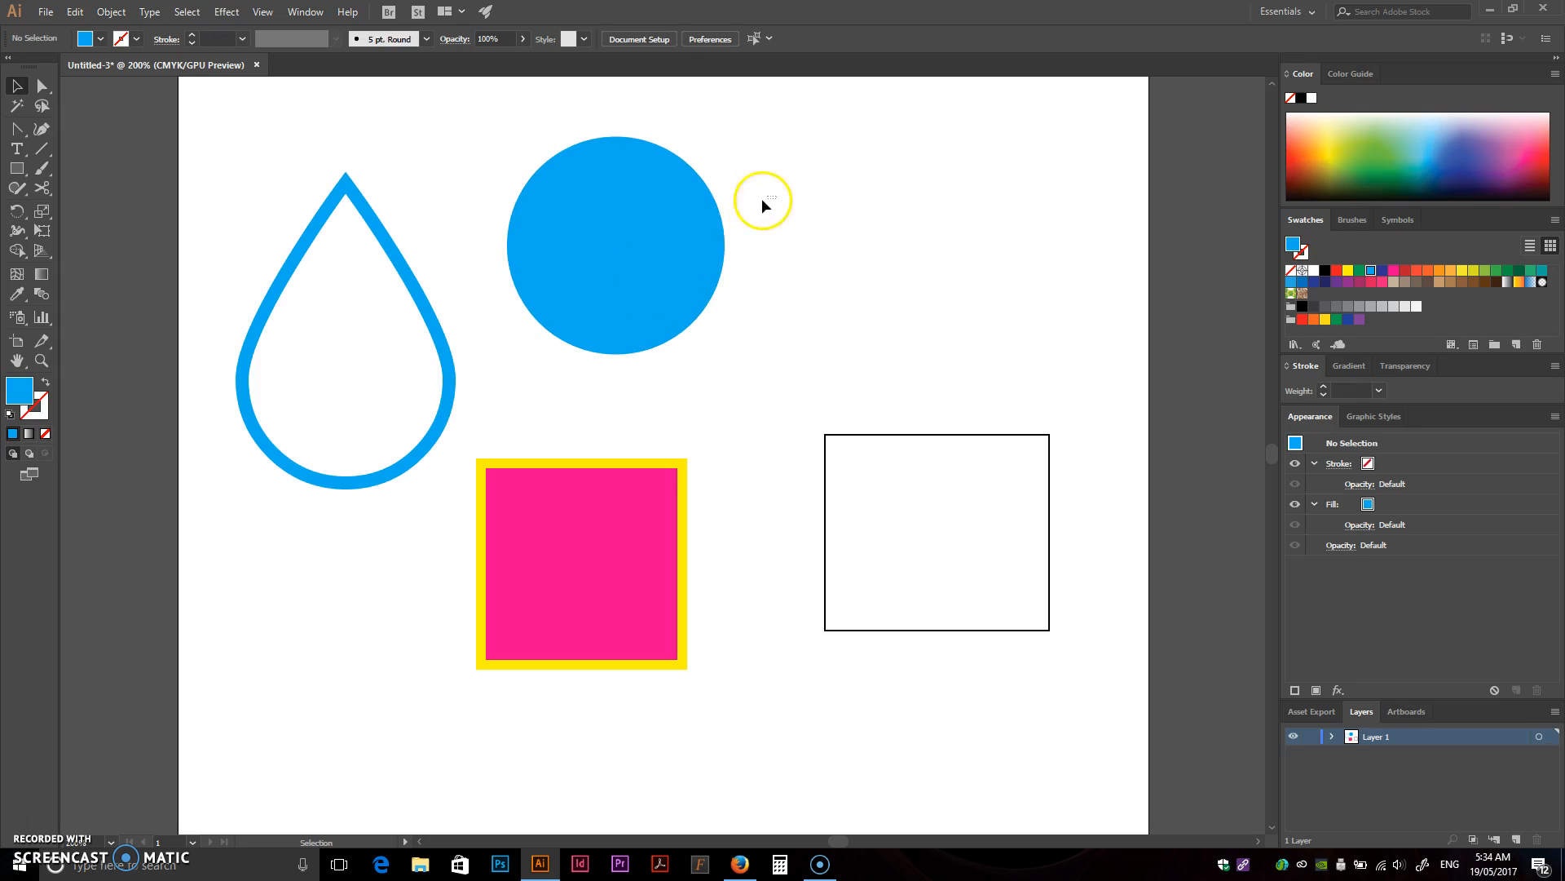
# - Select all four shapes together and give them a green fill and a black stroke
pyautogui.moveTo(716, 232); pyautogui.dragTo(717, 232)
pyautogui.moveTo(975, 164); pyautogui.dragTo(370, 550)
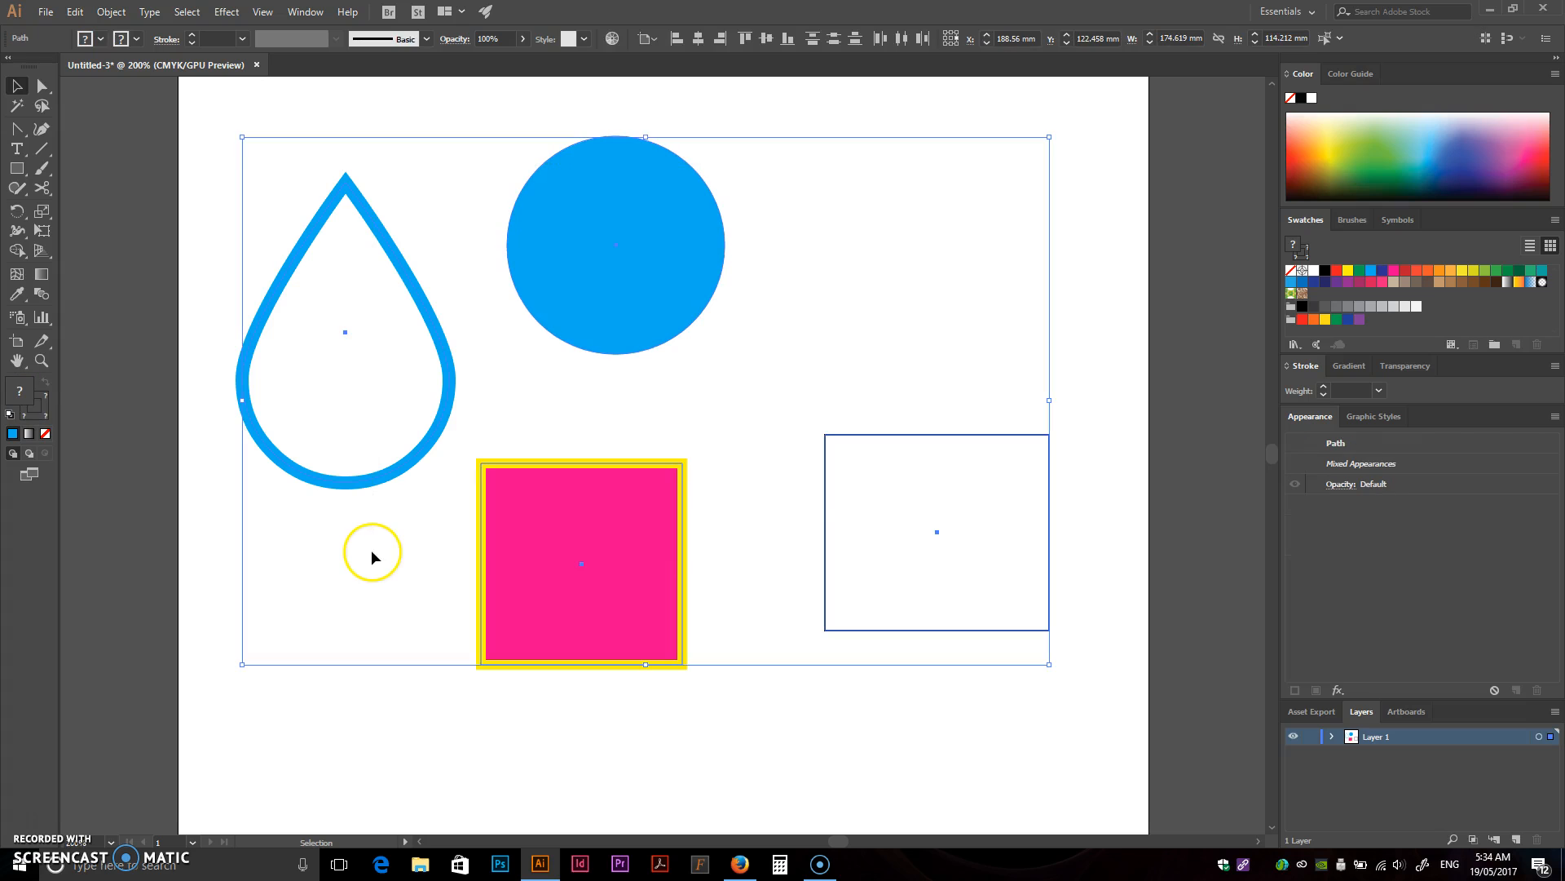
pyautogui.click(1363, 274)
pyautogui.click(1302, 250)
pyautogui.click(1325, 269)
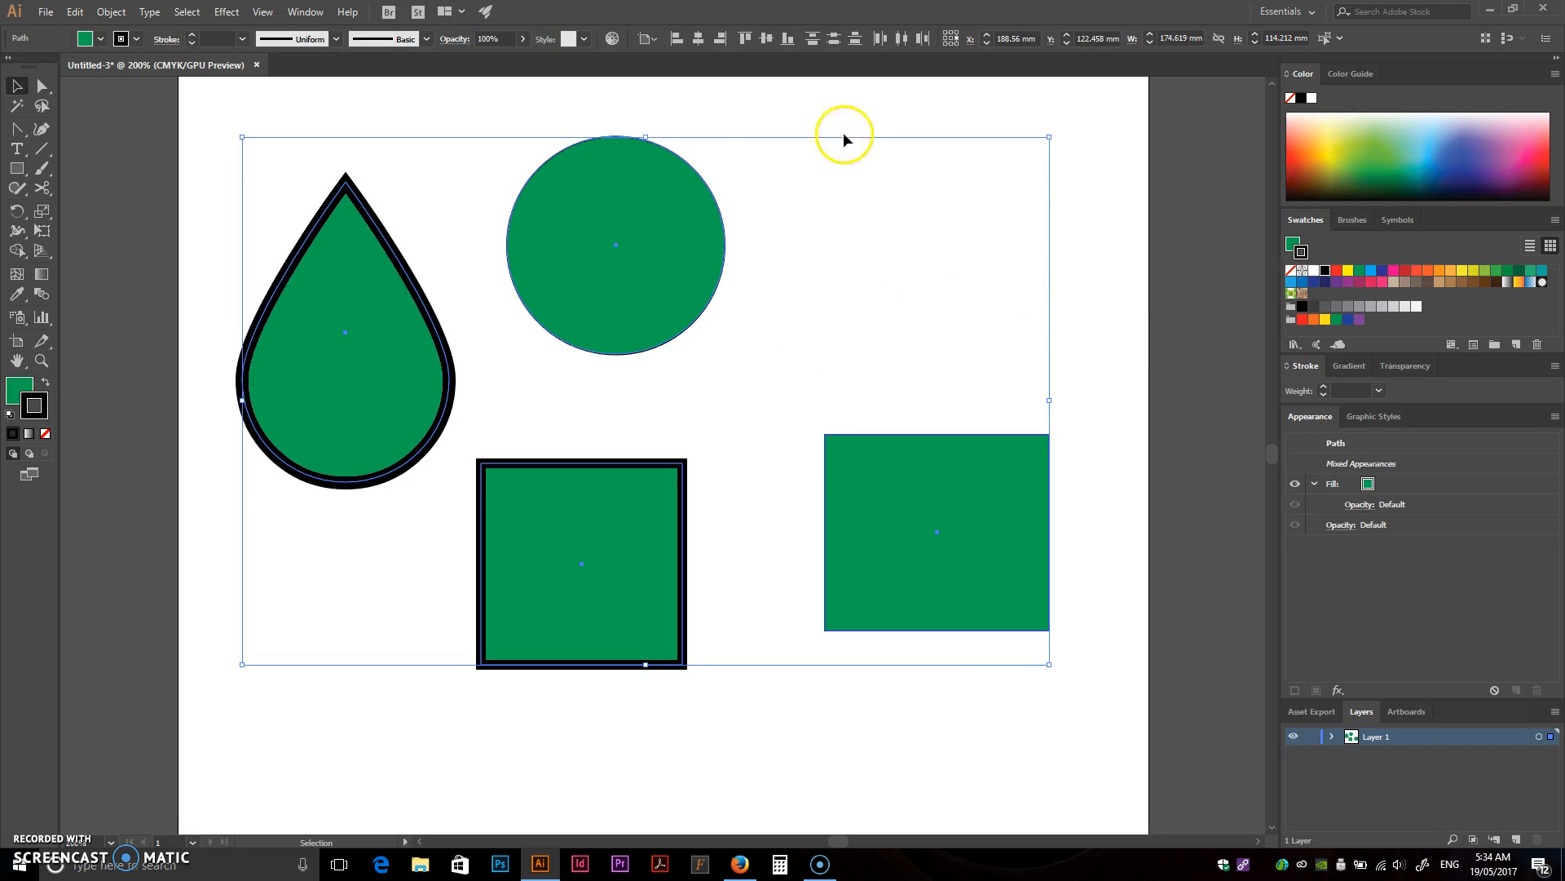
# - Set the stroke weight of all four shapes to 1 pt and deselect them
pyautogui.click(242, 40)
pyautogui.click(274, 109)
pyautogui.click(175, 120)
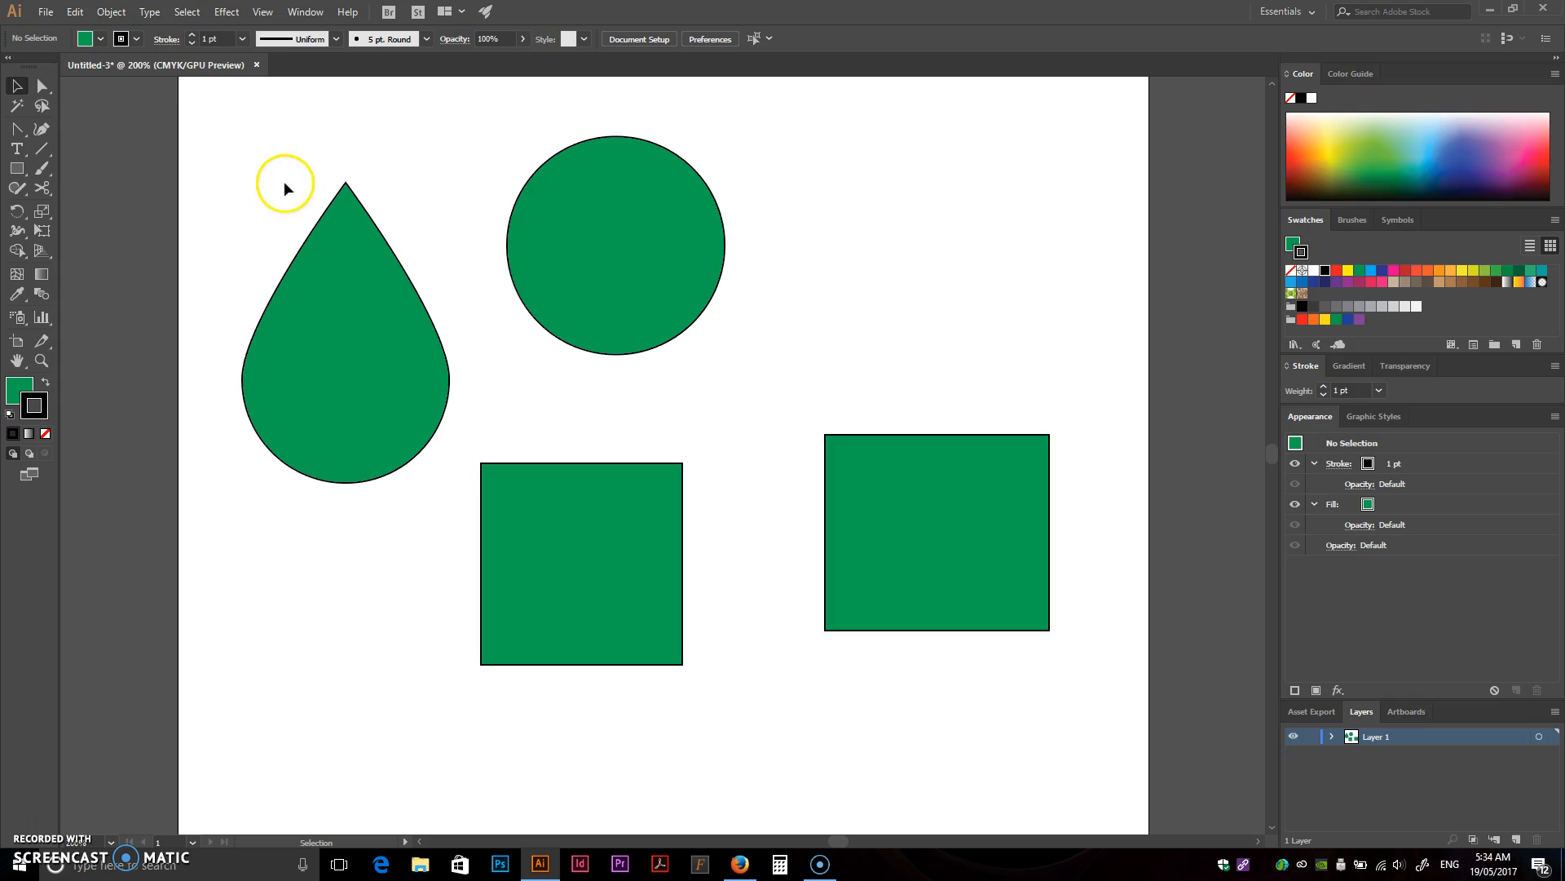
# - Marquee-select all four green shapes and delete them
pyautogui.moveTo(217, 126); pyautogui.dragTo(1081, 750)
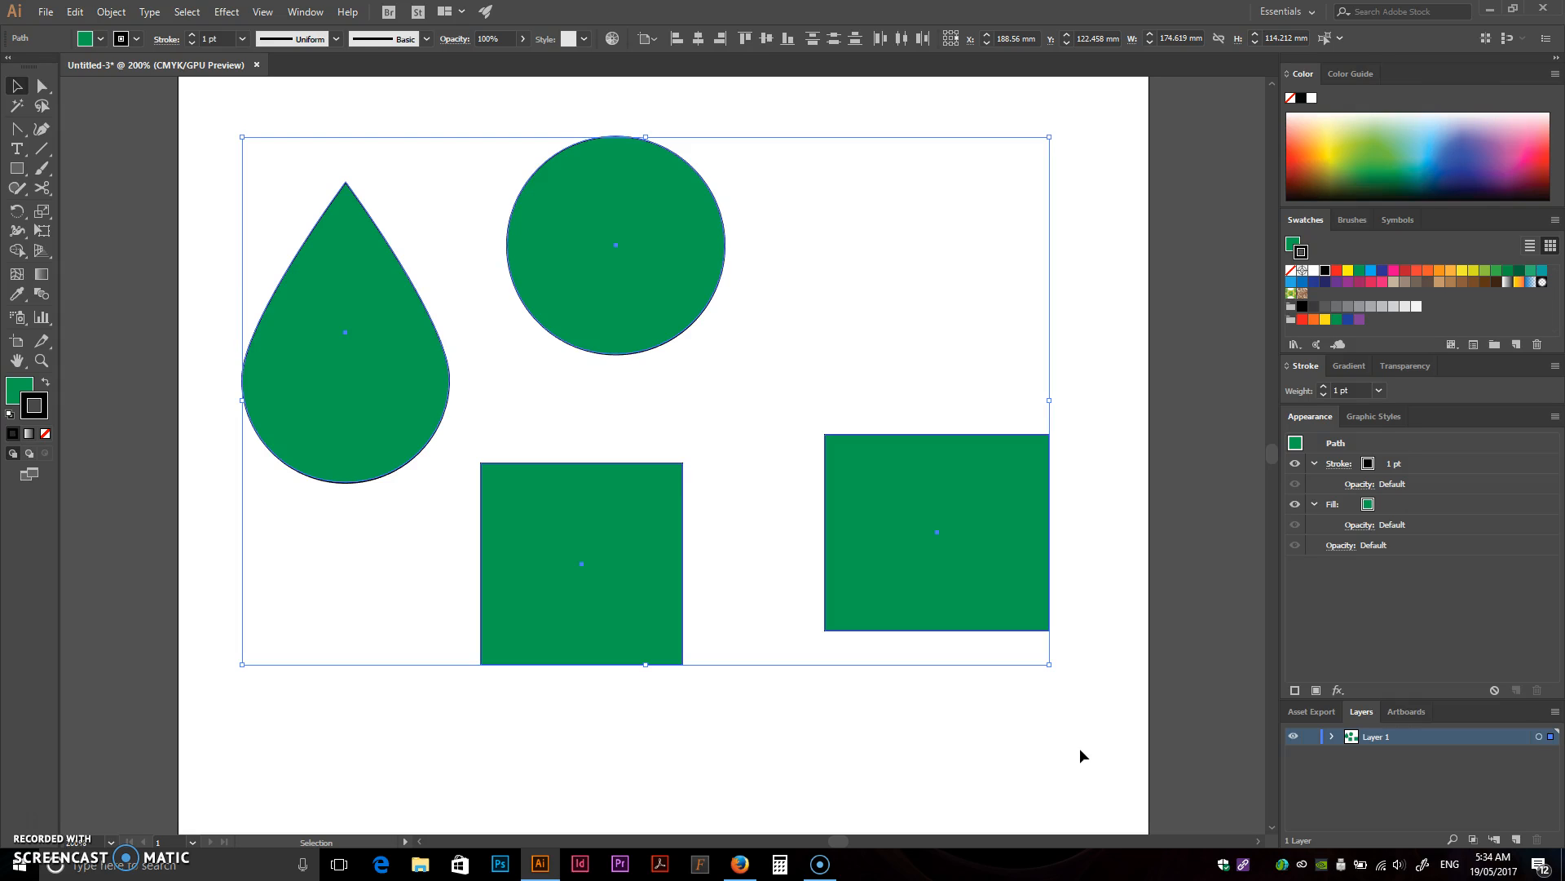
pyautogui.press('Delete')
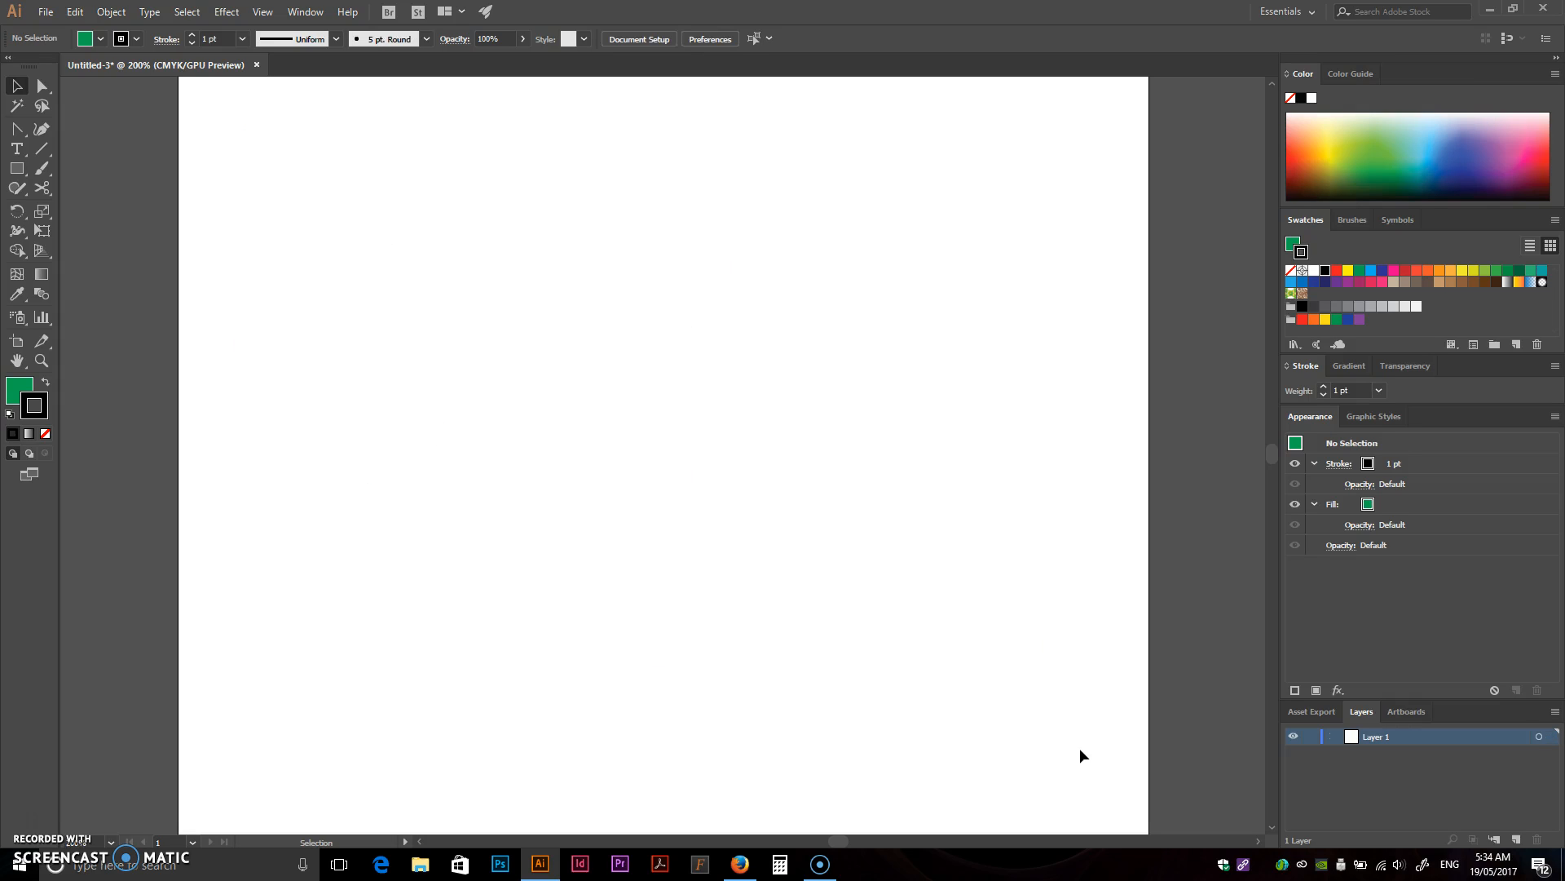
# - Undo the deletion and every earlier edit, stepping back through the history to the original blank artboard
pyautogui.hotkey('ctrl', 'z')
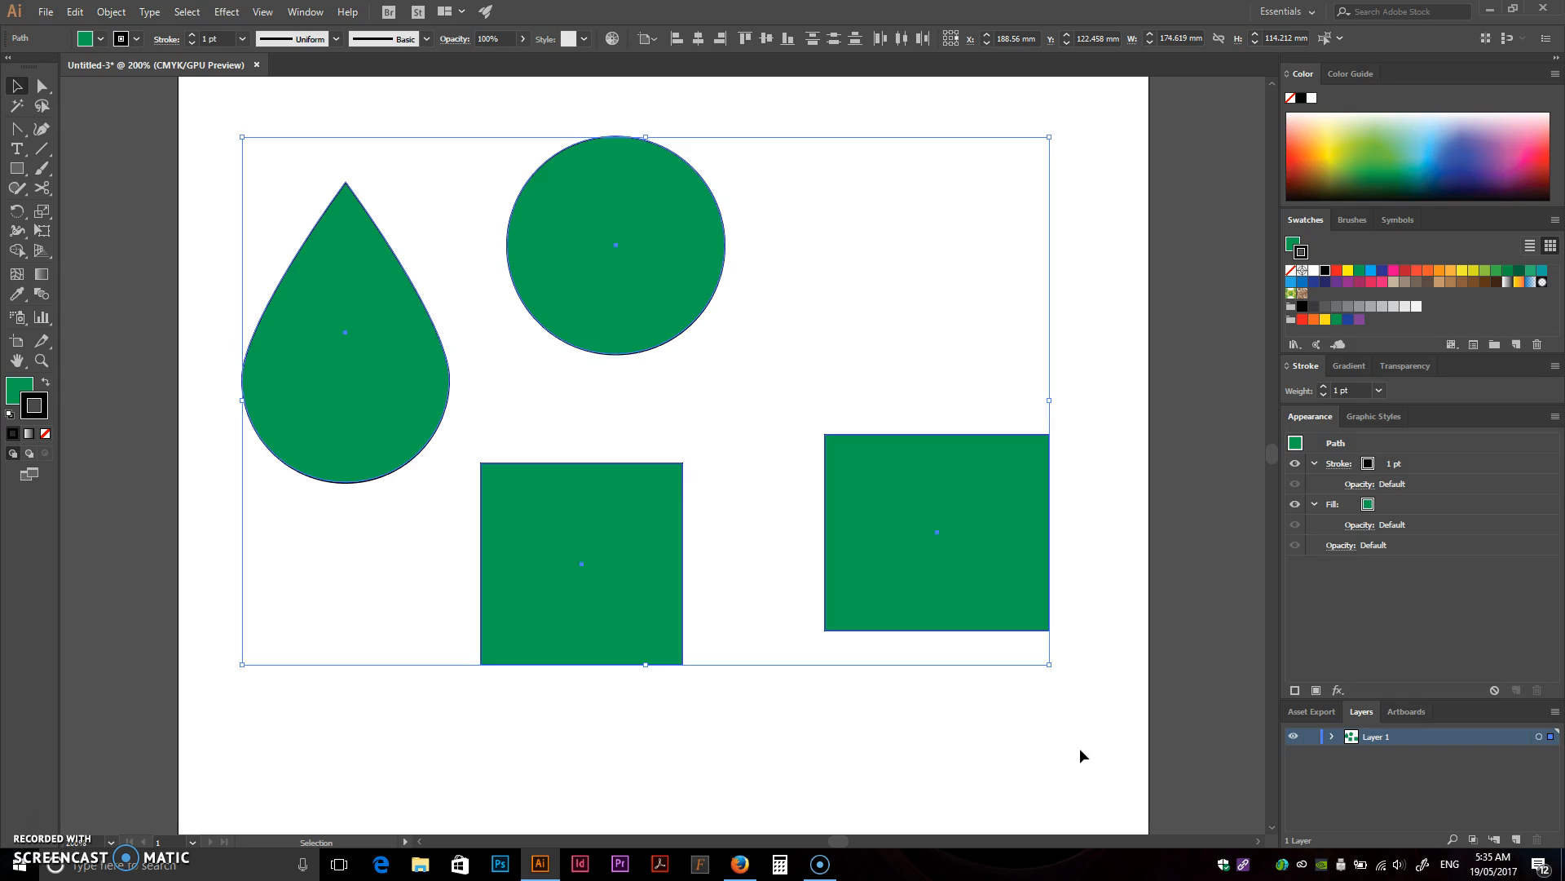
pyautogui.press('a')
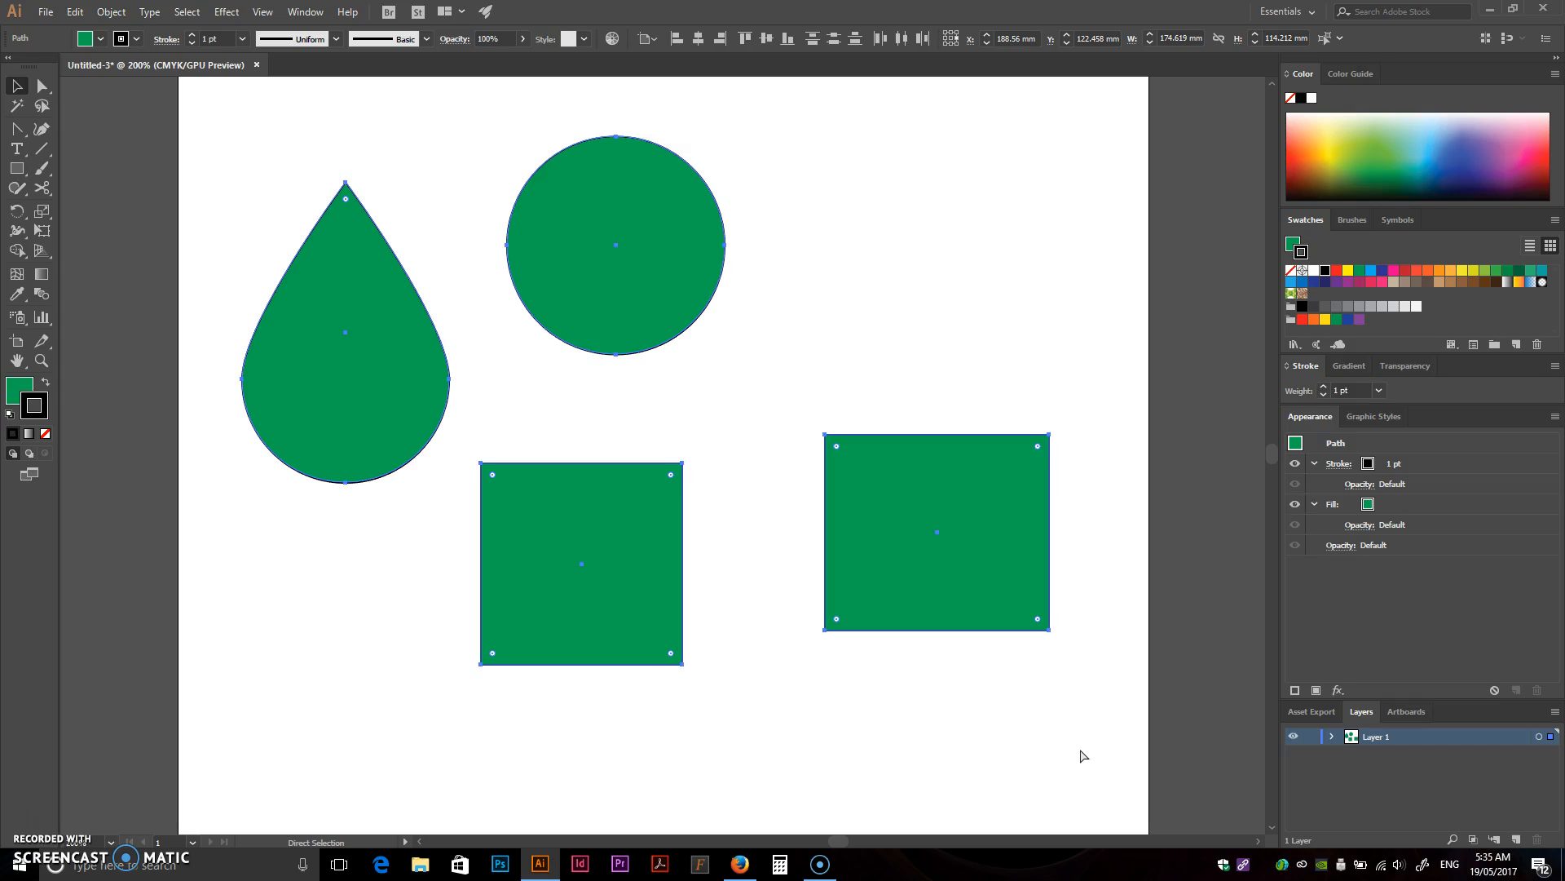
pyautogui.hotkey('ctrl', 'z')
pyautogui.hotkey('ctrl', 'z')
pyautogui.hotkey('ctrl', 'z')
pyautogui.hotkey('ctrl', 'z')
pyautogui.hotkey('ctrl', 'z')
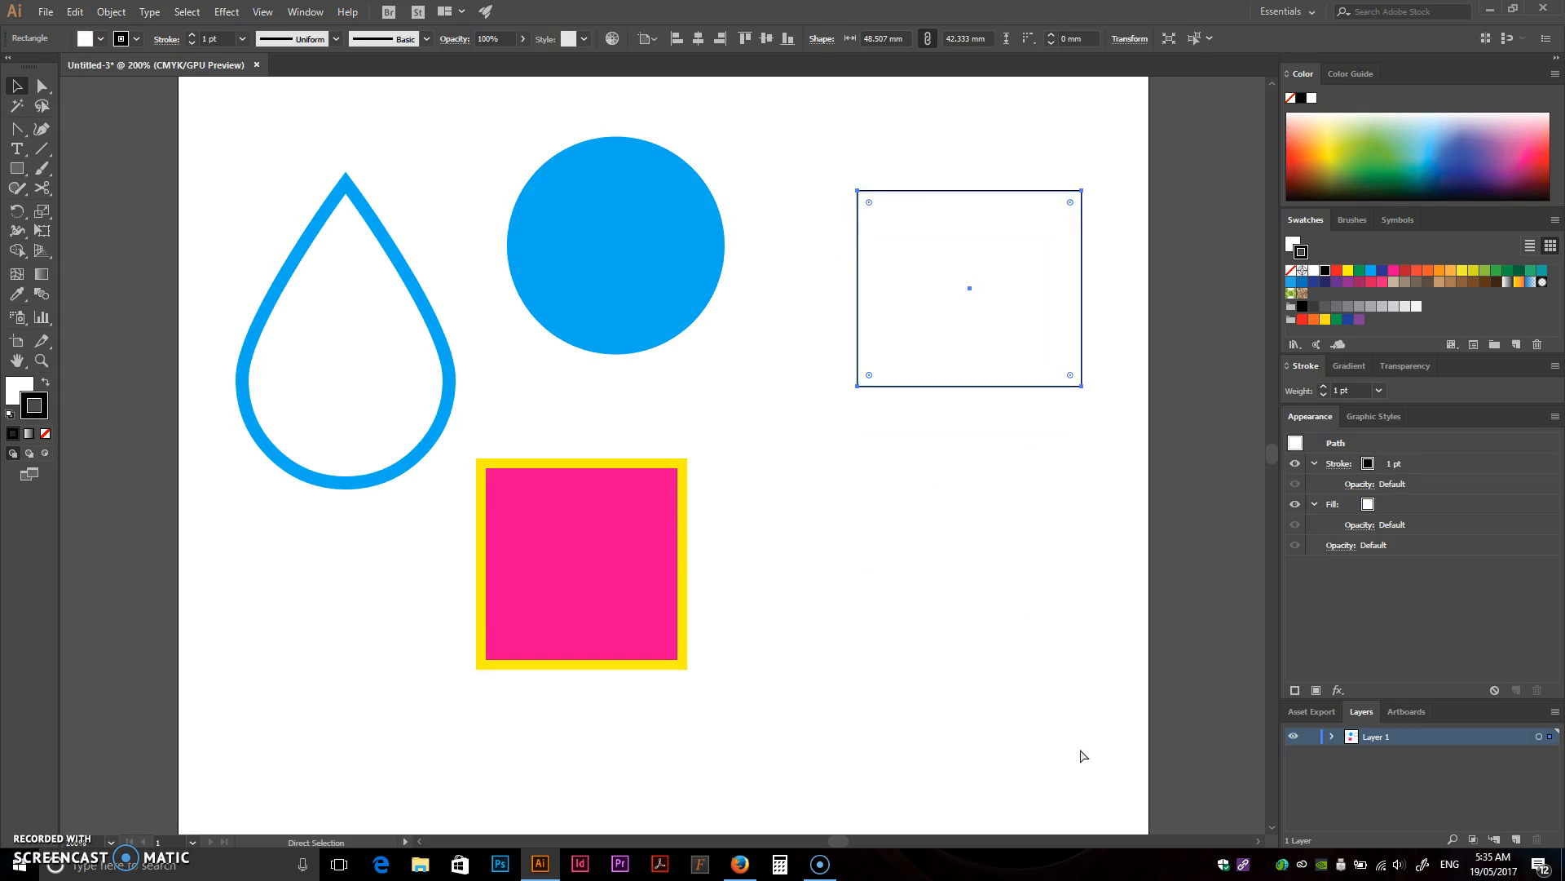
pyautogui.hotkey('ctrl', 'z')
pyautogui.hotkey('ctrl', 'z')
pyautogui.hotkey('ctrl', 'z')
pyautogui.hotkey('ctrl', 'z')
pyautogui.hotkey('ctrl', 'z')
pyautogui.hotkey('ctrl', 'z')
pyautogui.hotkey('ctrl', 'z')
pyautogui.hotkey('ctrl', 'z')
pyautogui.hotkey('ctrl', 'z')
pyautogui.hotkey('ctrl', 'z')
pyautogui.hotkey('ctrl', 'z')
pyautogui.hotkey('ctrl', 'z')
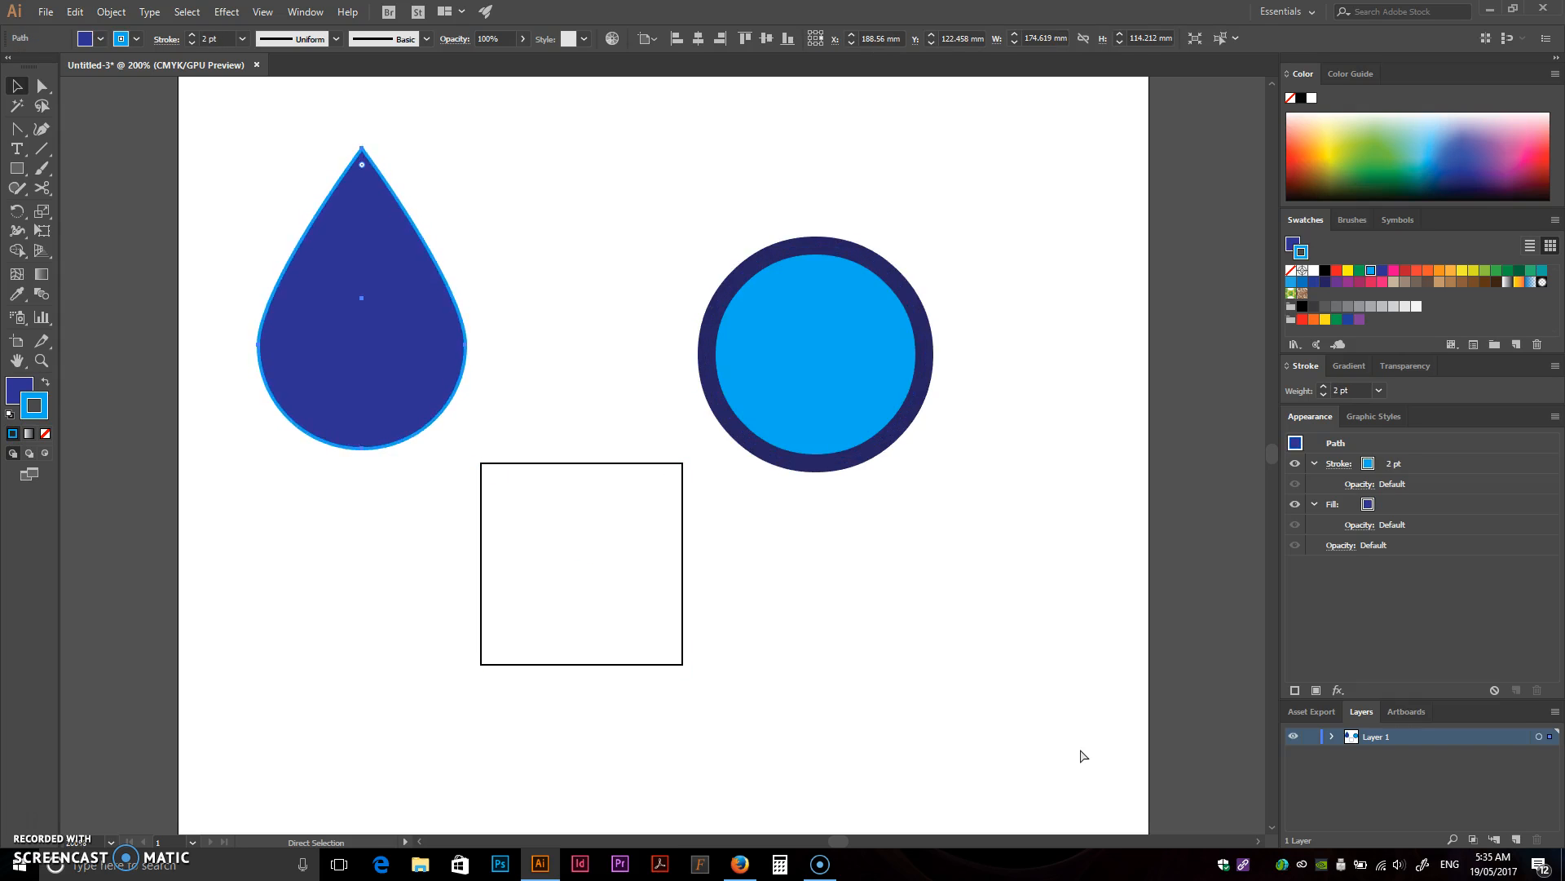
pyautogui.hotkey('ctrl', 'z')
pyautogui.hotkey('ctrl', 'z')
pyautogui.hotkey('ctrl', 'z')
pyautogui.hotkey('ctrl', 'z')
pyautogui.hotkey('ctrl', 'z')
pyautogui.hotkey('ctrl', 'z')
pyautogui.hotkey('ctrl', 'z')
pyautogui.hotkey('ctrl', 'z')
pyautogui.hotkey('ctrl', 'z')
pyautogui.hotkey('ctrl', 'z')
pyautogui.hotkey('ctrl', 'z')
pyautogui.hotkey('ctrl', 'z')
pyautogui.hotkey('ctrl', 'z')
pyautogui.hotkey('ctrl', 'z')
pyautogui.hotkey('ctrl', 'z')
pyautogui.hotkey('ctrl', 'z')
pyautogui.hotkey('ctrl', 'z')
pyautogui.hotkey('ctrl', 'z')
pyautogui.hotkey('ctrl', 'z')
pyautogui.hotkey('ctrl', 'z')
pyautogui.hotkey('ctrl', 'z')
pyautogui.hotkey('ctrl', 'z')
pyautogui.hotkey('ctrl', 'z')
pyautogui.hotkey('ctrl', 'z')
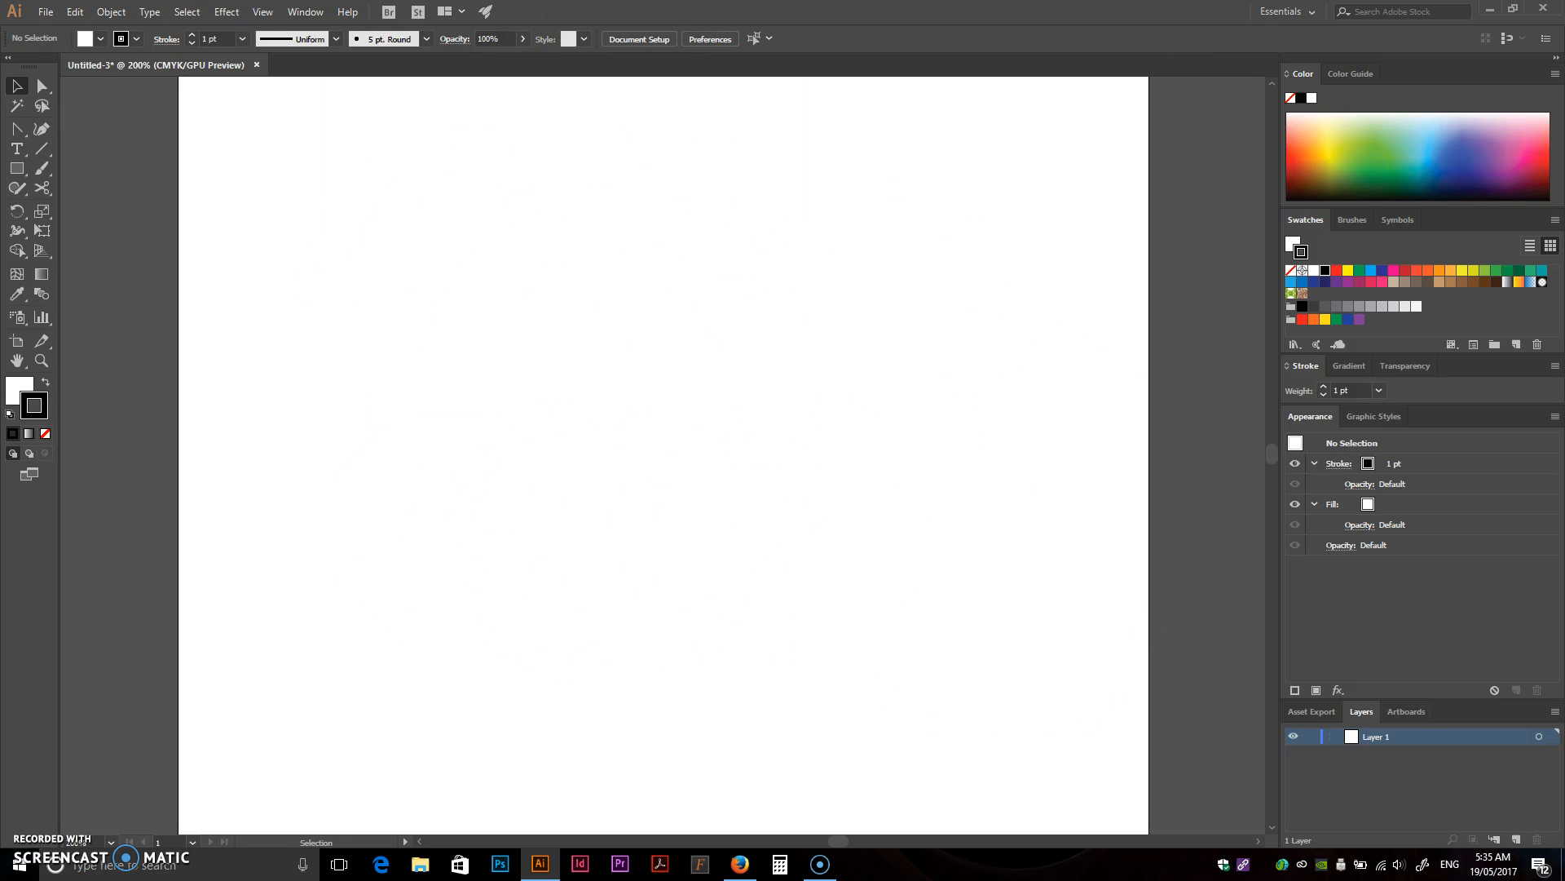
# - Redo the undone edits, stepping back briefly on the way, through the deletion of the four green shapes
pyautogui.hotkey('ctrl', 'shift', 'z')
pyautogui.hotkey('ctrl', 'shift', 'z')
pyautogui.hotkey('ctrl', 'shift', 'z')
pyautogui.hotkey('ctrl', 'shift', 'z')
pyautogui.hotkey('ctrl', 'shift', 'z')
pyautogui.hotkey('ctrl', 'z')
pyautogui.hotkey('ctrl', 'z')
pyautogui.hotkey('ctrl', 'z')
pyautogui.hotkey('ctrl', 'z')
pyautogui.hotkey('ctrl', 'shift', 'z')
pyautogui.hotkey('ctrl', 'shift', 'z')
pyautogui.hotkey('ctrl', 'shift', 'z')
pyautogui.hotkey('ctrl', 'shift', 'z')
pyautogui.hotkey('ctrl', 'shift', 'z')
pyautogui.hotkey('ctrl', 'shift', 'z')
pyautogui.hotkey('ctrl', 'shift', 'z')
pyautogui.hotkey('ctrl', 'shift', 'z')
pyautogui.hotkey('ctrl', 'shift', 'z')
pyautogui.hotkey('ctrl', 'shift', 'z')
pyautogui.hotkey('ctrl', 'shift', 'z')
pyautogui.hotkey('ctrl', 'shift', 'z')
pyautogui.hotkey('ctrl', 'shift', 'z')
pyautogui.hotkey('ctrl', 'shift', 'z')
pyautogui.hotkey('ctrl', 'shift', 'z')
pyautogui.hotkey('ctrl', 'shift', 'z')
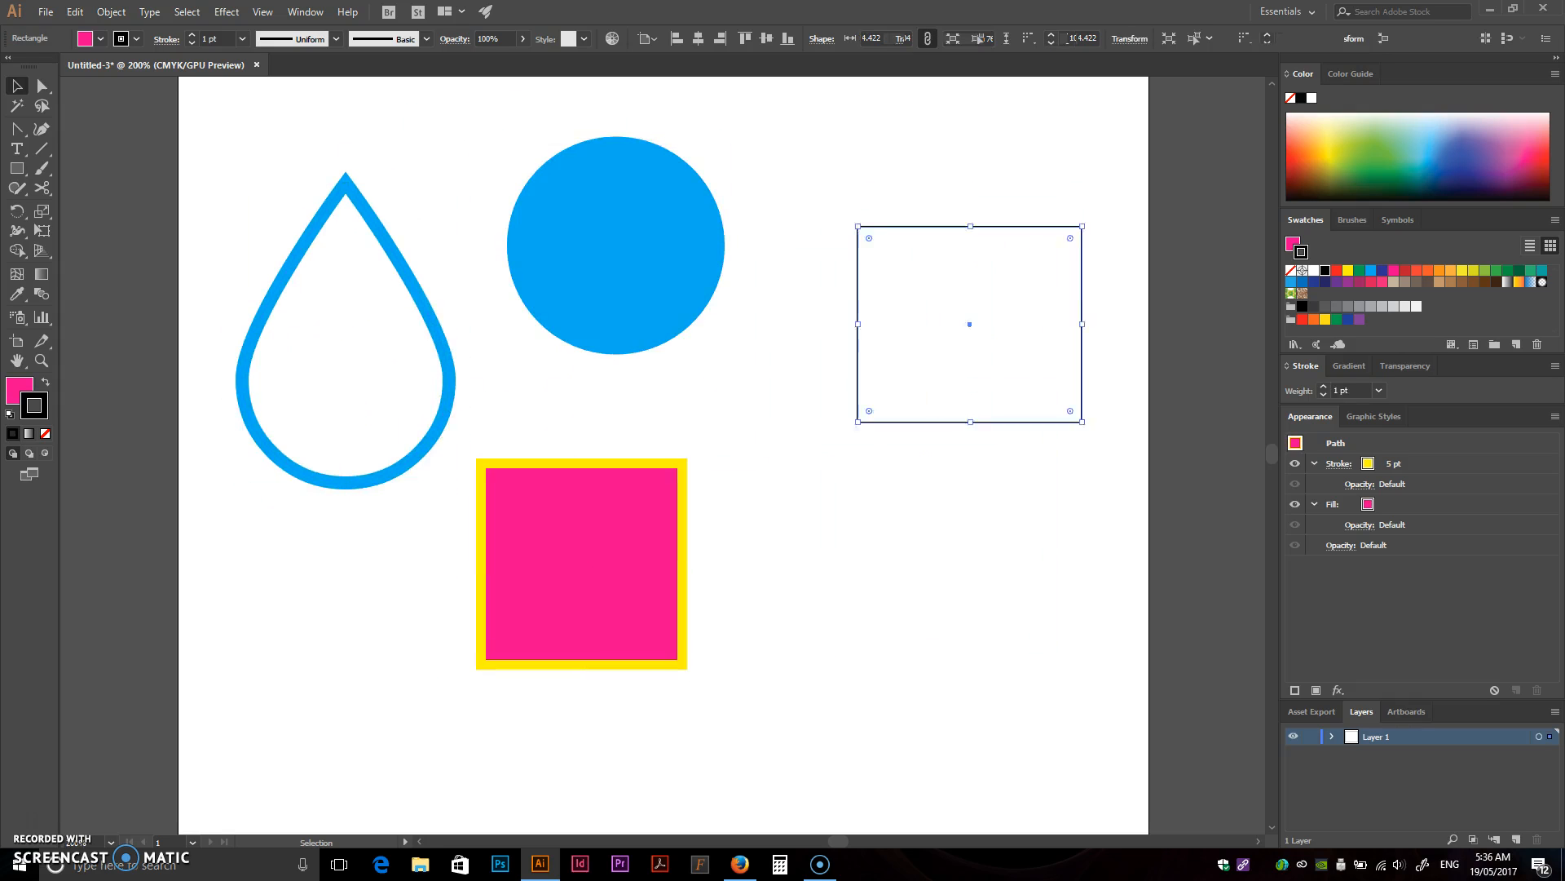
pyautogui.hotkey('ctrl', 'shift', 'z')
pyautogui.hotkey('ctrl', 'shift', 'z')
pyautogui.hotkey('ctrl', 'shift', 'z')
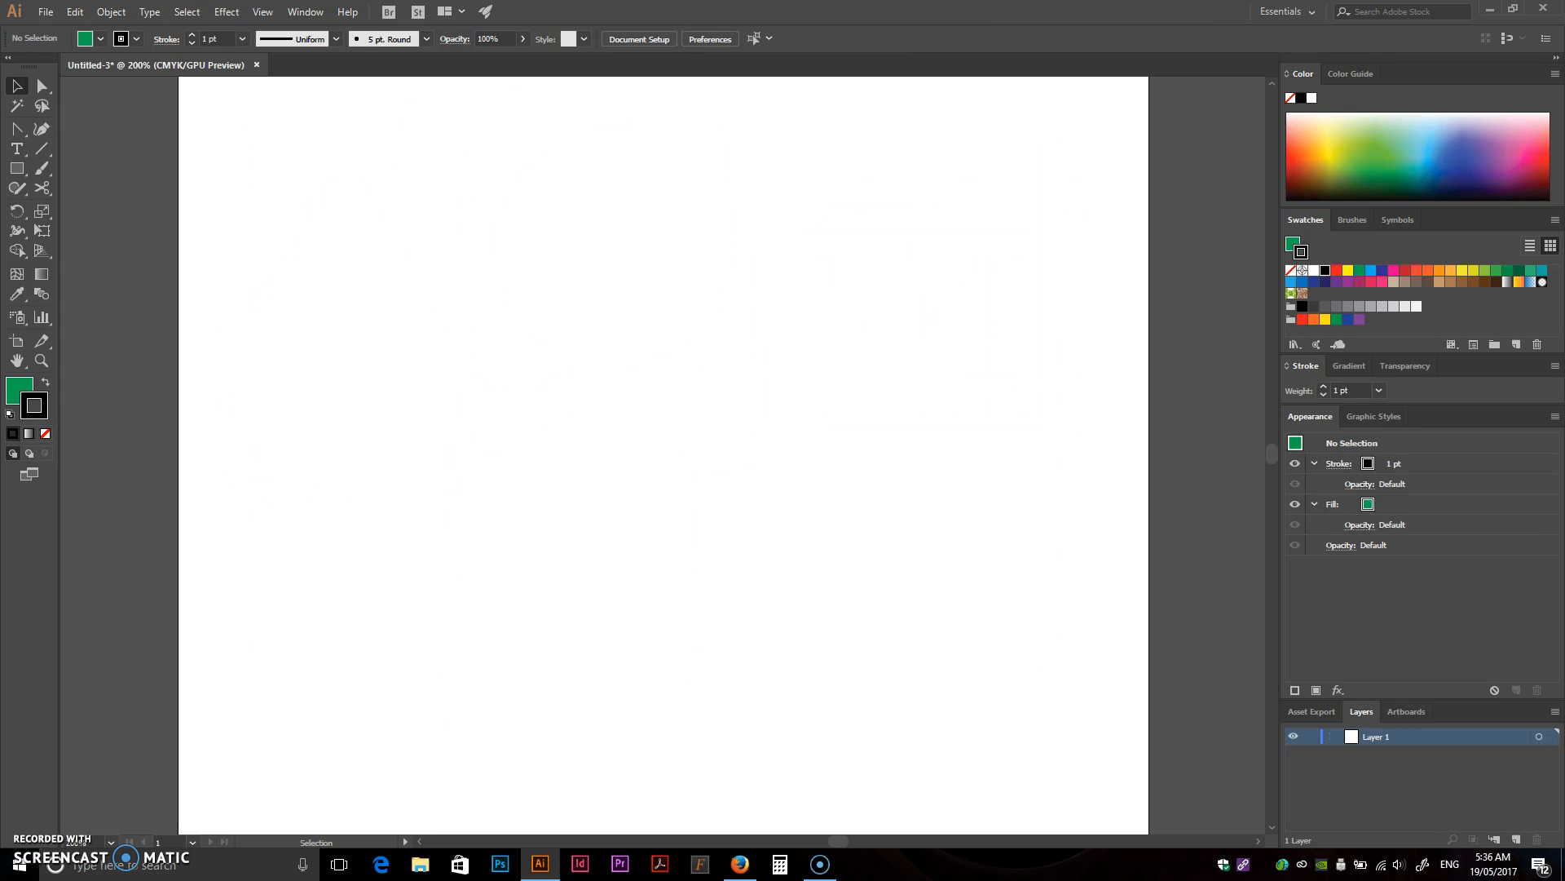